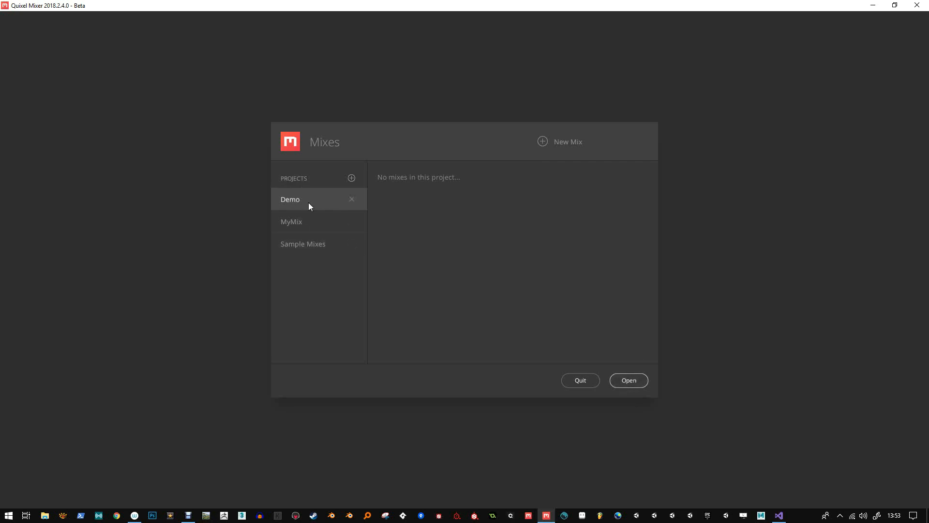
Step: Create a new mix named DemoMix1 in the Demo project with 2048 px working resolution and the Metalness workflow
click(542, 141)
double_click(499, 217)
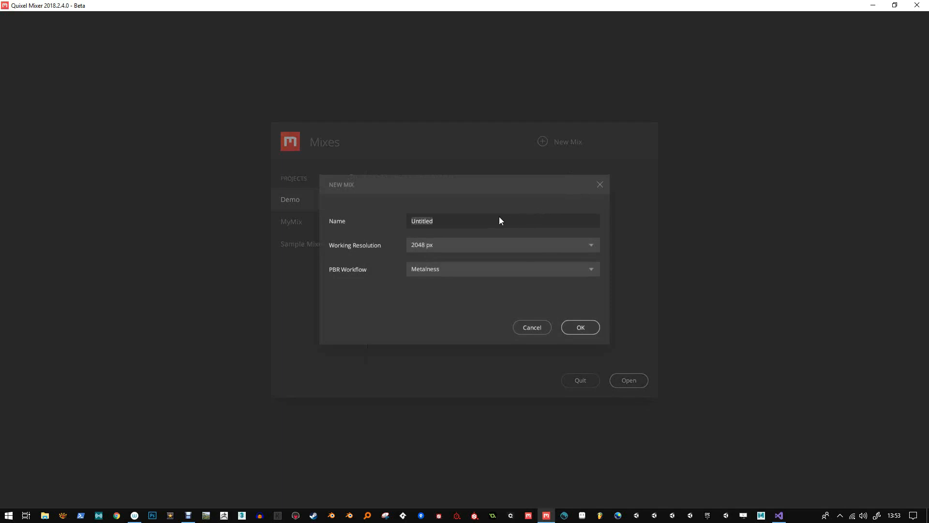
text(DemoMix1)
click(439, 245)
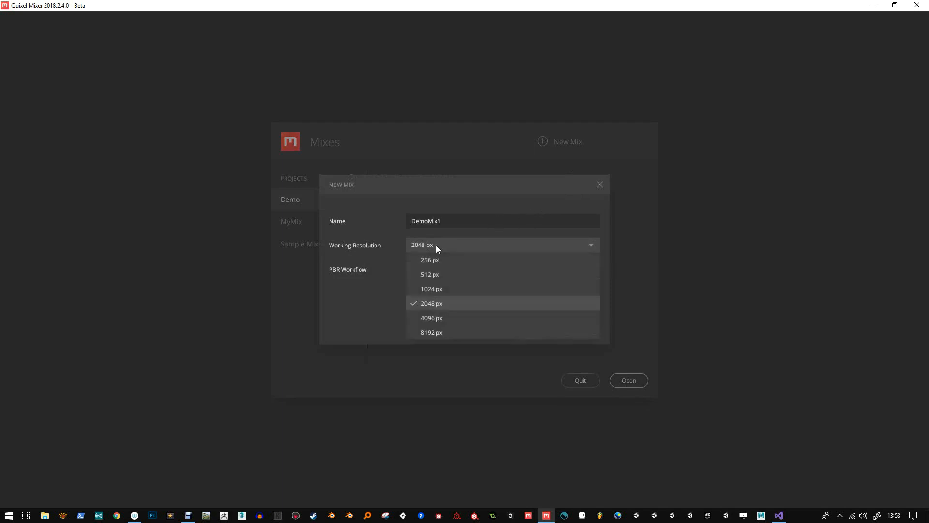
click(435, 303)
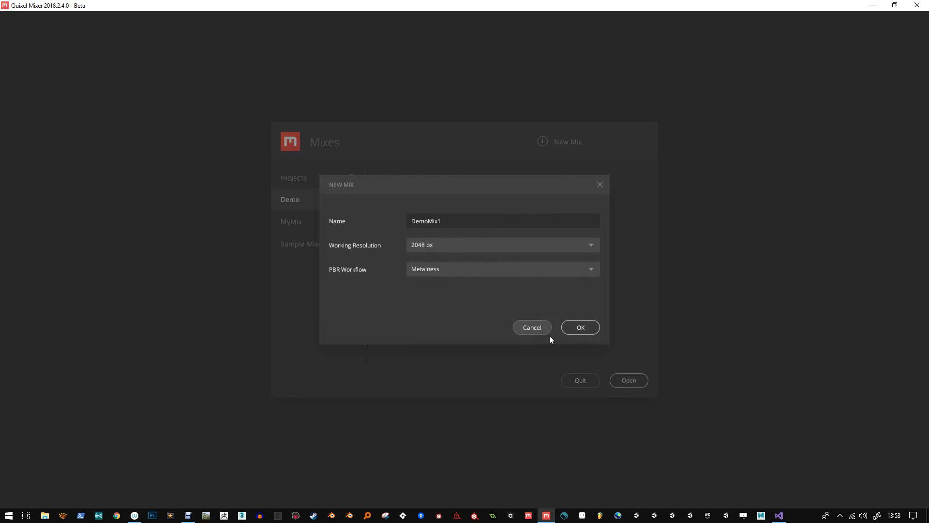
click(574, 327)
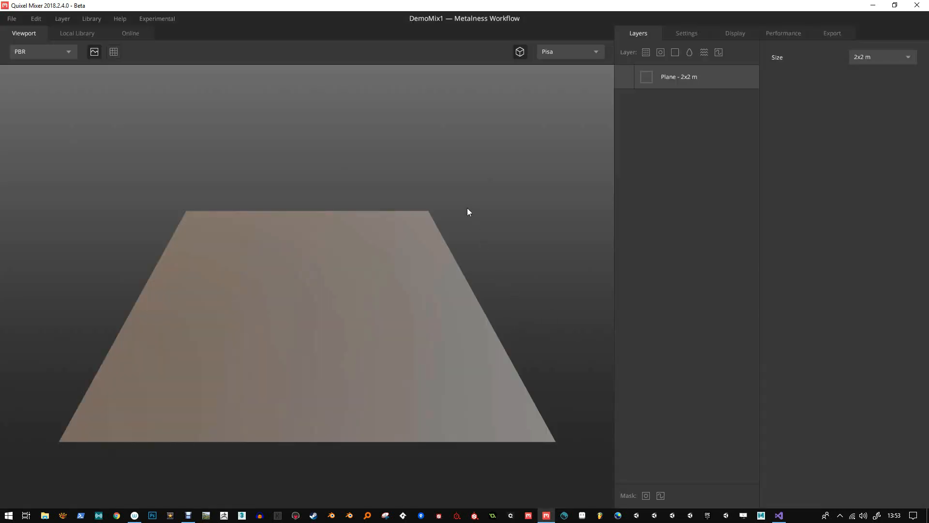
Step: Look through the local library and the online asset library, including the online categories and asset type filter
click(71, 31)
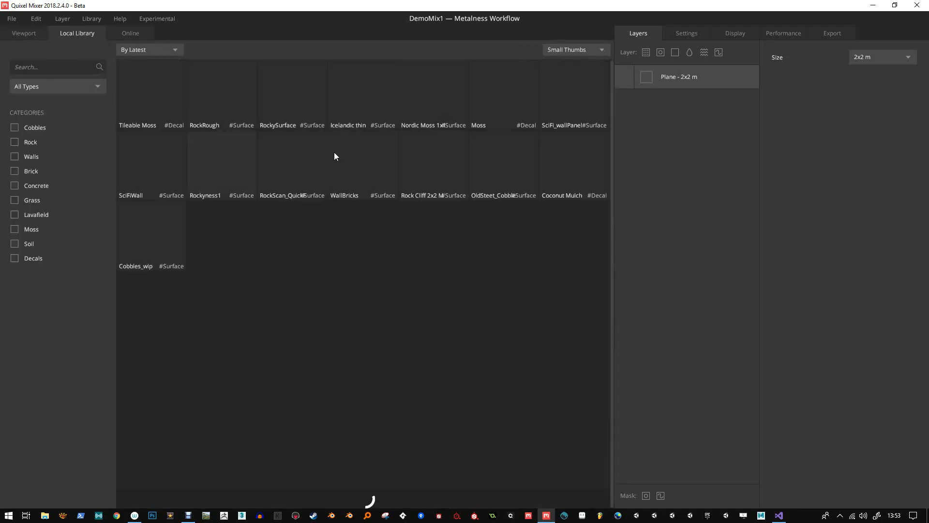
click(135, 34)
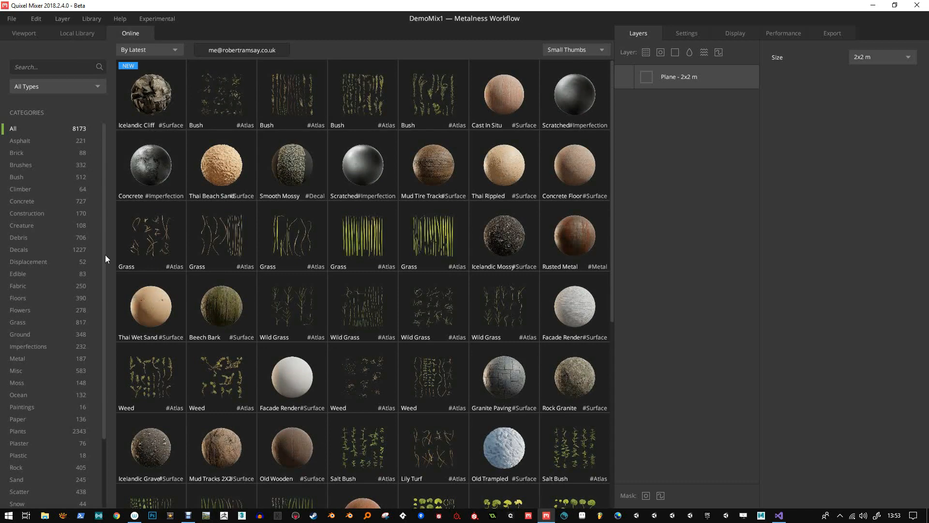
drag(104, 324, 114, 205)
click(74, 87)
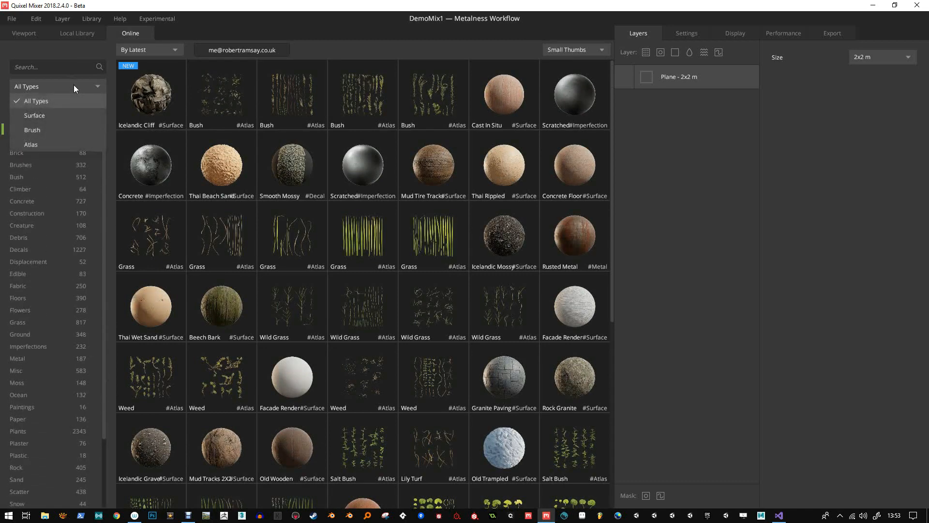
click(74, 85)
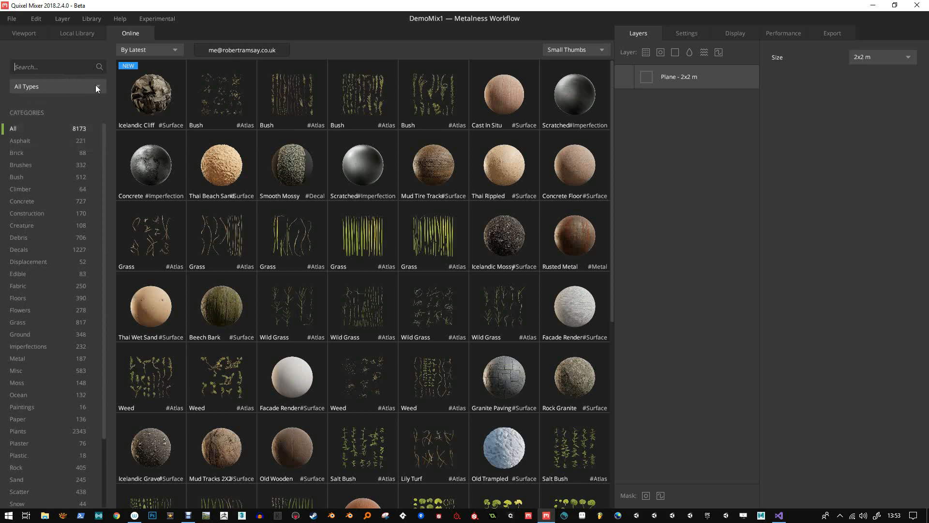
Step: Search the online library for "moss" and browse the matching assets
text(moss)
key(Return)
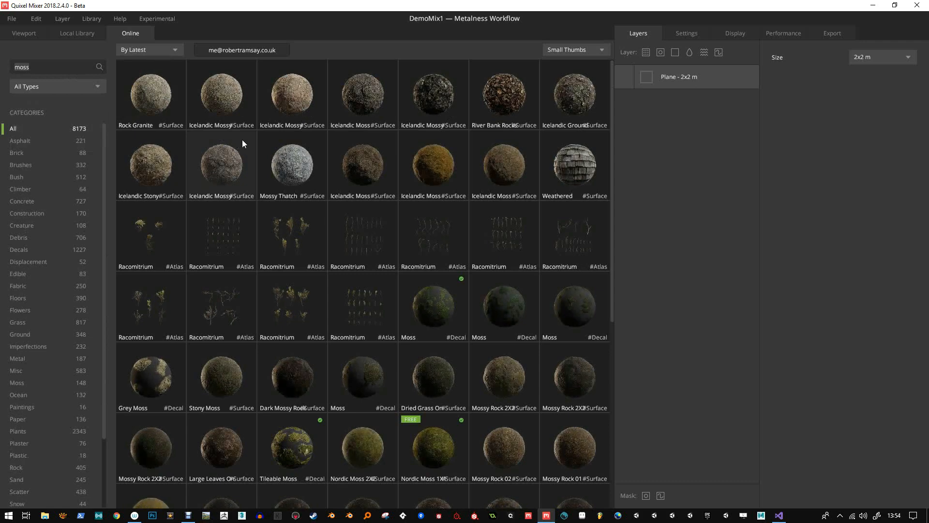
scroll(412, 242, down, 5)
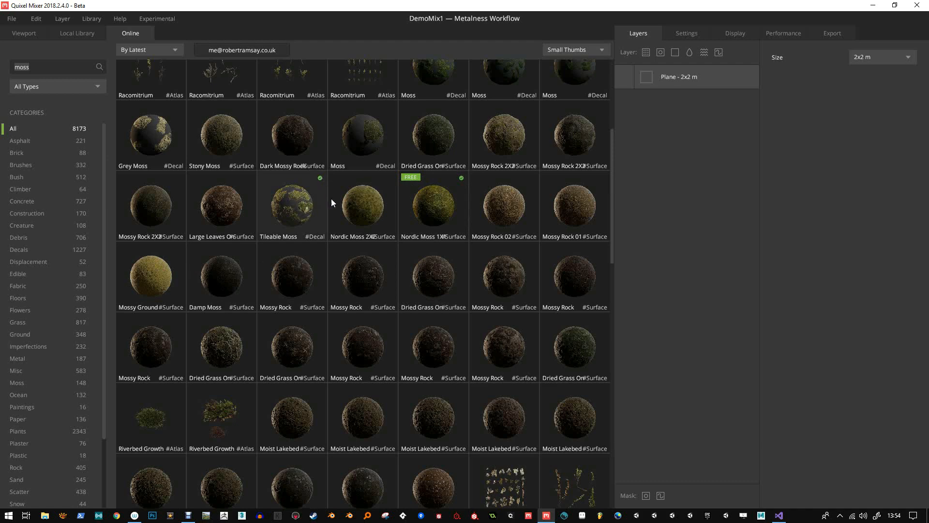
scroll(378, 325, down, 3)
scroll(380, 313, up, 6)
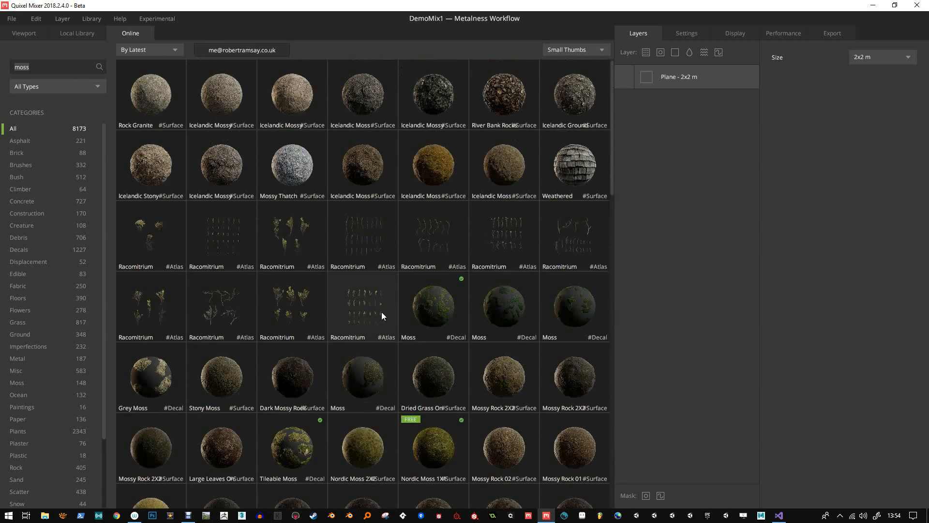
scroll(440, 312, down, 10)
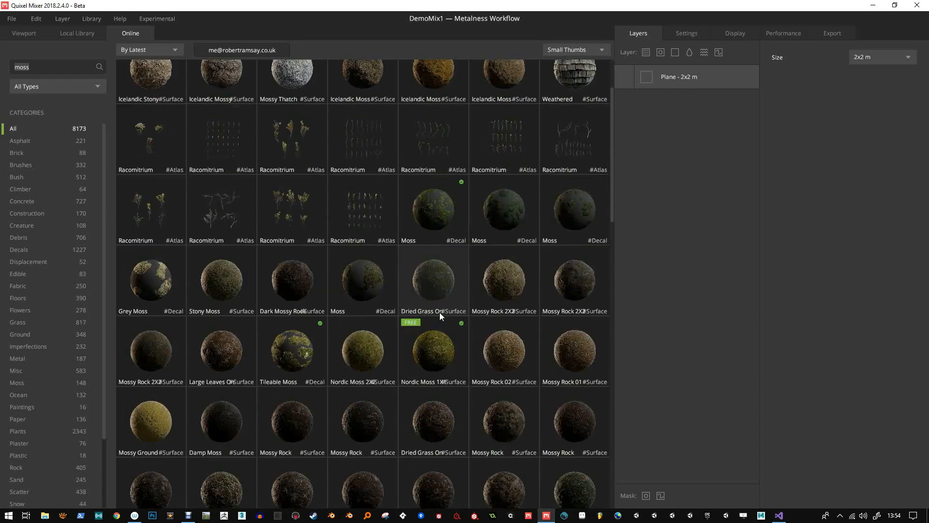
scroll(437, 310, down, 6)
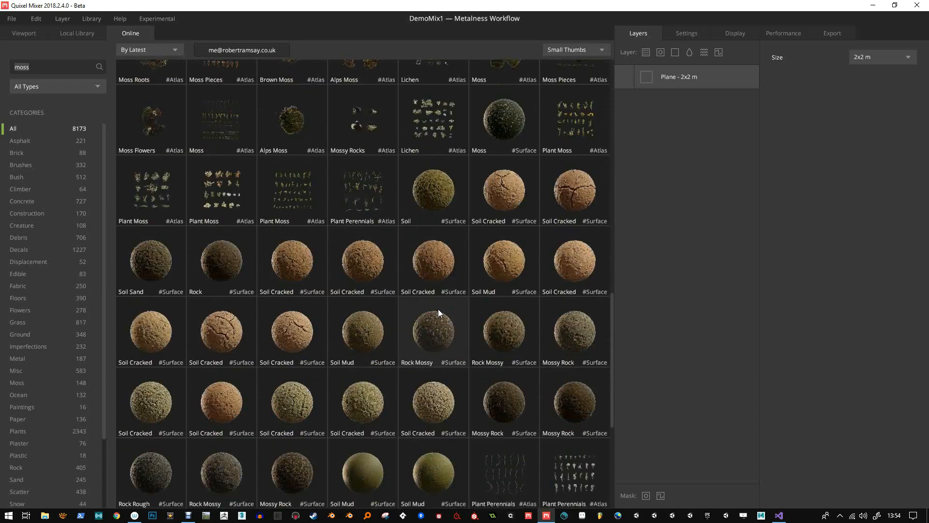
scroll(438, 307, up, 4)
scroll(421, 285, up, 5)
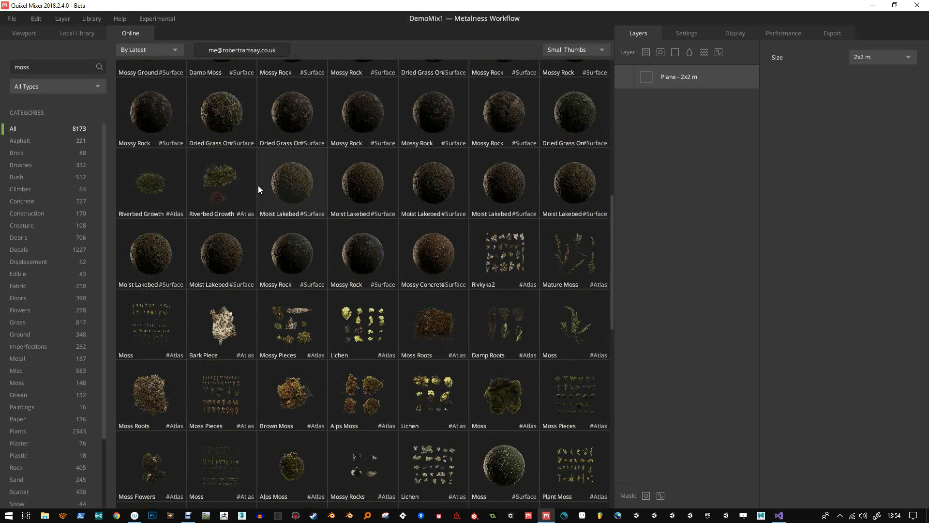
Step: Sort the moss search results by Featured
click(175, 51)
click(175, 50)
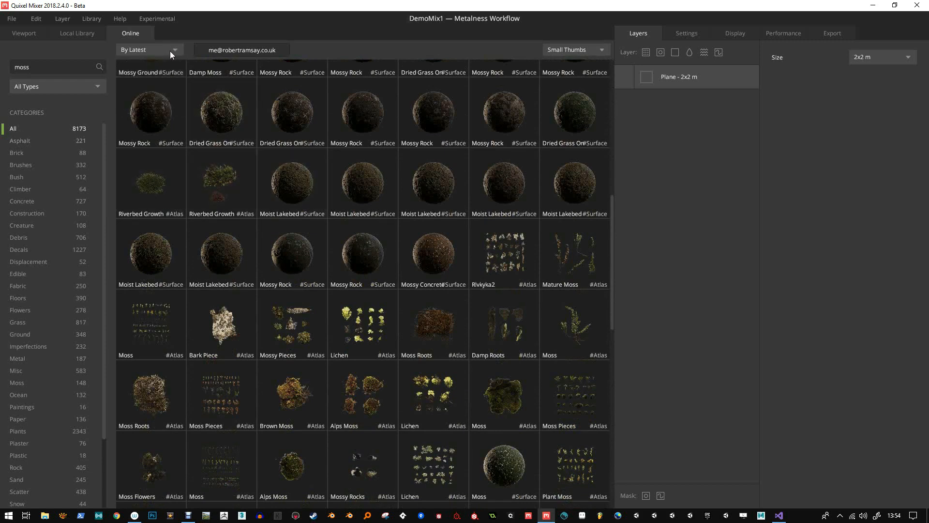
click(174, 50)
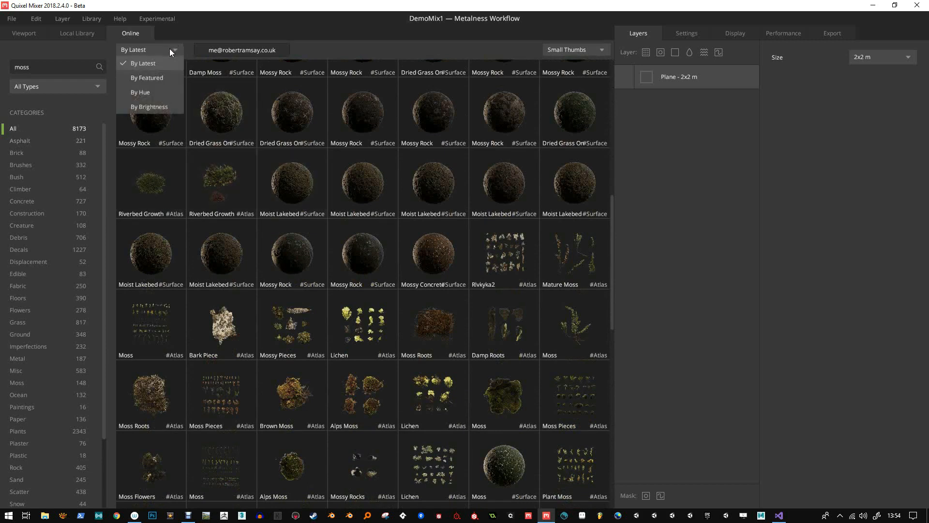
click(159, 78)
scroll(309, 172, up, 3)
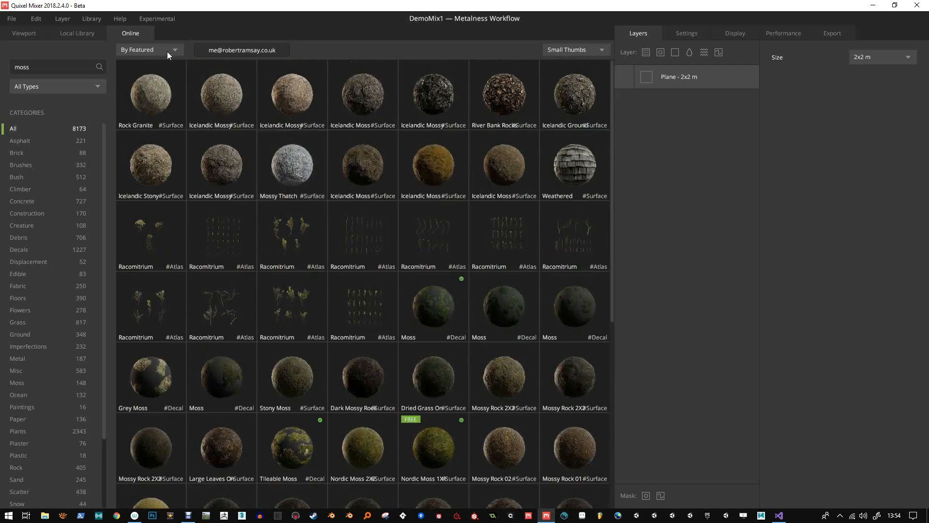
Step: Show the assets of all categories sorted by latest and browse through the online catalogue
click(31, 140)
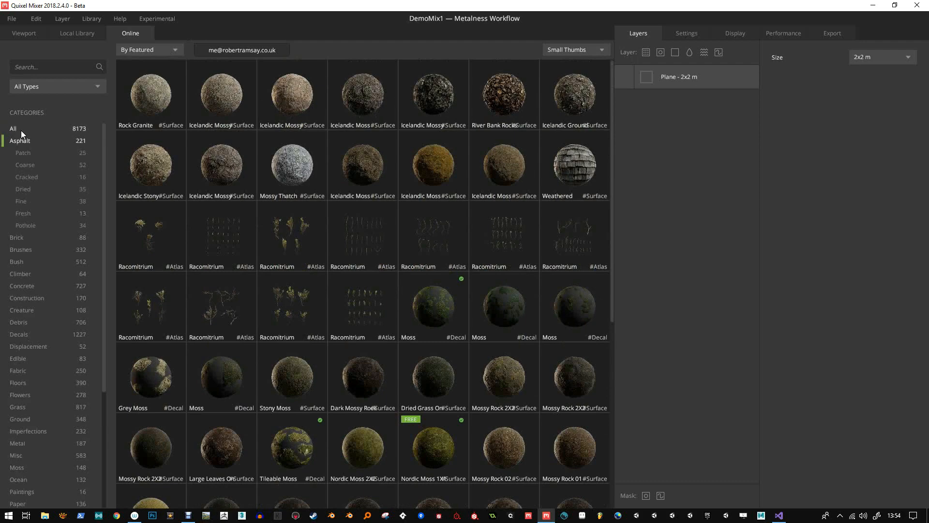
click(22, 129)
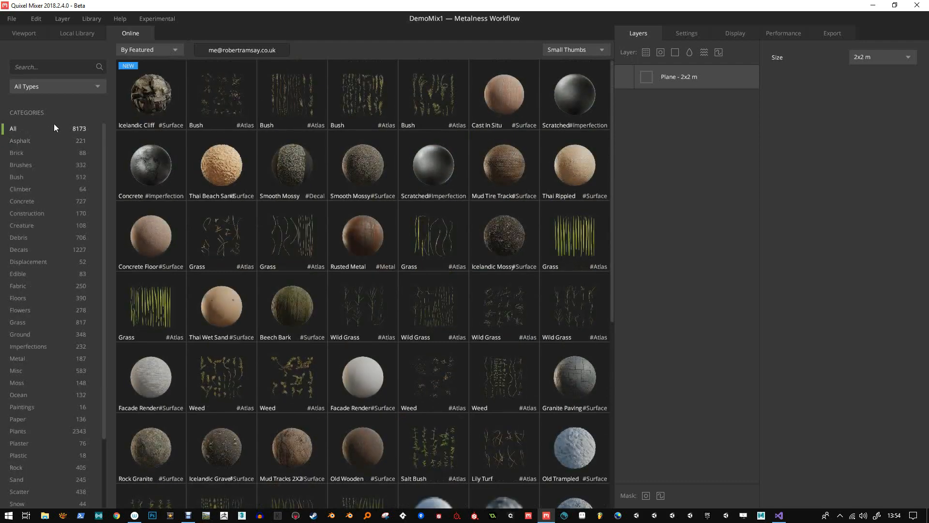
click(176, 48)
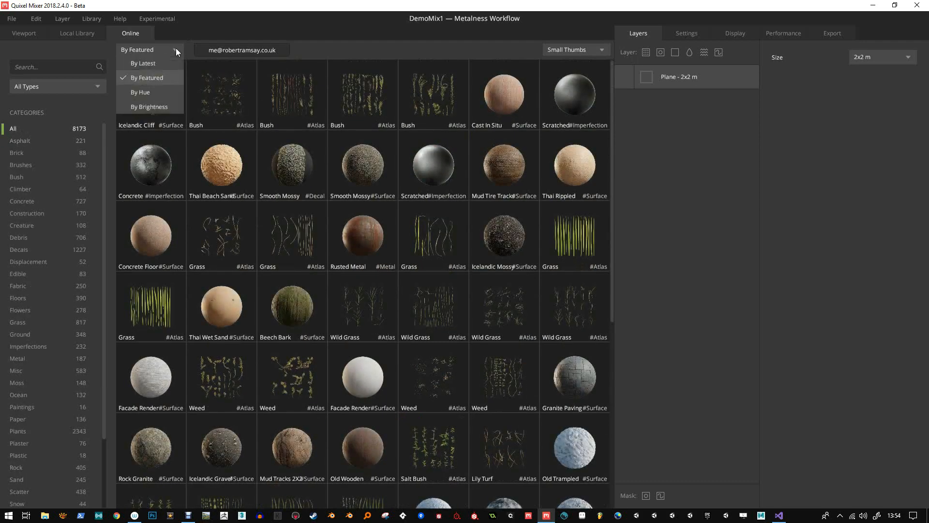
click(167, 58)
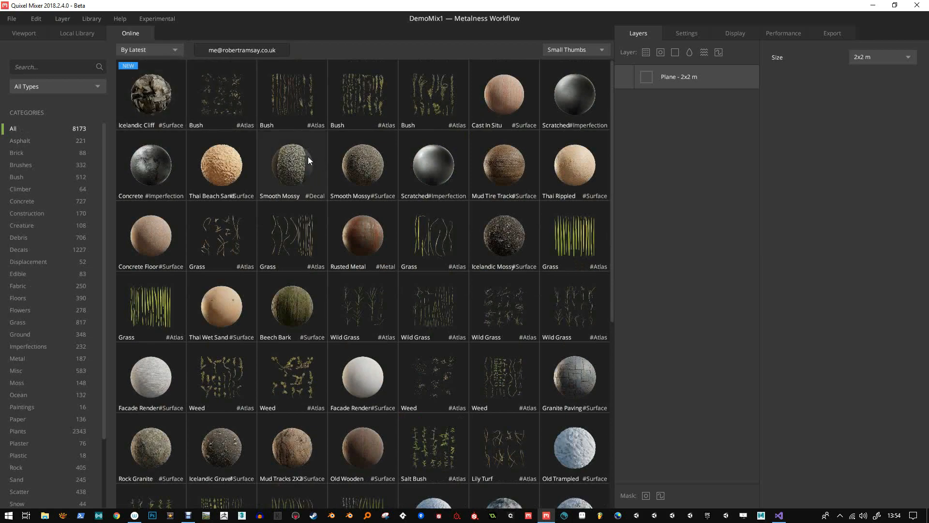
scroll(295, 150, down, 6)
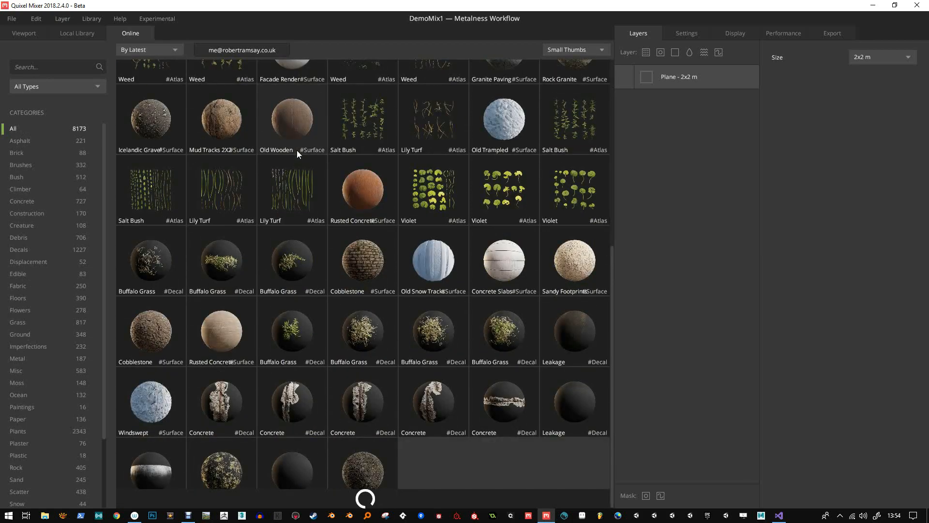
scroll(352, 200, down, 5)
scroll(354, 204, down, 12)
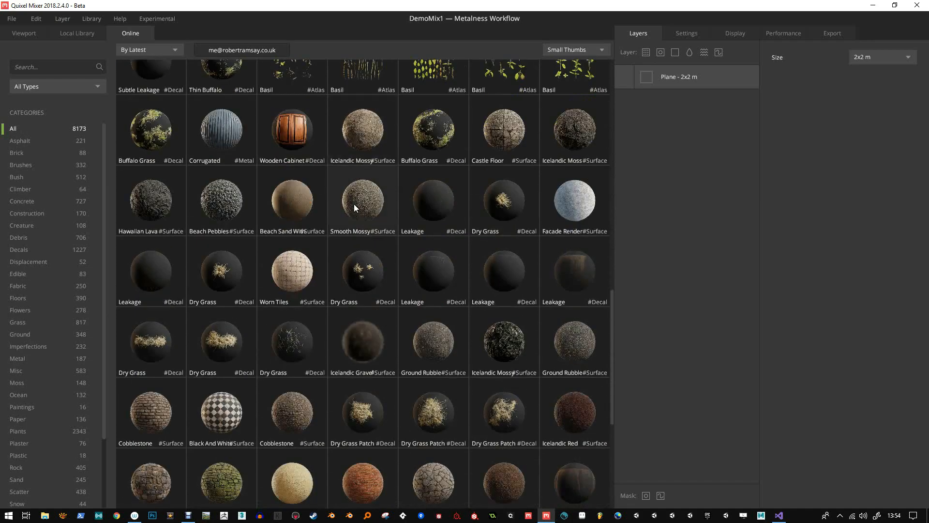
scroll(354, 204, down, 8)
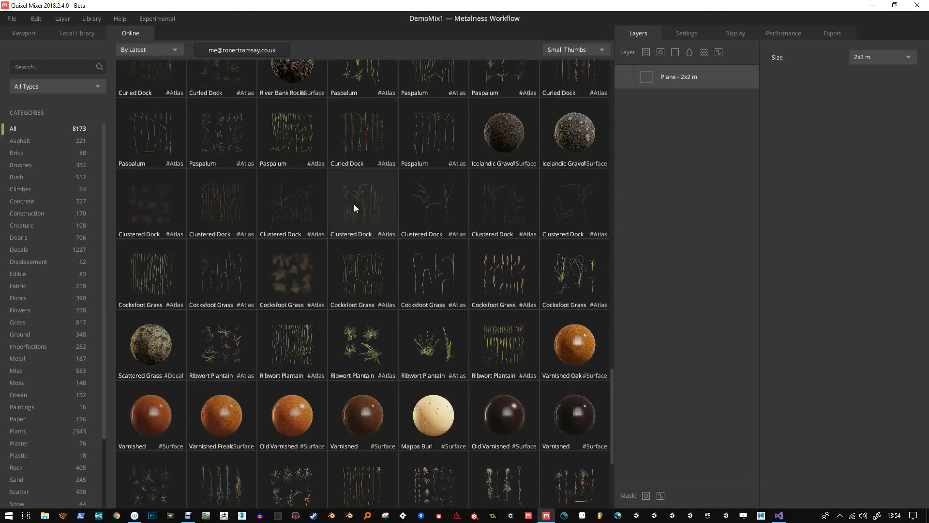
scroll(353, 204, down, 12)
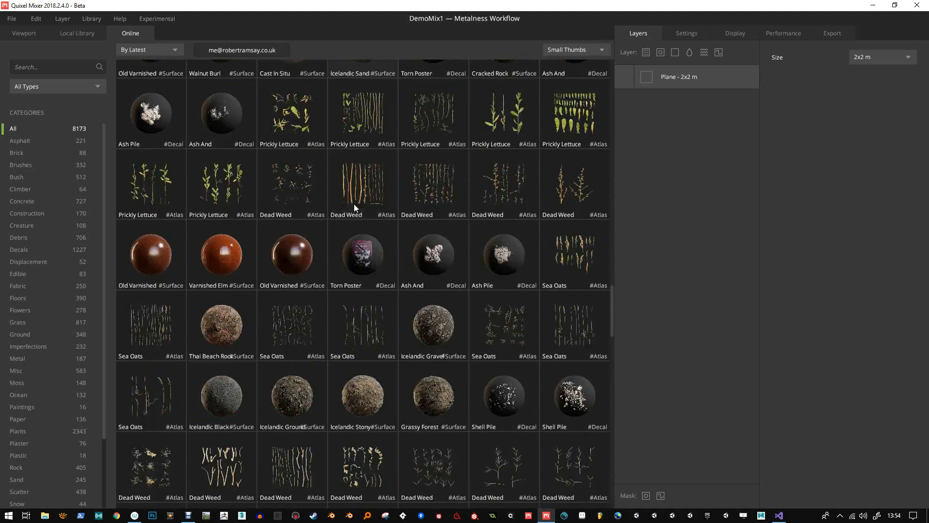
scroll(353, 204, down, 5)
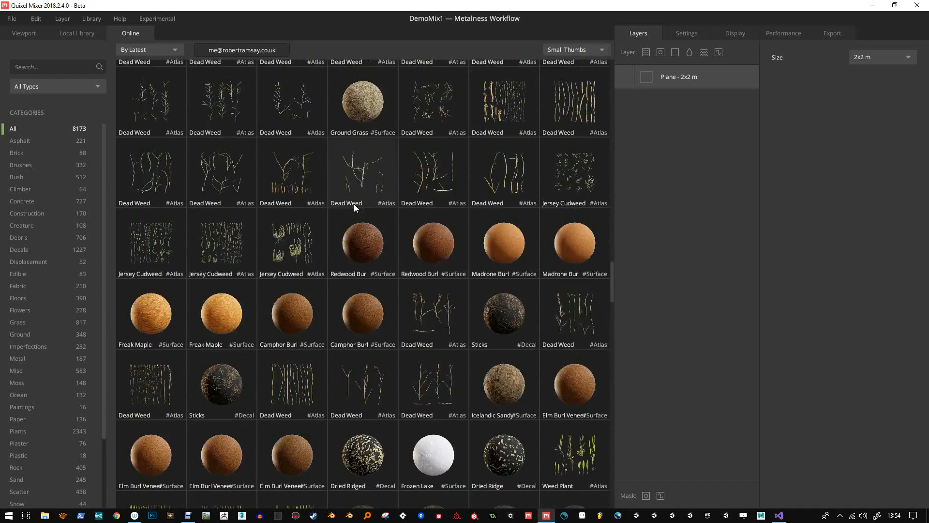
Step: Search the online library for "rock" and look through the results for free surfaces
click(48, 69)
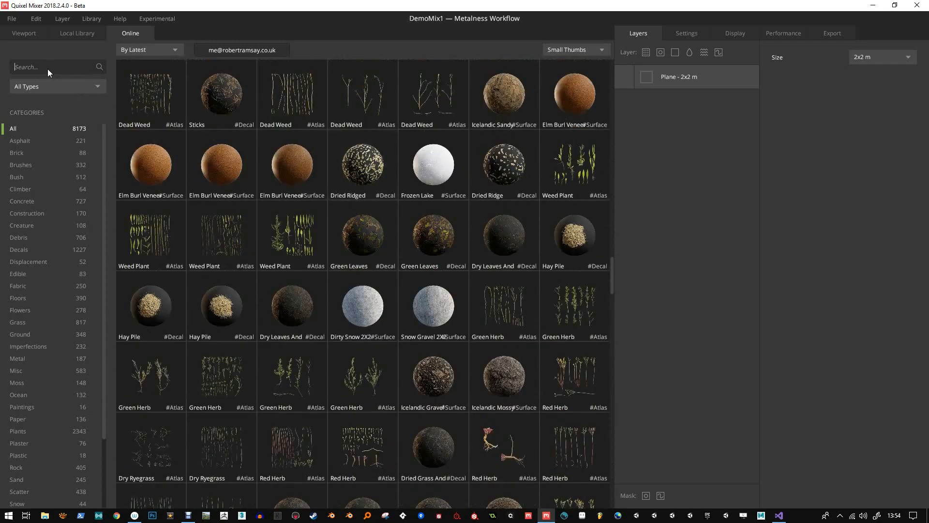
text(rock)
key(Return)
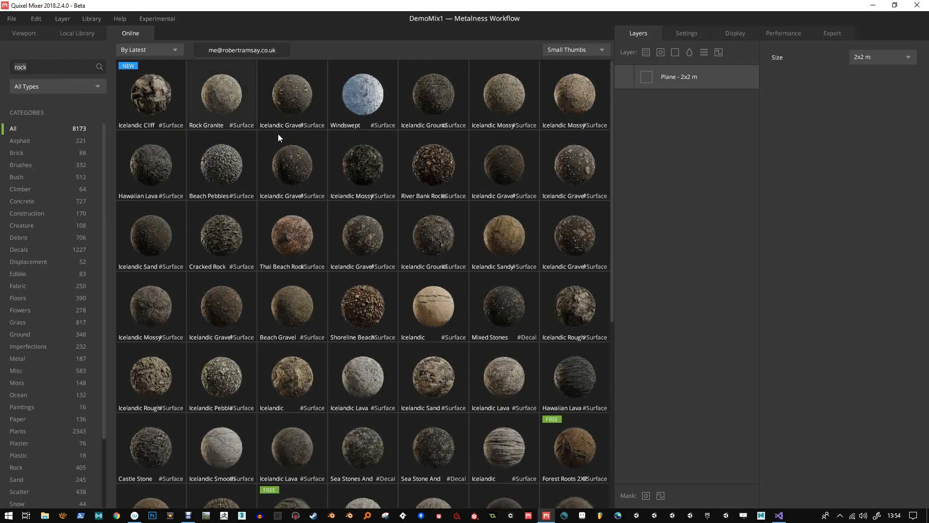
drag(610, 245, 610, 312)
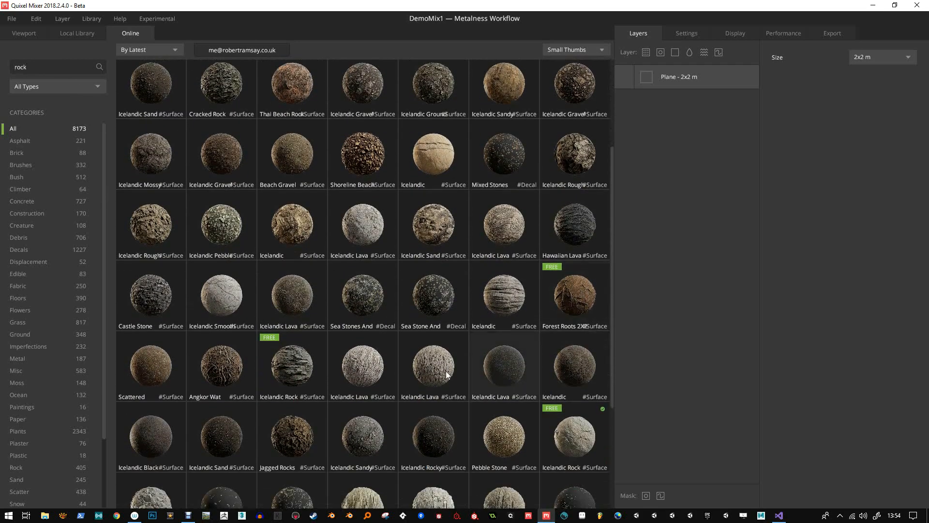
scroll(464, 401, down, 1)
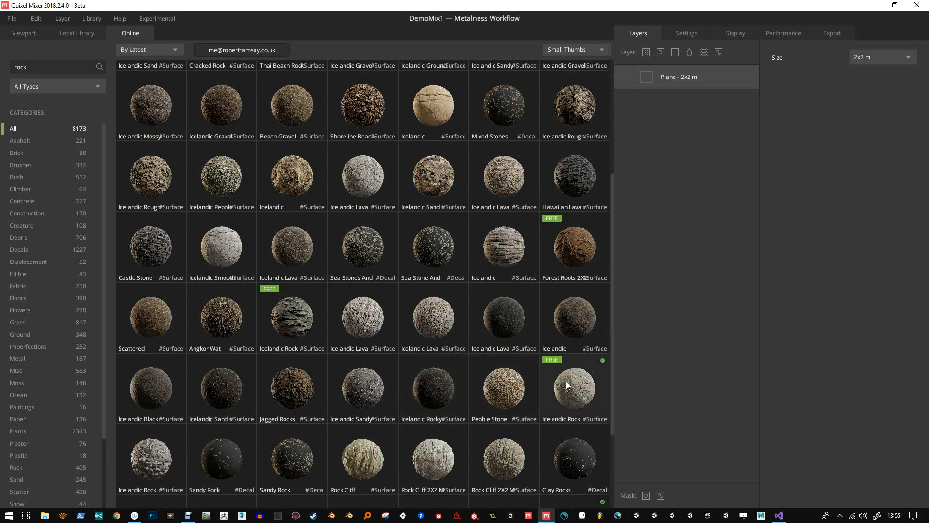
Step: Download the free Icelandic Rock Cliff and Forest Roots 2X2 M surfaces from the rock results
click(316, 298)
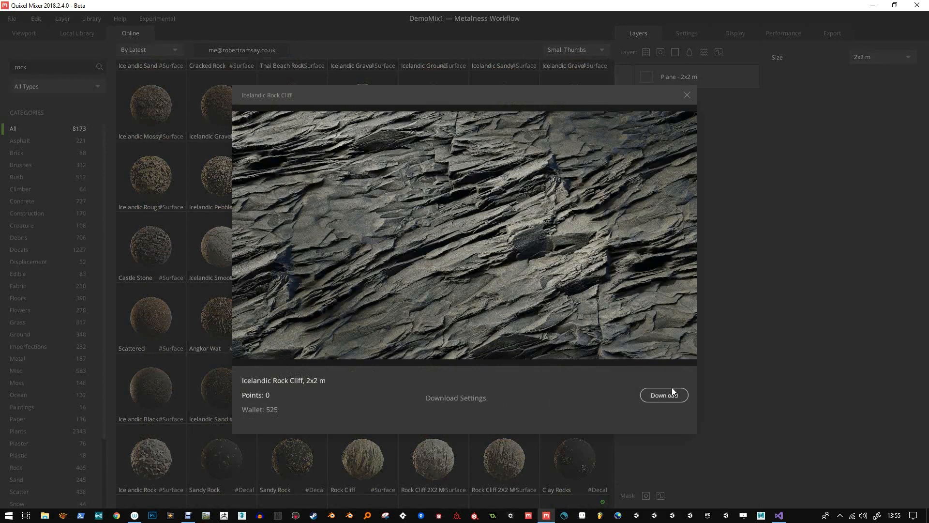
click(666, 394)
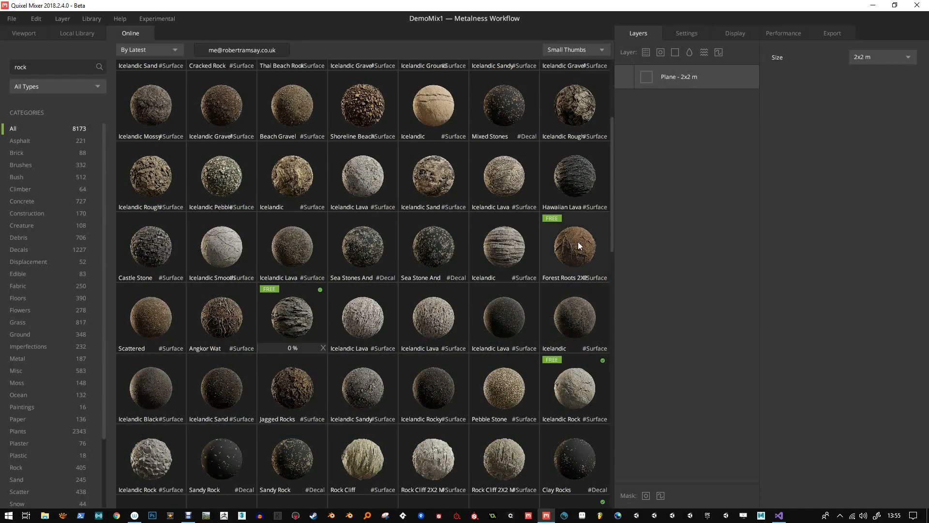
click(598, 276)
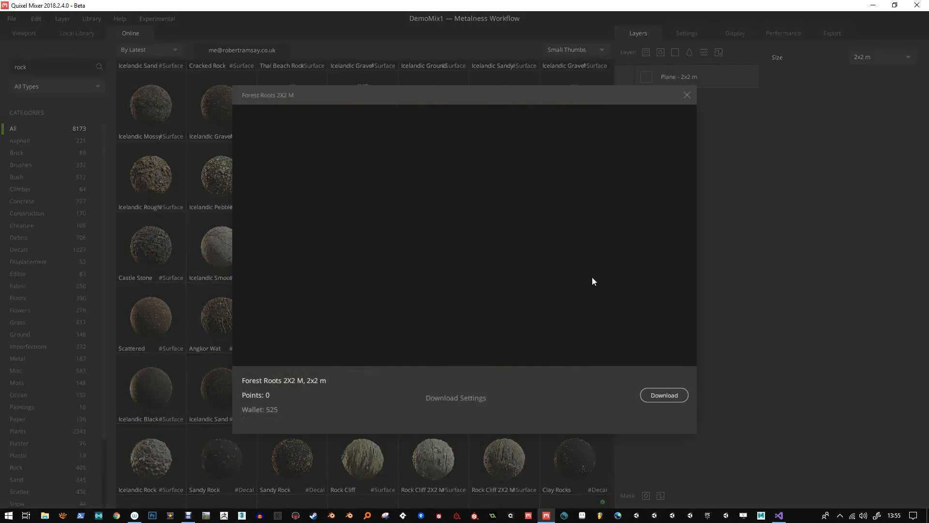
click(648, 393)
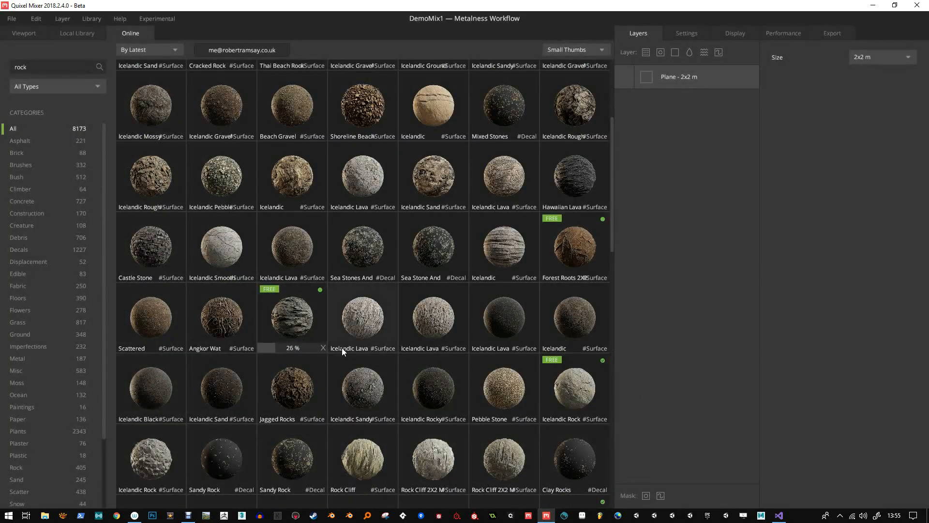
scroll(428, 322, down, 2)
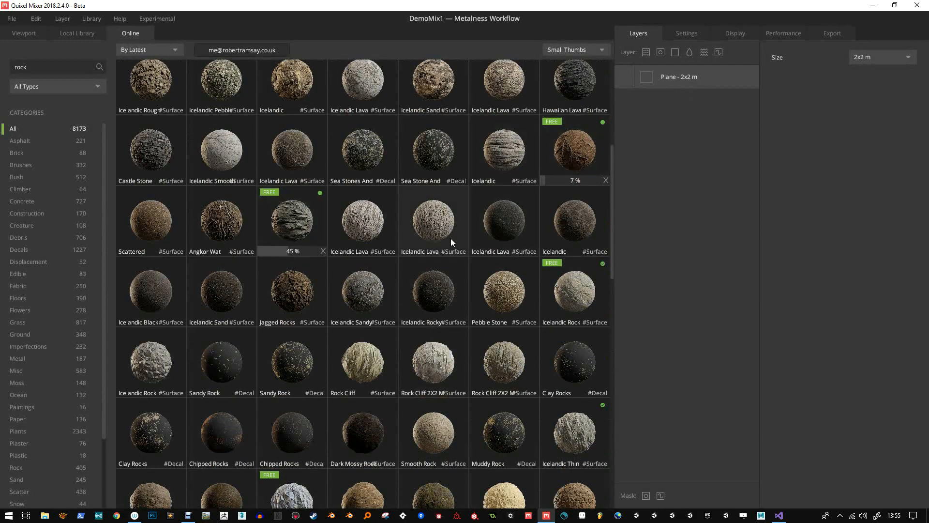
scroll(408, 319, down, 1)
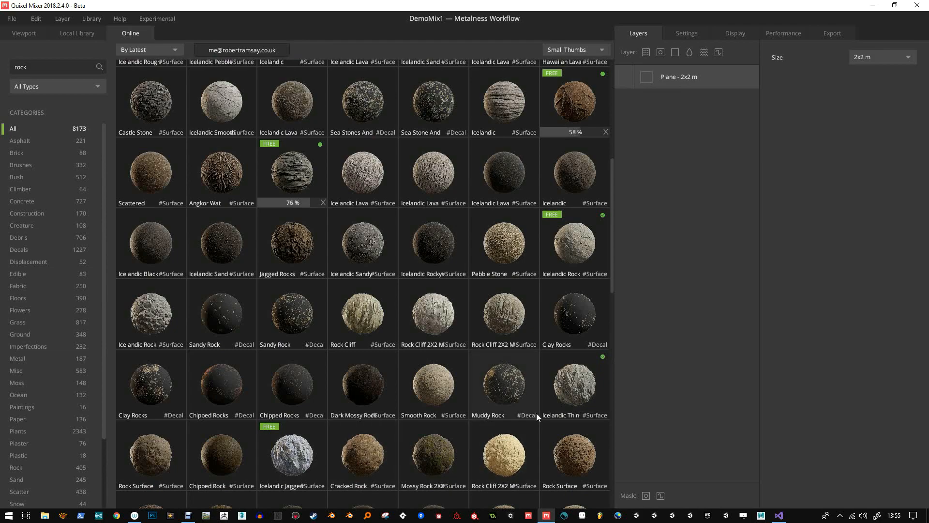
scroll(536, 413, down, 15)
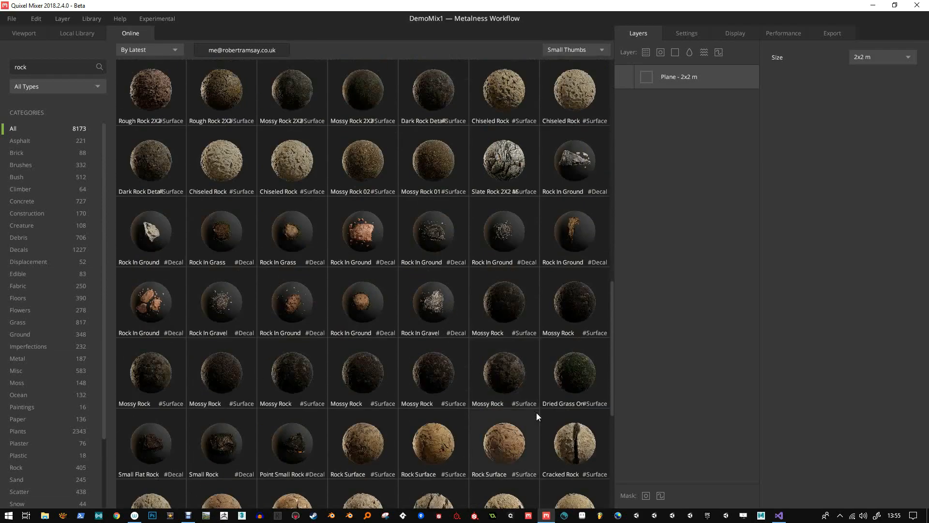
scroll(537, 415, up, 12)
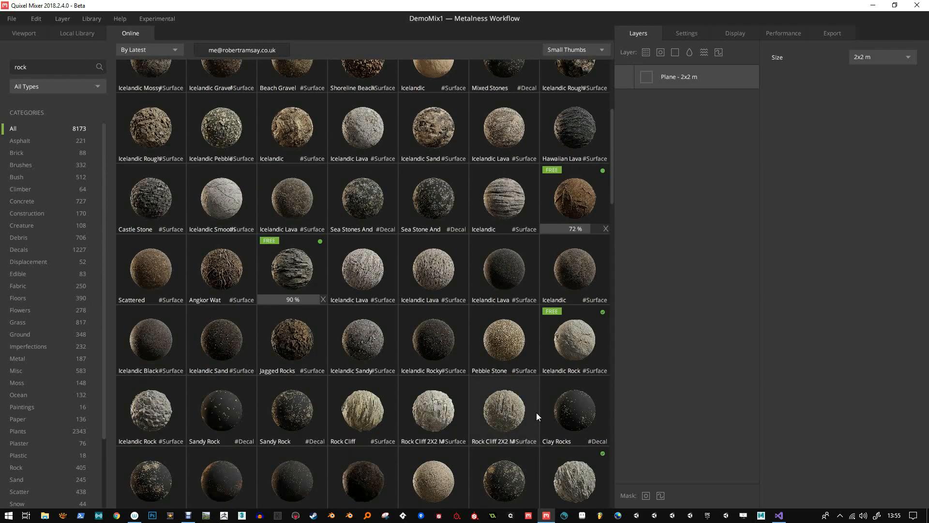
scroll(536, 416, up, 1)
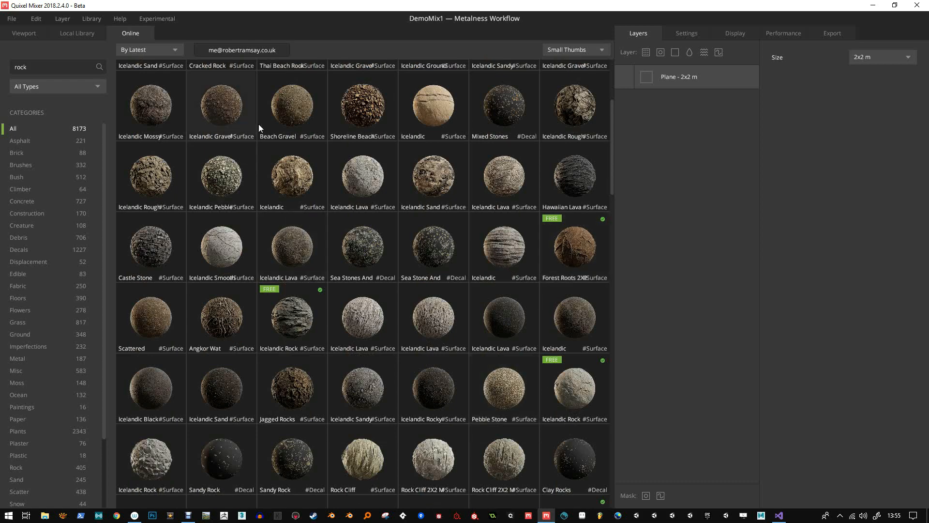
Step: Add the Forest Roots 2X2 M surface from the local library as the first layer on the plane
click(75, 35)
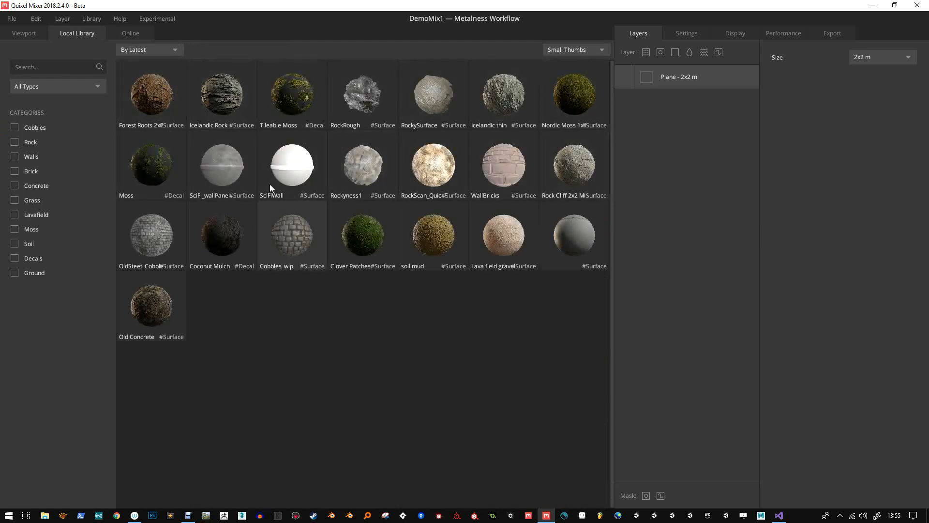
double_click(157, 98)
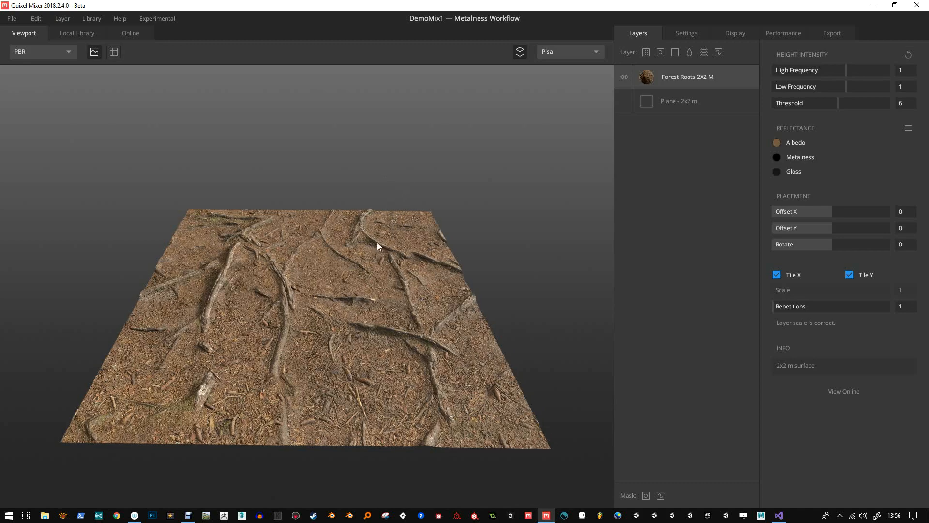
drag(378, 246, 310, 254)
right_drag(309, 254, 335, 282)
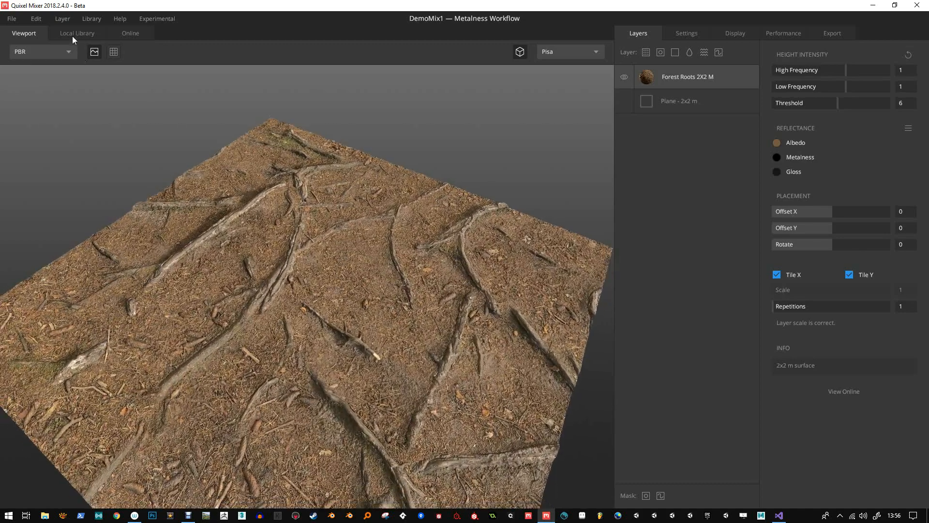
Step: Add the Icelandic Rock Cliff and Clover Patches On Grass surfaces from the local library as layers above the forest roots
click(74, 33)
click(229, 98)
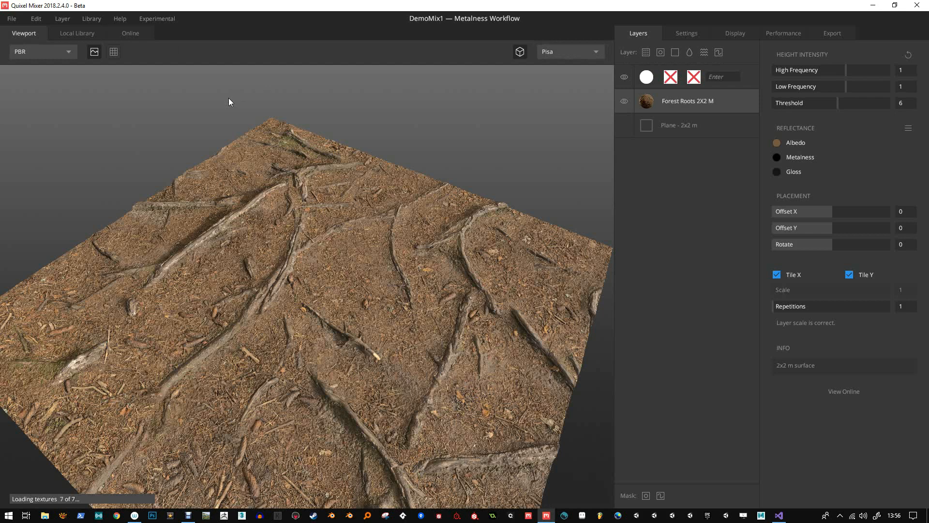
click(86, 33)
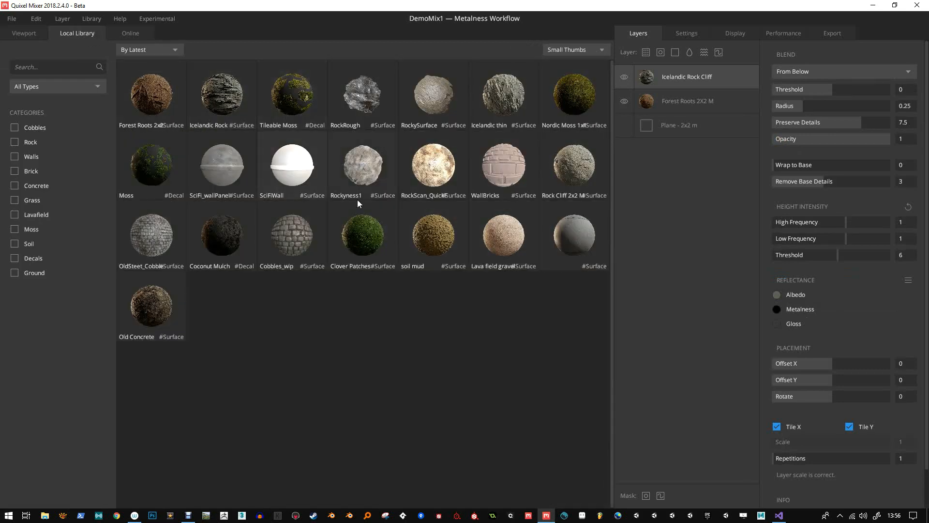
click(372, 235)
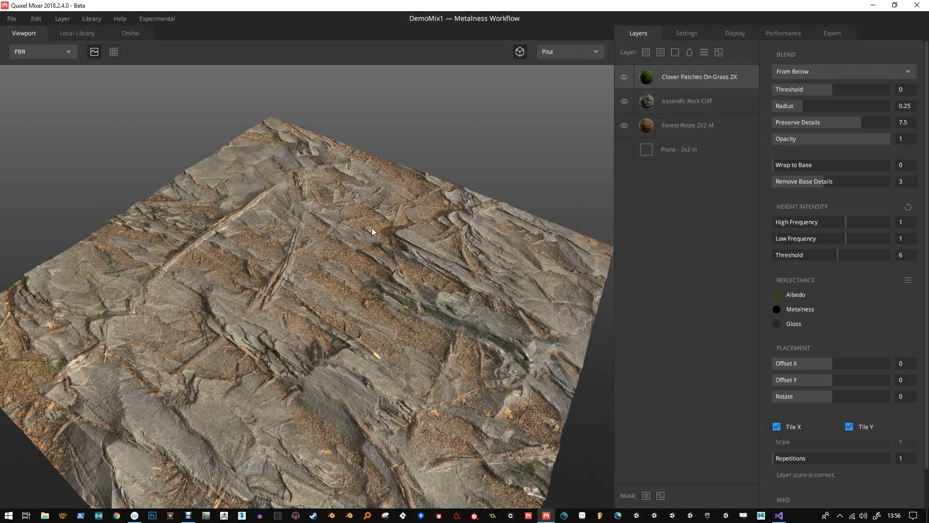
Step: Add the Tileable Moss decal from the local library as the topmost layer
click(92, 33)
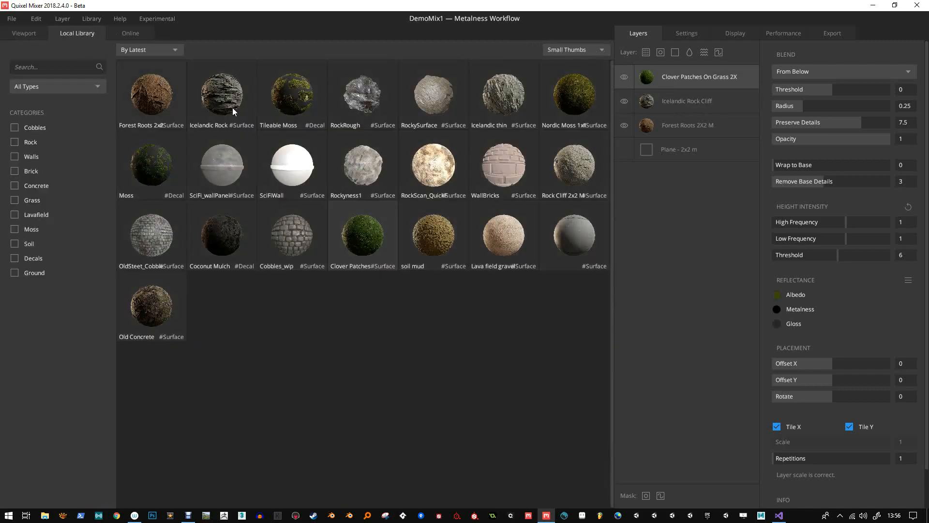
click(290, 106)
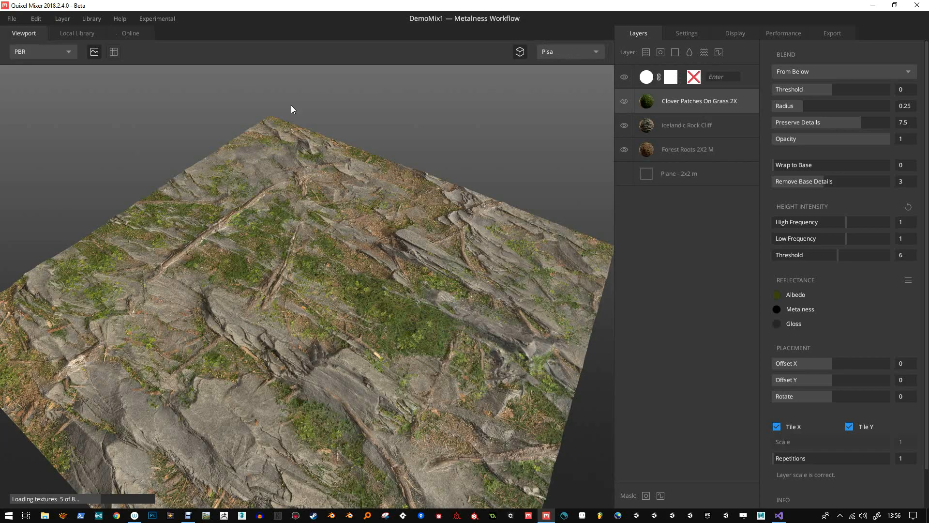
drag(292, 106, 410, 205)
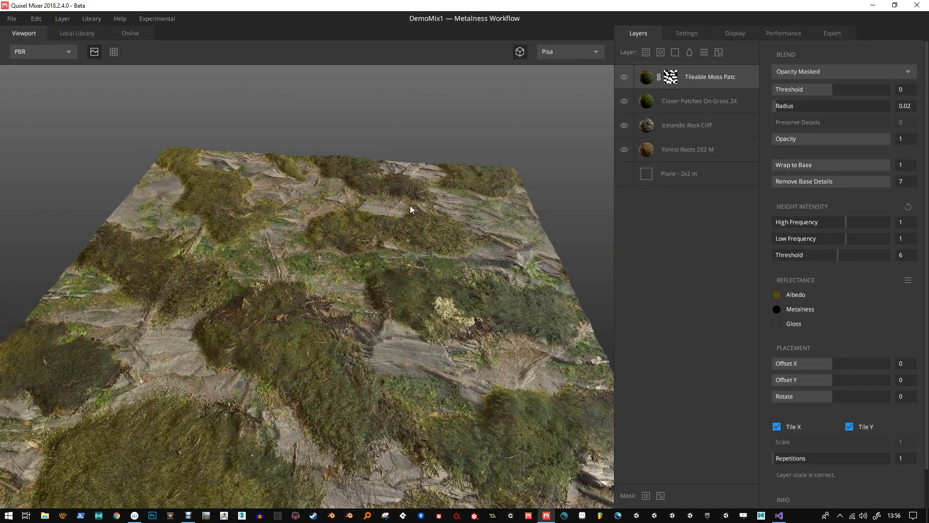
Step: Invert the image mask of the Tileable Moss layer and invert it back
click(670, 78)
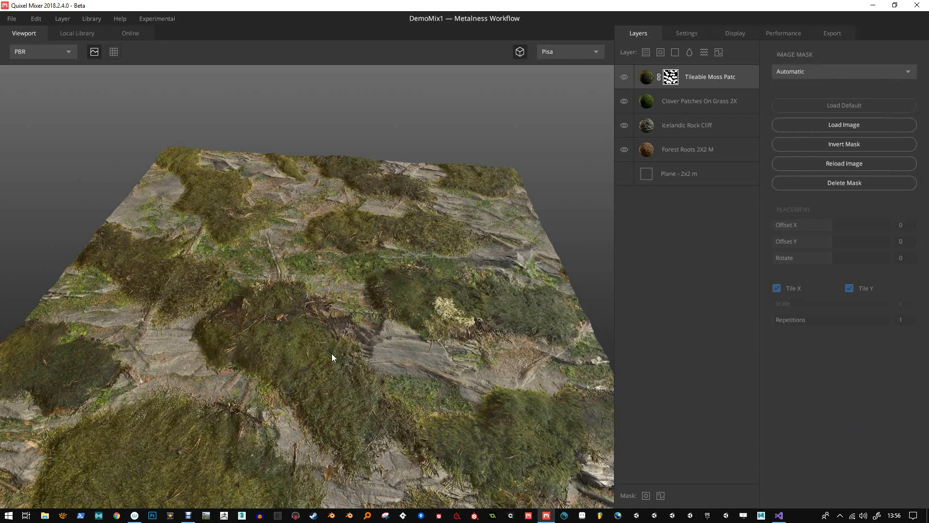
click(832, 144)
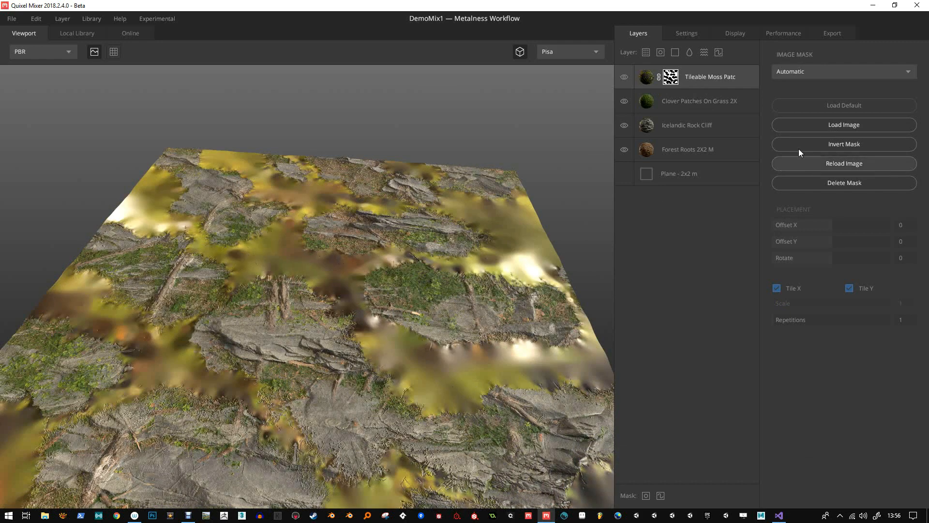
click(817, 140)
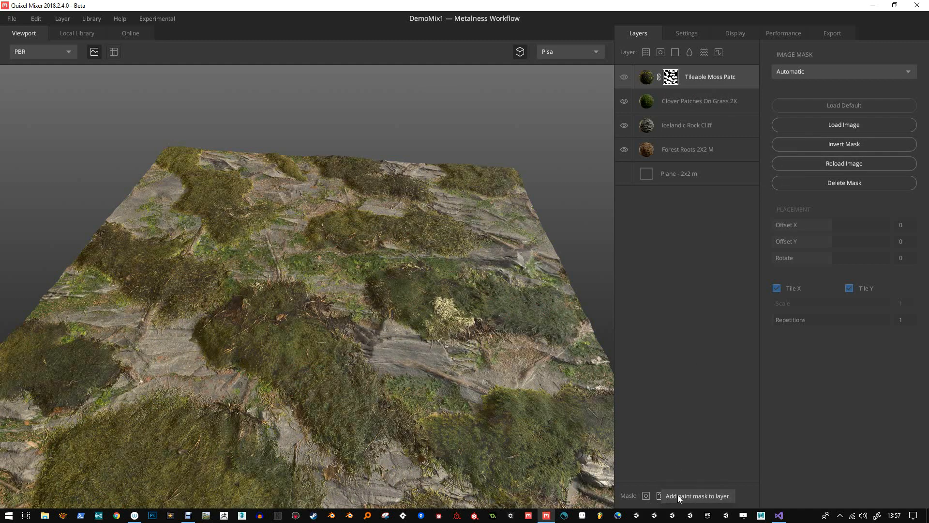
Step: Add a paint mask to the Tileable Moss layer and paint away the central moss patch with a square brush
click(660, 495)
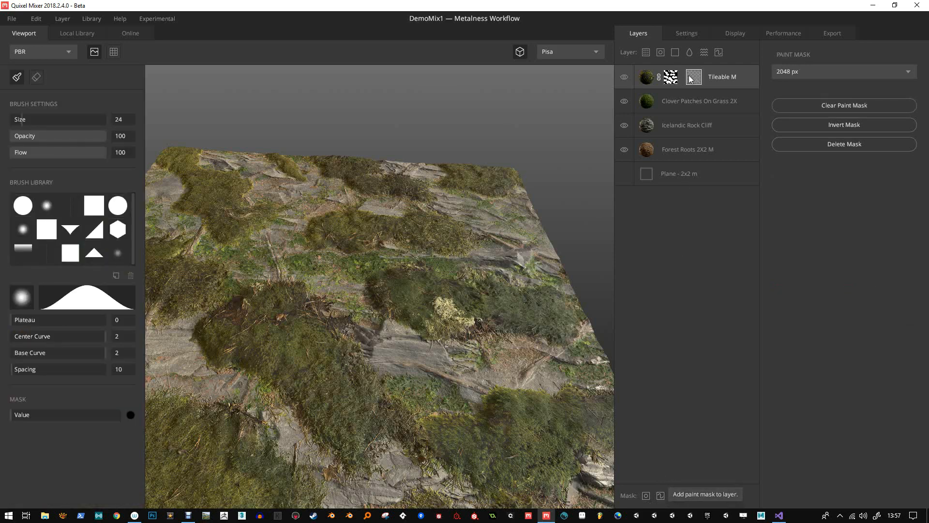
click(94, 206)
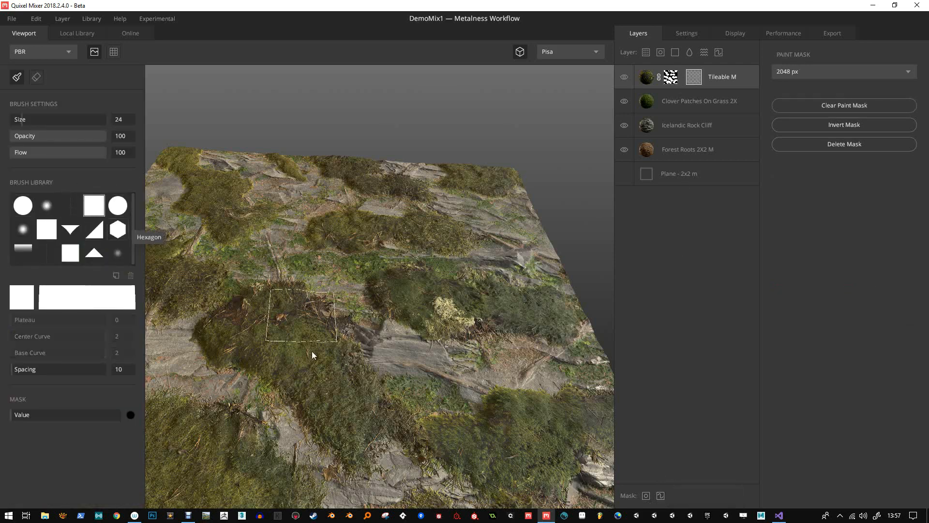
mouse_move(309, 341)
mouse_down()
mouse_move(290, 347)
mouse_move(272, 330)
mouse_move(324, 347)
mouse_move(314, 395)
mouse_move(331, 364)
mouse_move(356, 380)
mouse_up()
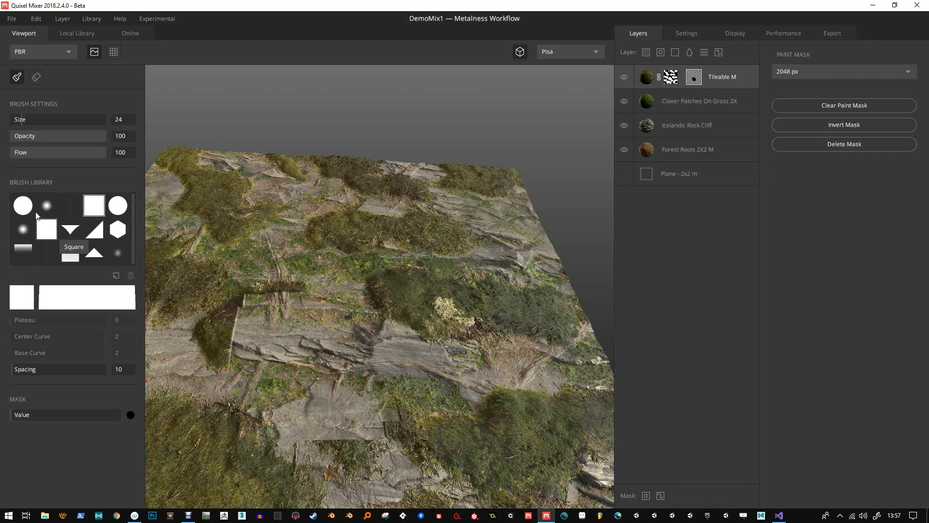
Step: Paint away the hard moss edges and neighbouring moss with the soft round brush and the MuddyConcrete brush
click(46, 206)
drag(235, 372, 246, 314)
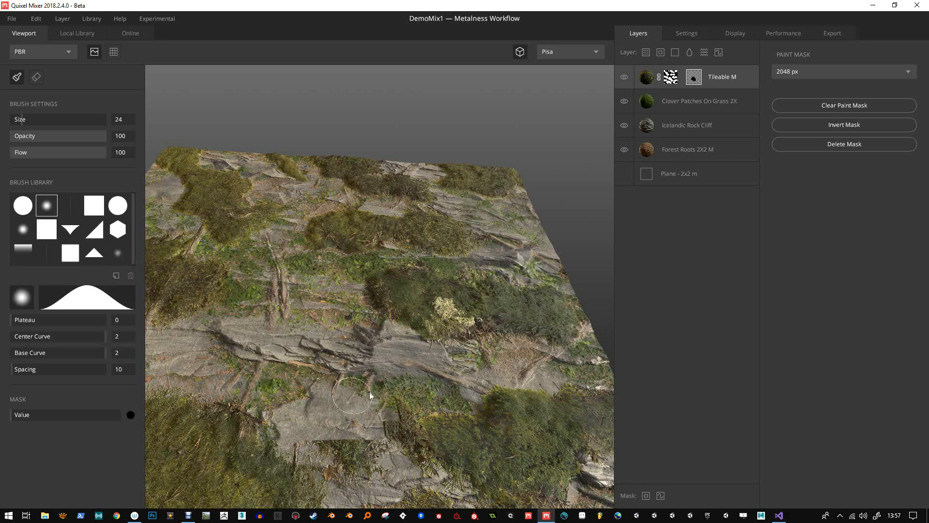
mouse_move(375, 413)
mouse_down()
mouse_move(359, 436)
mouse_move(321, 442)
mouse_move(280, 420)
mouse_up()
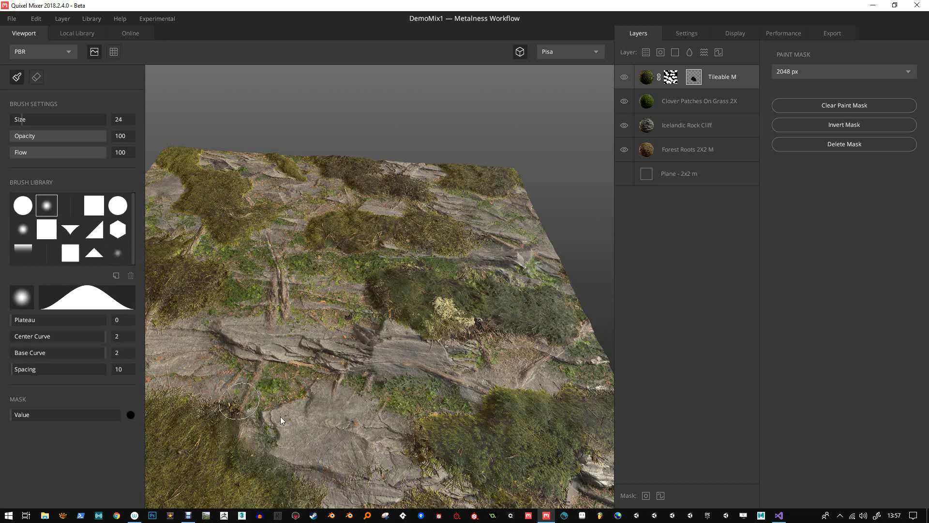
mouse_move(422, 421)
mouse_down()
mouse_move(403, 380)
mouse_move(241, 384)
mouse_move(380, 298)
mouse_move(379, 306)
mouse_move(382, 281)
mouse_move(314, 243)
mouse_up()
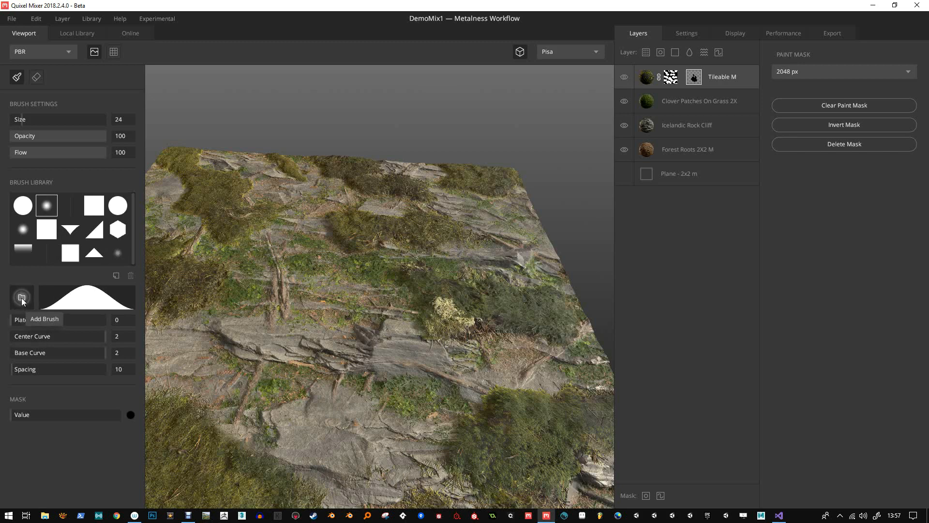
click(118, 258)
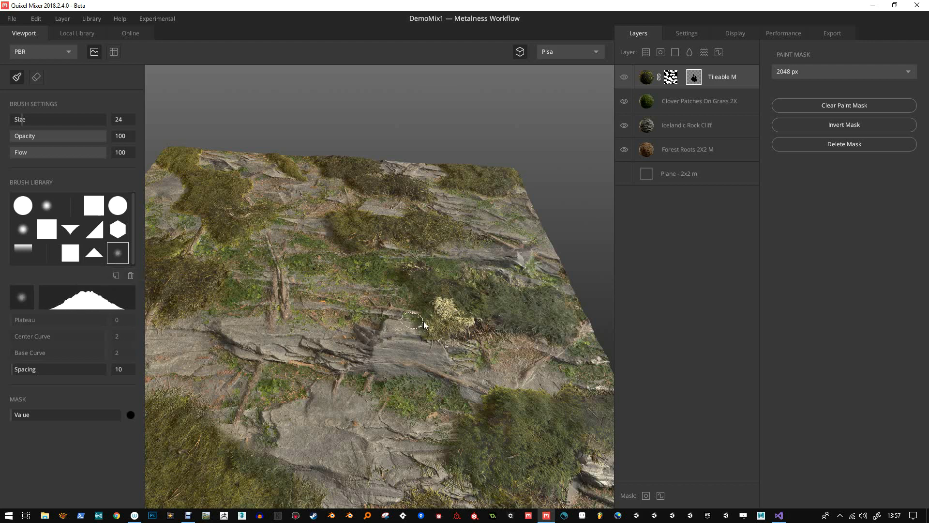
drag(428, 321, 416, 314)
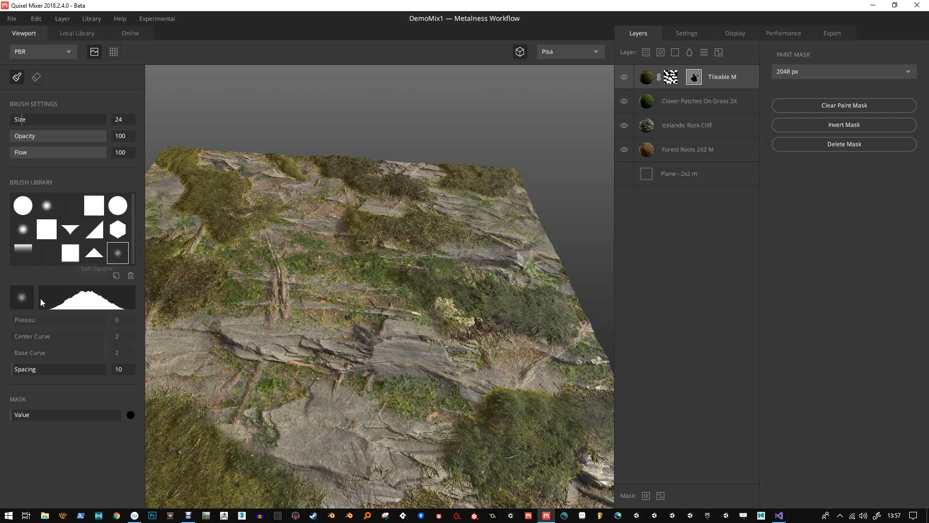
Step: Switch between the hard round, soft round, MuddyConcrete and triangle brushes to compare their shapes
mouse_move(22, 297)
click(23, 205)
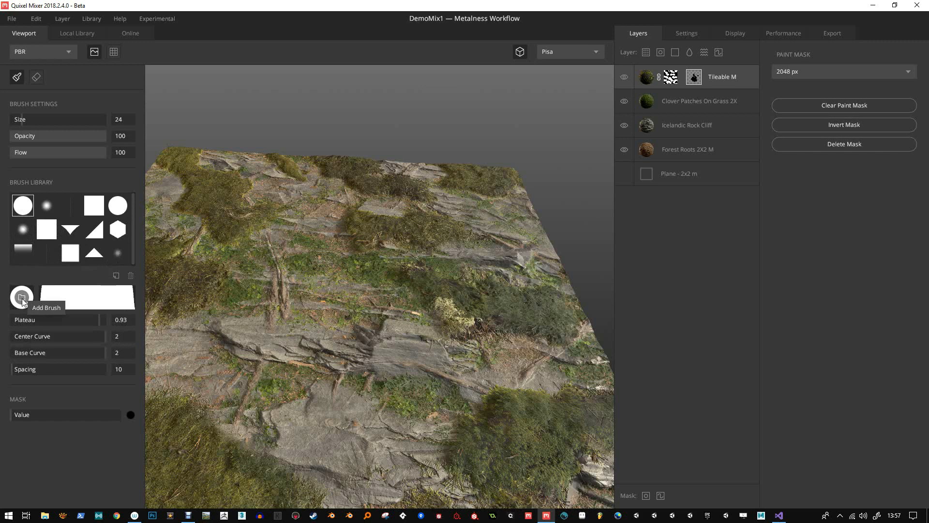
click(47, 205)
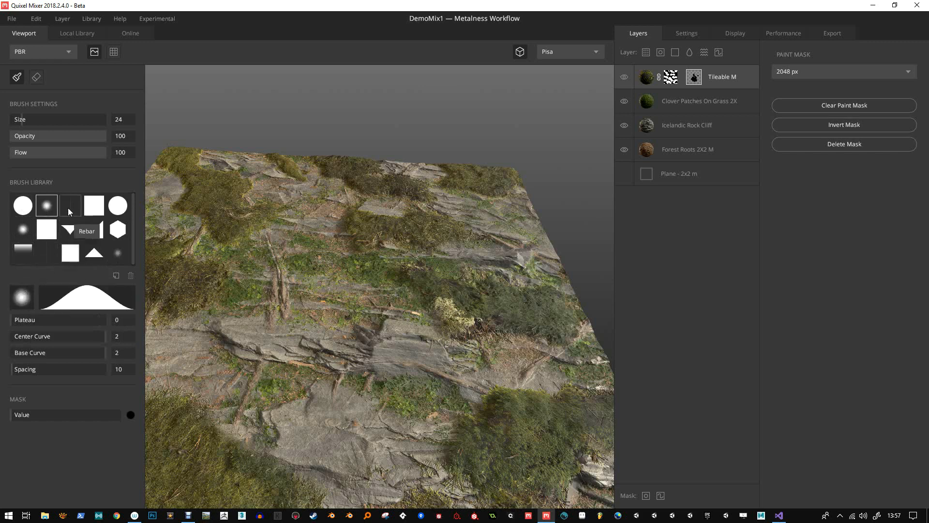
click(118, 257)
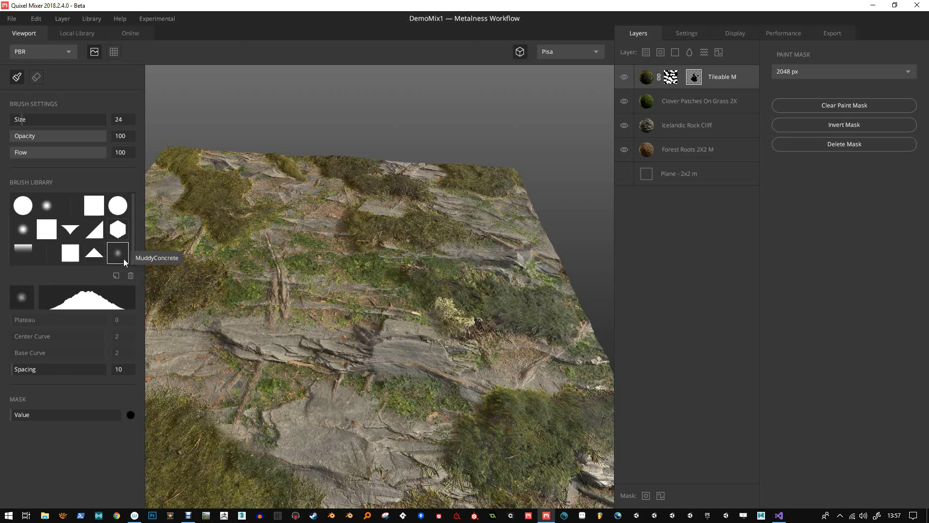
mouse_move(21, 299)
click(96, 257)
mouse_move(24, 301)
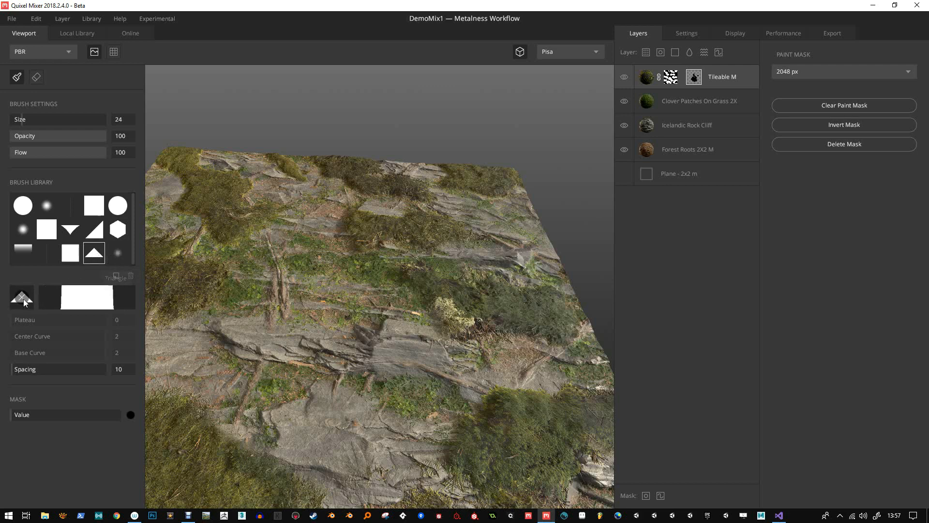
Step: Start adding a custom brush alpha from the hard round brush and open the Storage folder on the RR2016 (D:) drive
click(26, 208)
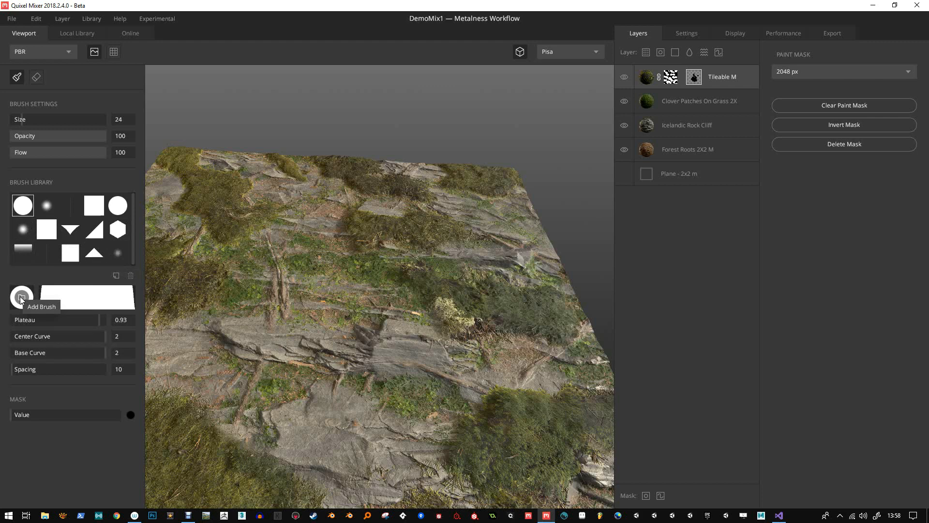
click(20, 297)
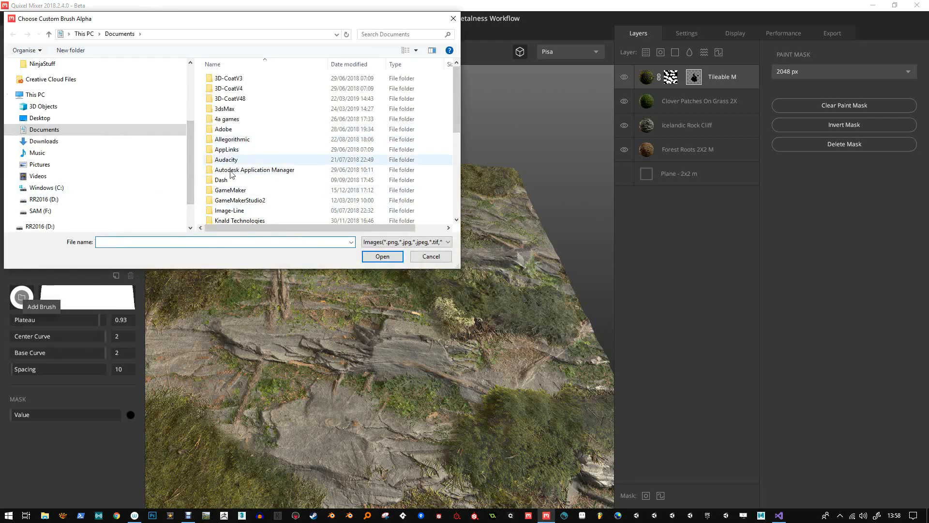
drag(191, 181, 191, 196)
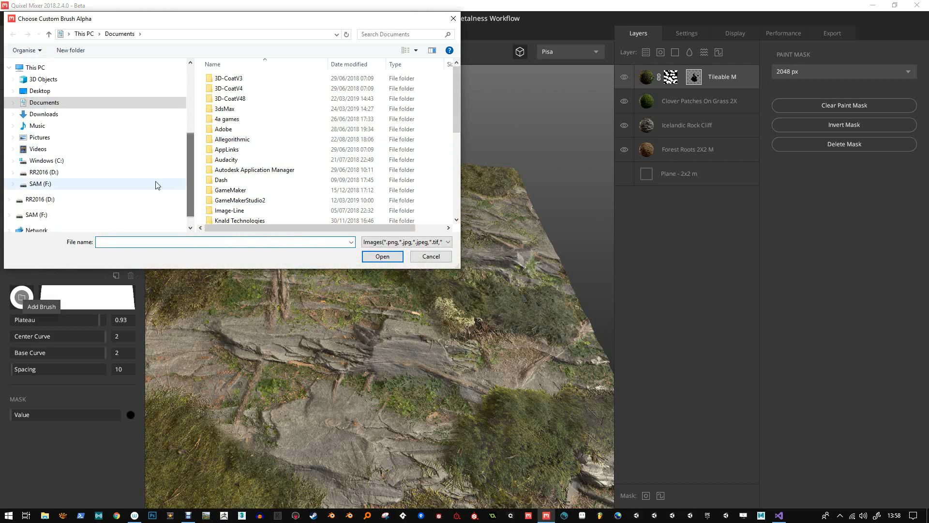
click(40, 168)
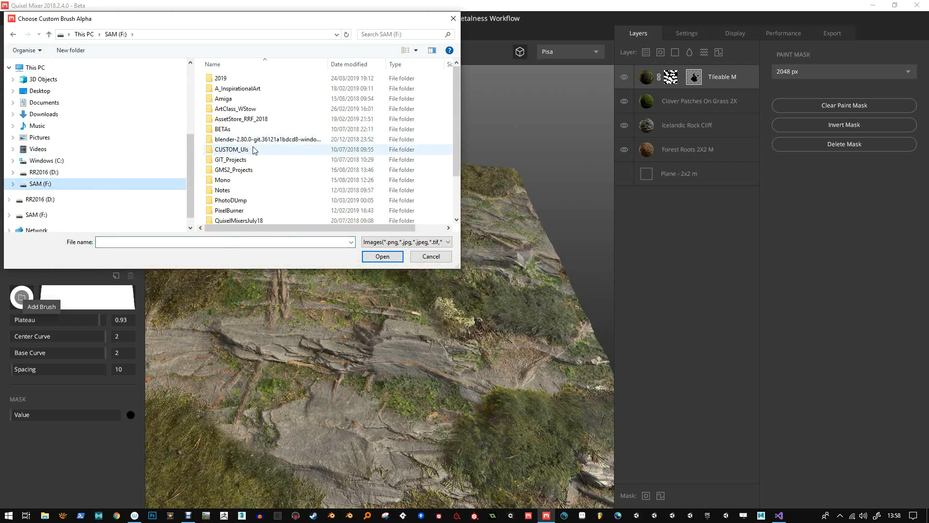
click(56, 201)
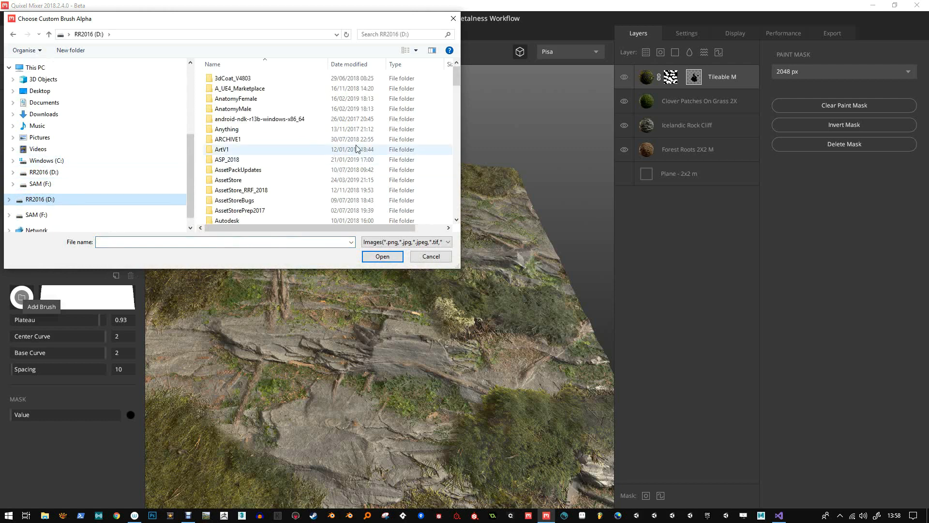
drag(458, 83, 455, 167)
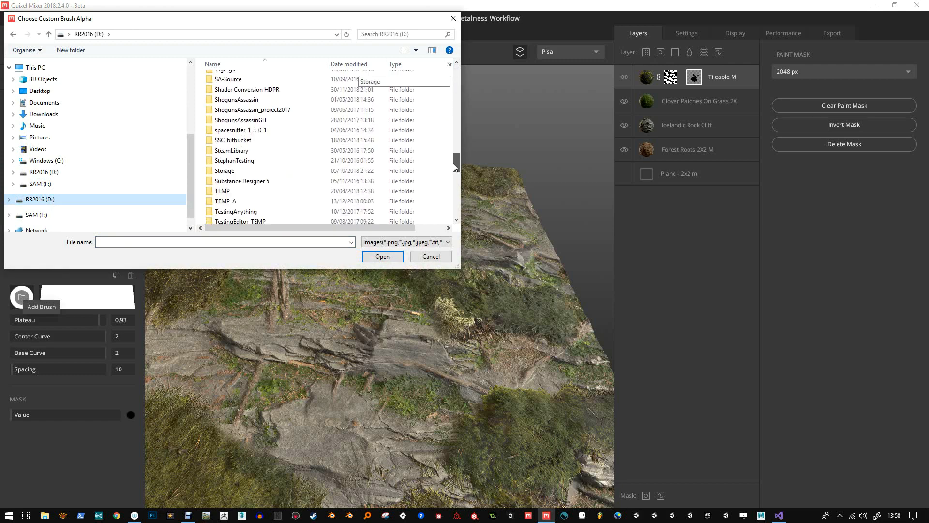
double_click(214, 171)
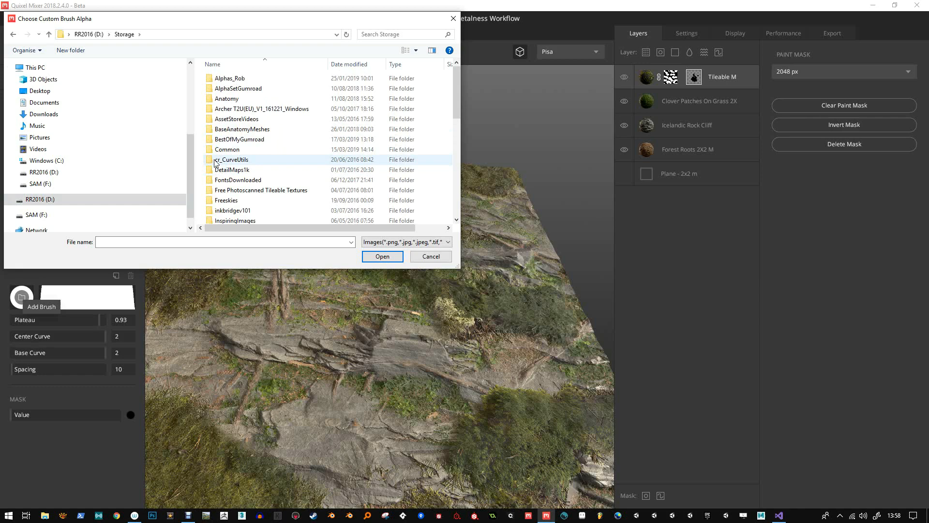
Step: Browse the jpg and png subfolders of AlphaSetGumroad, including the jpg Misc folder, for a suitable brush alpha
click(210, 91)
double_click(210, 91)
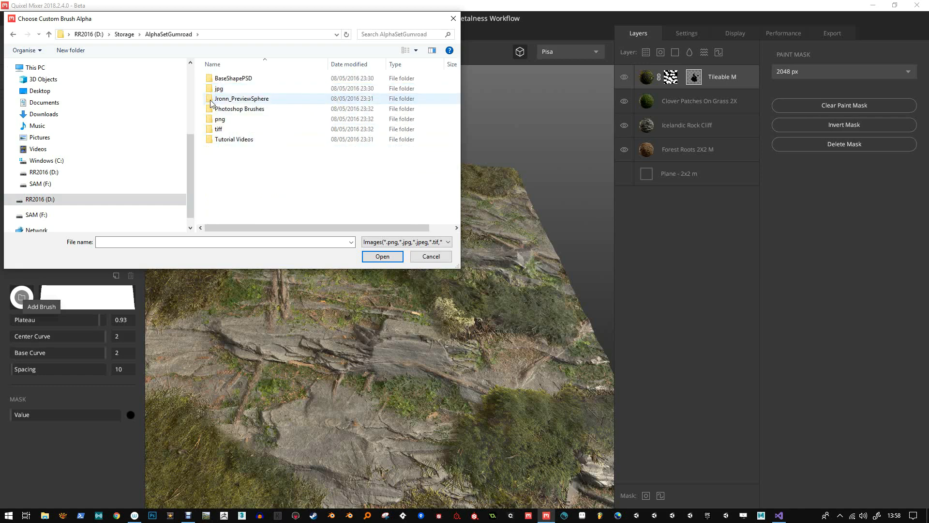
double_click(212, 92)
double_click(216, 80)
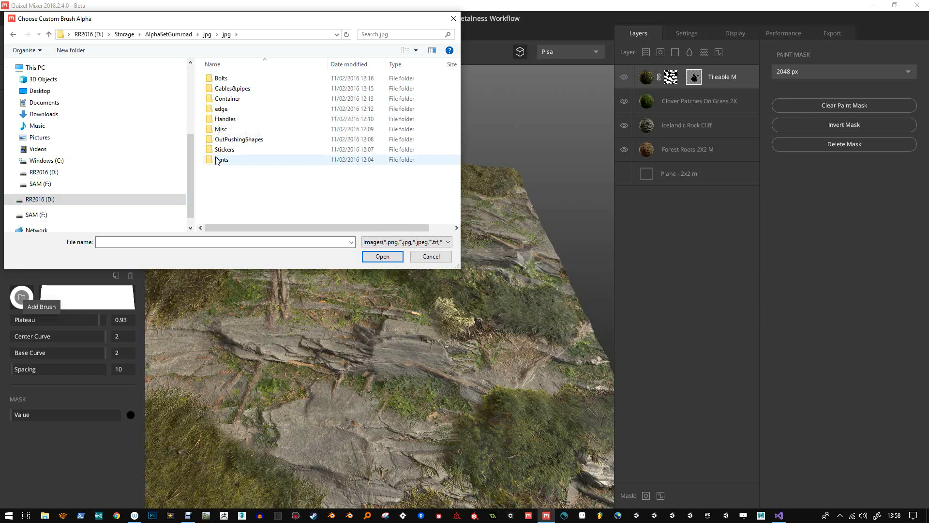
double_click(216, 129)
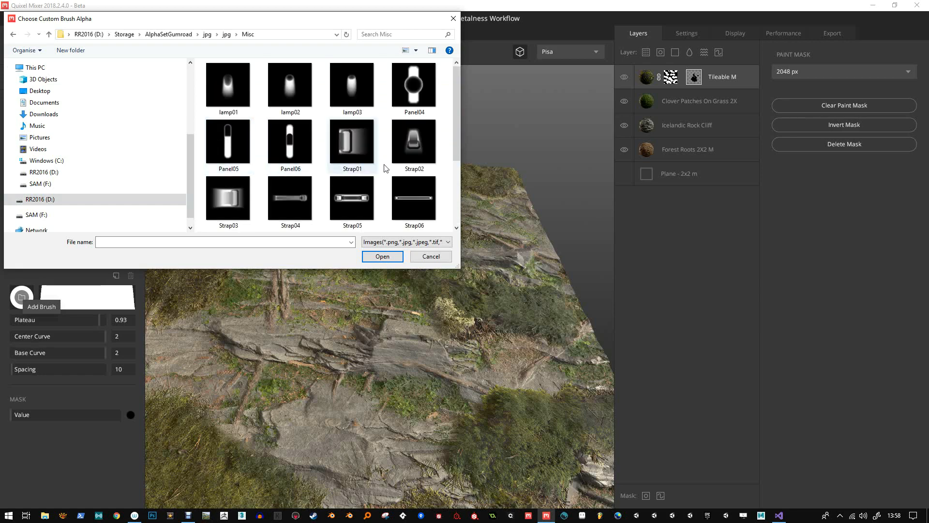
mouse_move(456, 135)
mouse_down()
mouse_move(458, 200)
mouse_move(455, 135)
mouse_up()
click(227, 34)
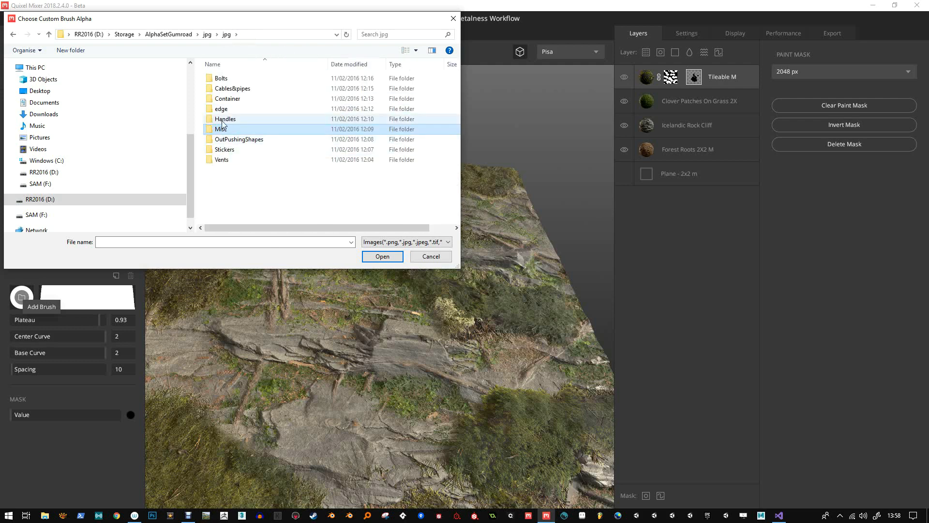
click(206, 34)
click(168, 34)
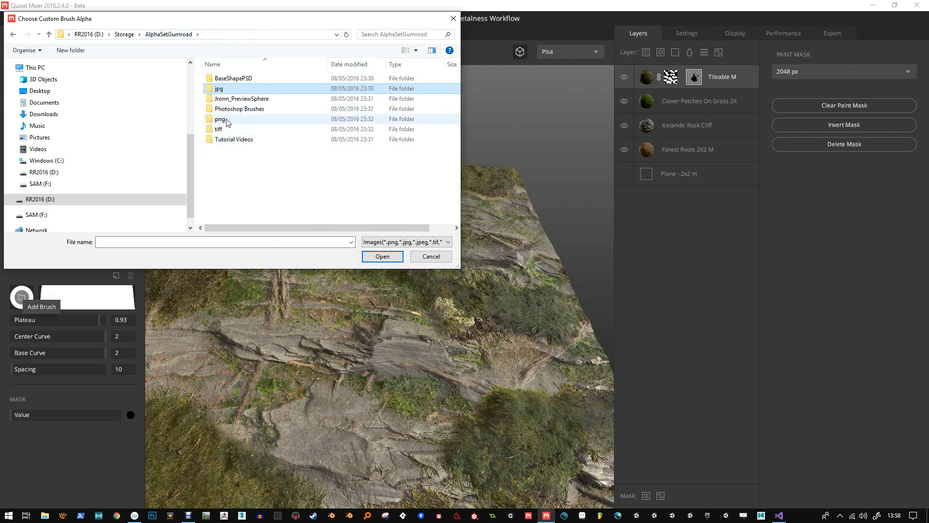
double_click(227, 120)
double_click(222, 79)
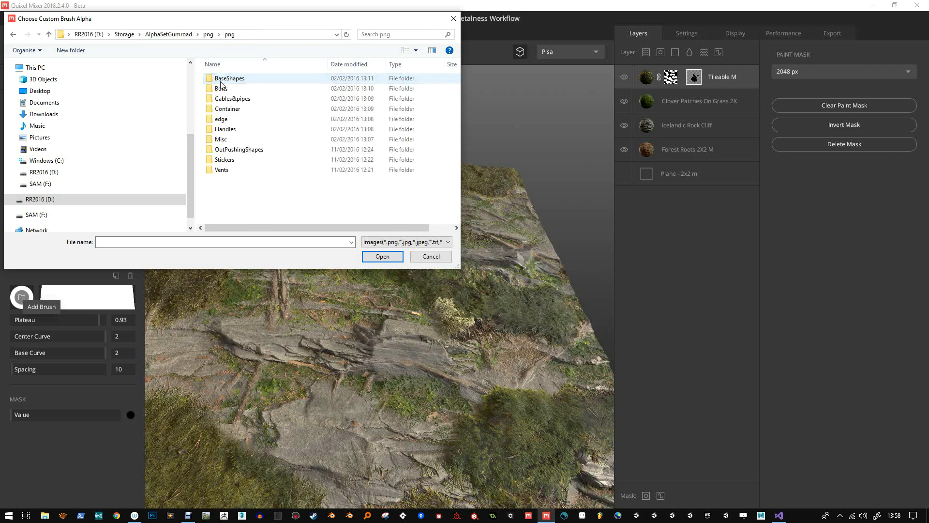
click(208, 35)
click(168, 34)
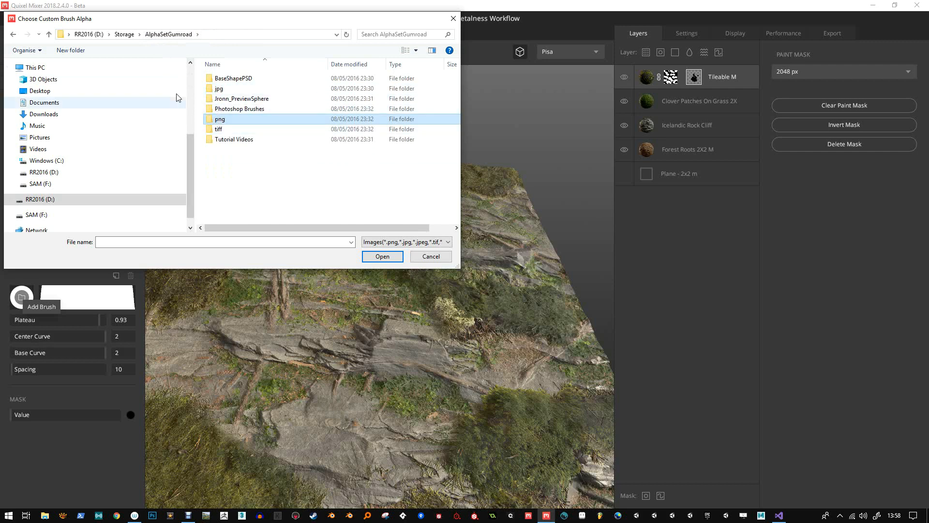
Step: Load the Natural_NoisyDirt image from the Alphas_Rob folder in Storage as the custom brush alpha
click(129, 36)
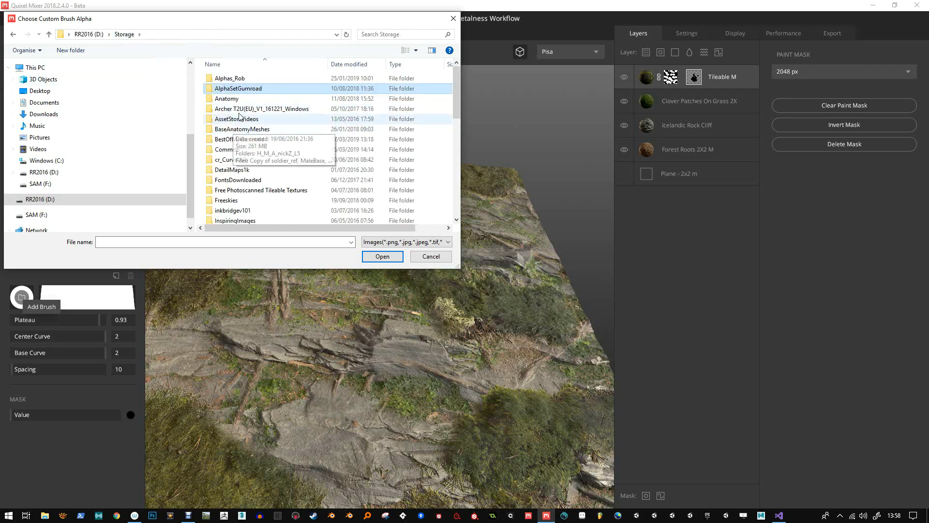
double_click(230, 79)
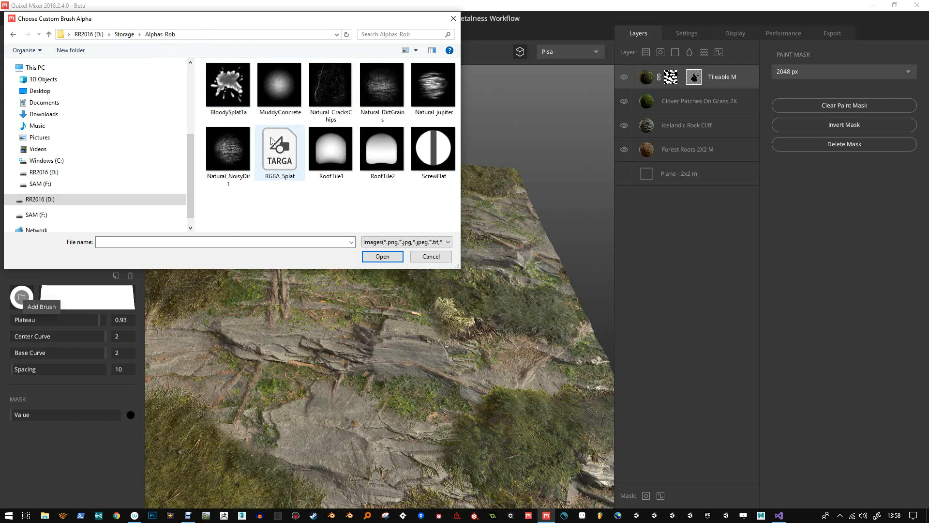
click(239, 154)
click(382, 257)
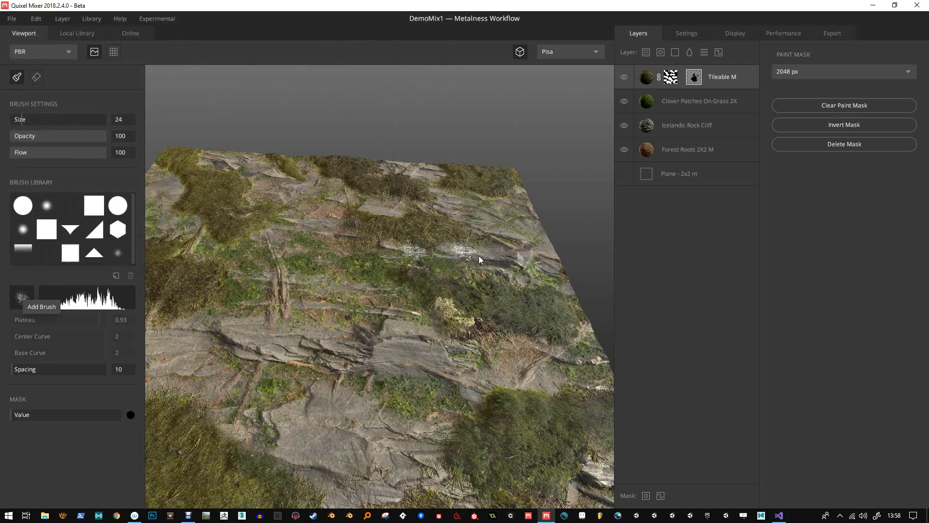
Step: Paint moss back around the central patch with the noisy dirt brush in white and remove the blurry excess in black
scroll(474, 253, up, 4)
mouse_move(418, 268)
alt+mouse_down()
mouse_move(428, 260)
mouse_move(448, 320)
alt+mouse_up()
middle_drag(453, 321, 374, 310)
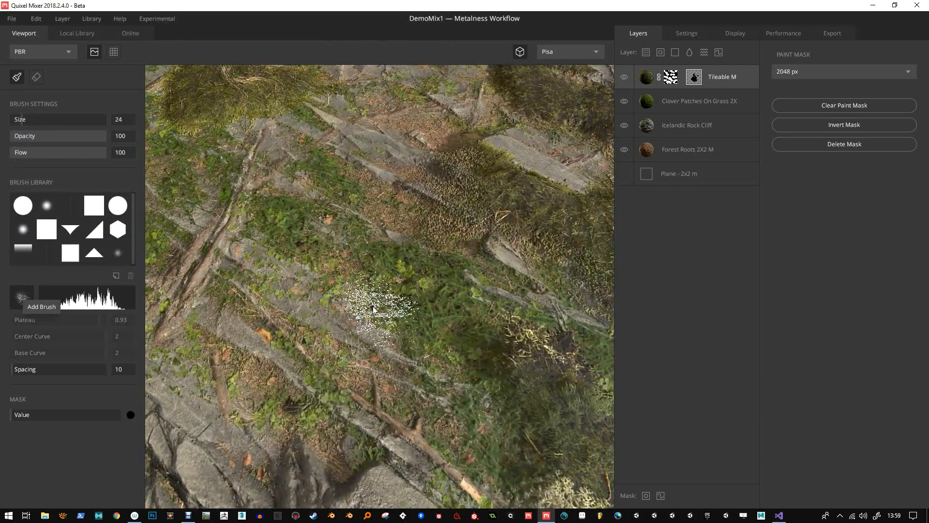
key(x)
mouse_move(470, 195)
mouse_down()
mouse_move(446, 219)
mouse_move(422, 187)
mouse_move(433, 201)
mouse_move(323, 216)
mouse_move(293, 240)
mouse_move(351, 186)
mouse_move(341, 240)
mouse_move(388, 166)
mouse_up()
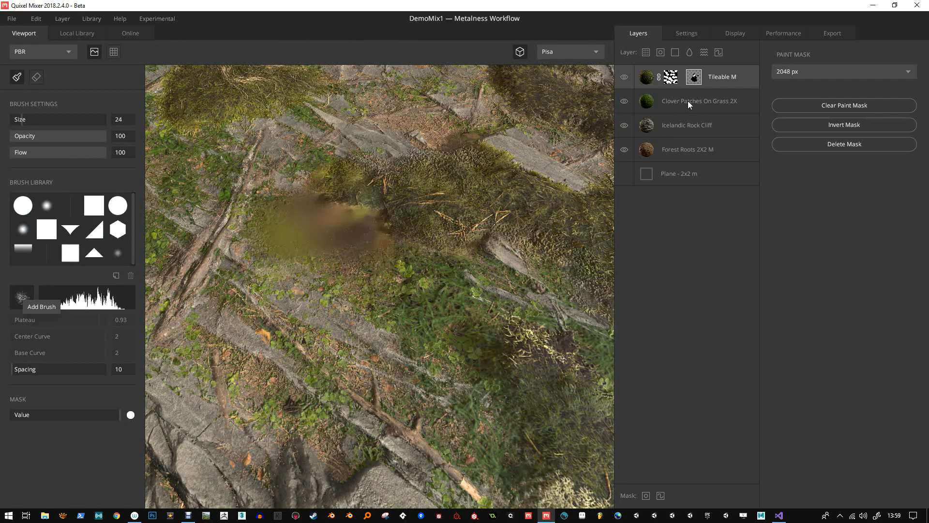
key(x)
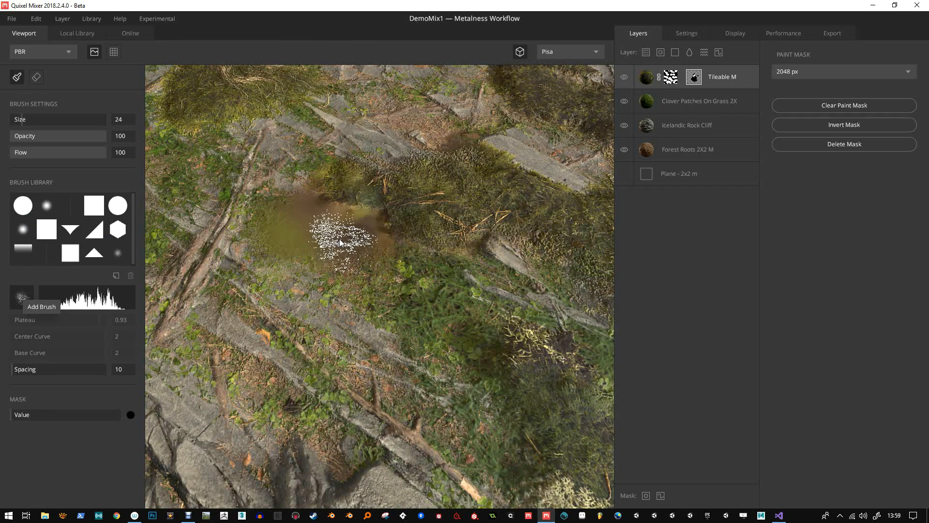
mouse_move(336, 259)
mouse_down()
mouse_move(280, 248)
mouse_move(269, 197)
mouse_move(300, 182)
mouse_move(353, 240)
mouse_move(304, 192)
mouse_move(372, 252)
mouse_move(414, 263)
mouse_up()
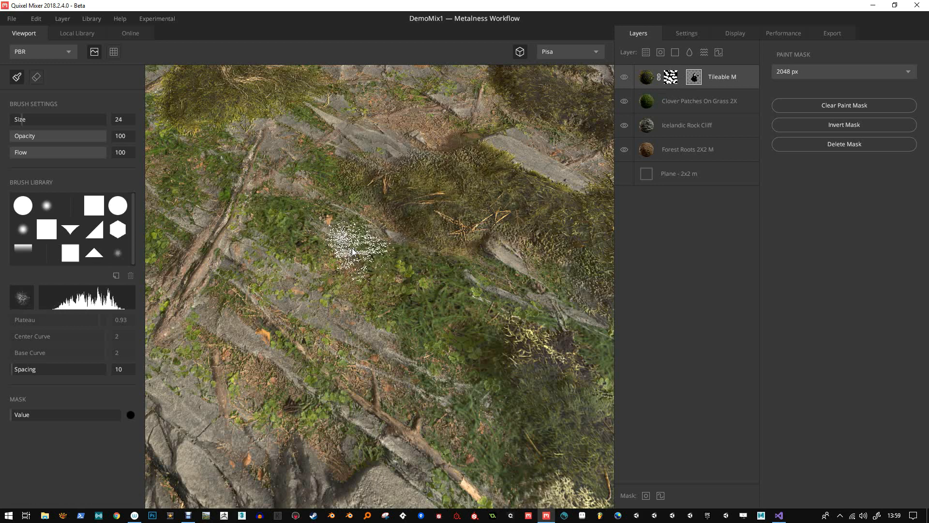
Step: Set the brush opacity to 26 and flow to 29, and lightly paint the edge of the central moss patch in black
alt+drag(354, 240, 422, 228)
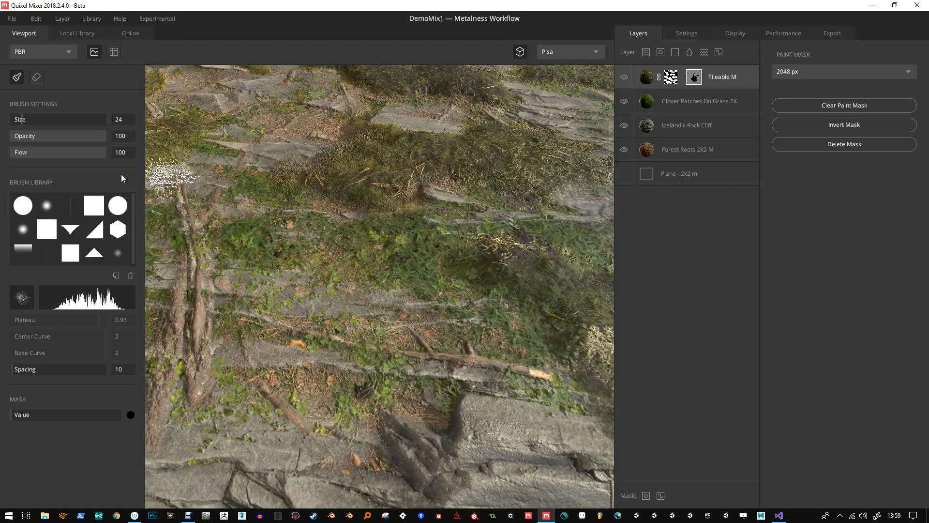
click(34, 135)
click(37, 152)
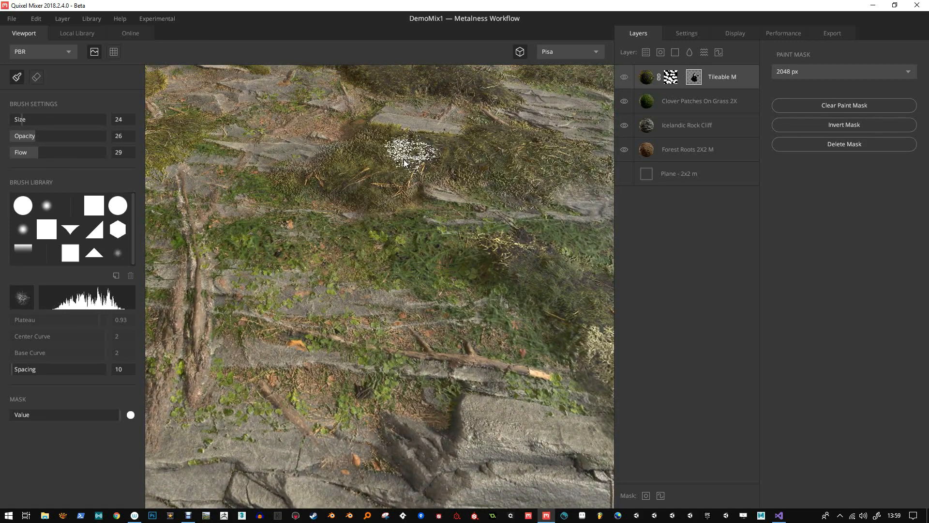
key(x)
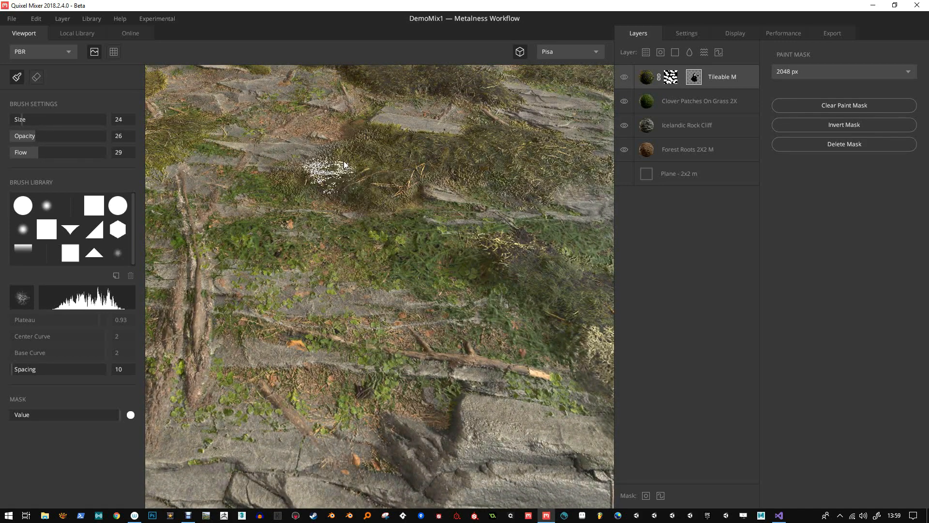
key(x)
mouse_move(361, 148)
mouse_down()
mouse_move(398, 178)
mouse_move(361, 139)
mouse_up()
Step: Reposition the Forest Roots 2X2 M layer with Rotate 1, Offset X -0.010 and Offset Y 0.051
scroll(427, 288, down, 5)
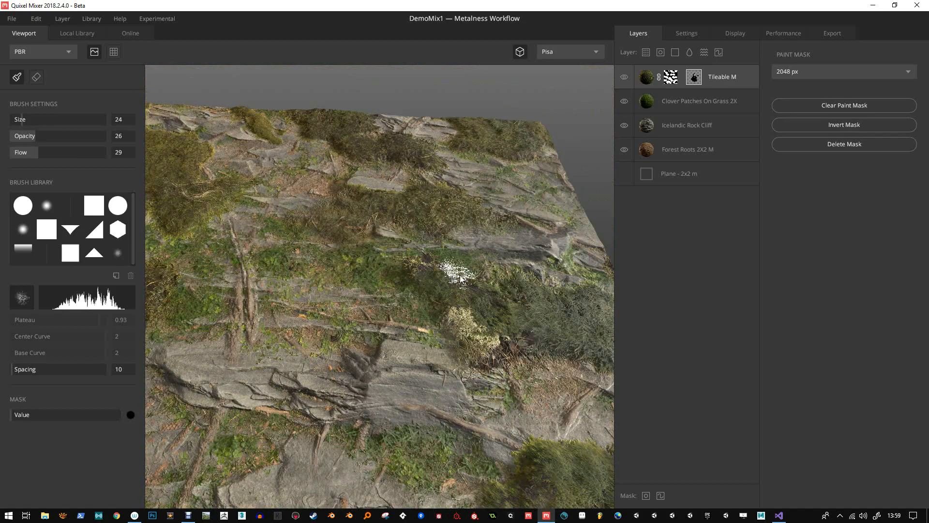
scroll(394, 253, down, 5)
scroll(412, 301, up, 6)
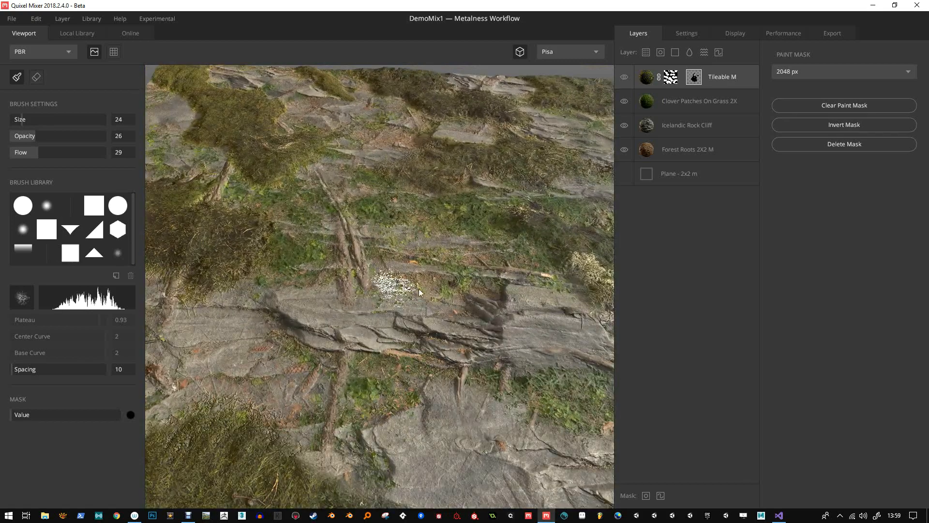
alt+drag(419, 290, 414, 317)
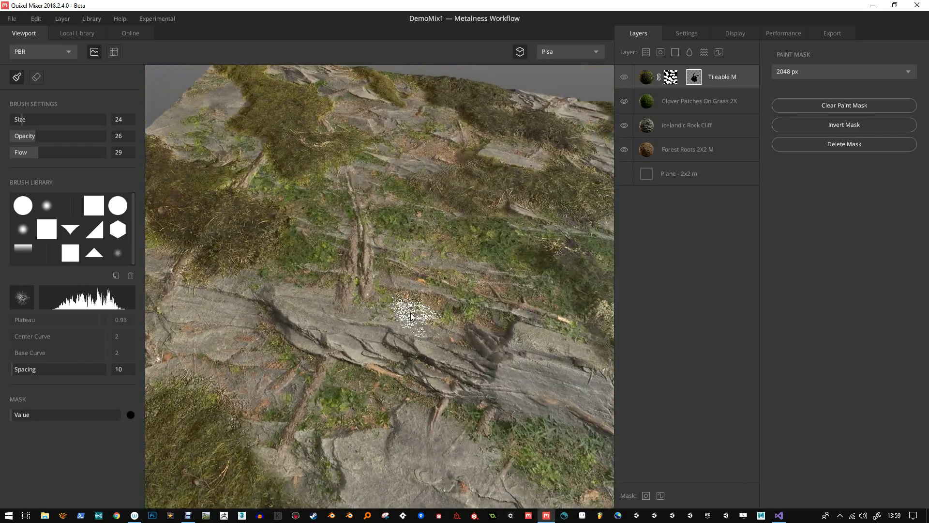
alt+middle_drag(413, 317, 510, 296)
click(661, 149)
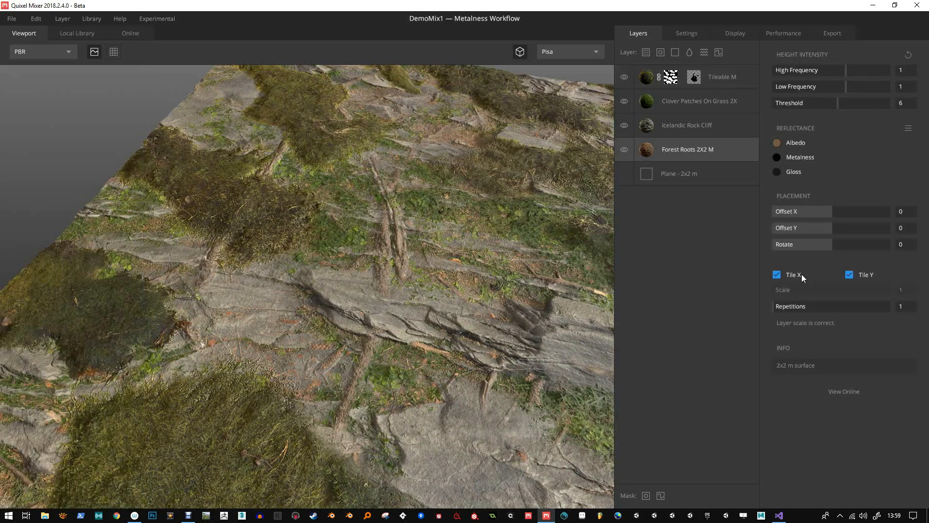
mouse_move(831, 245)
mouse_down()
mouse_move(893, 242)
mouse_move(815, 228)
mouse_move(838, 230)
mouse_up()
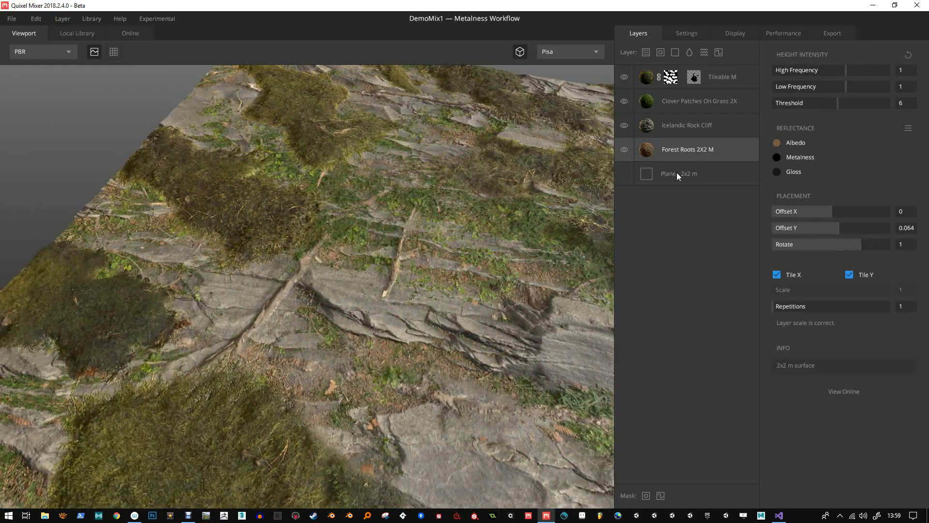
drag(831, 210, 837, 222)
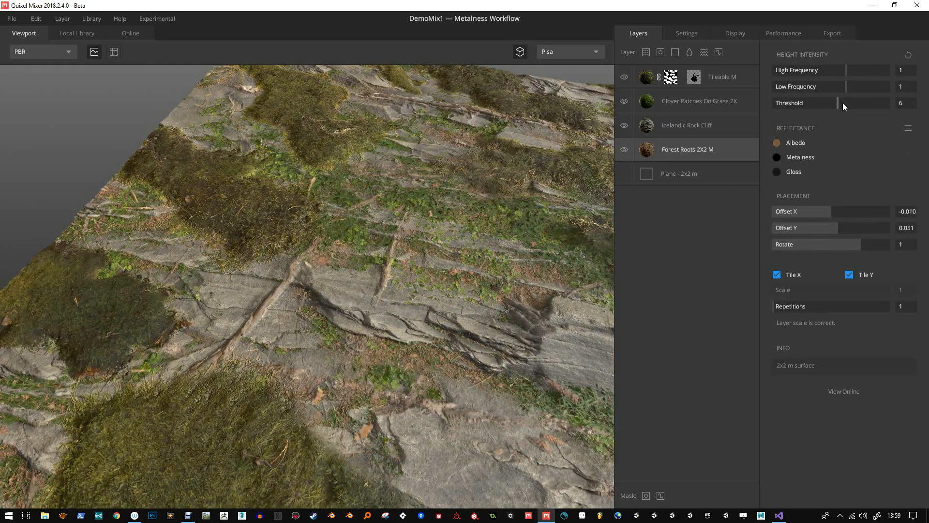
Step: Set the Forest Roots layer's height intensity to High Frequency 0.103, Low Frequency 1.278 and Threshold 5
drag(836, 103, 832, 70)
drag(271, 245, 339, 258)
scroll(353, 216, down, 3)
drag(354, 216, 411, 208)
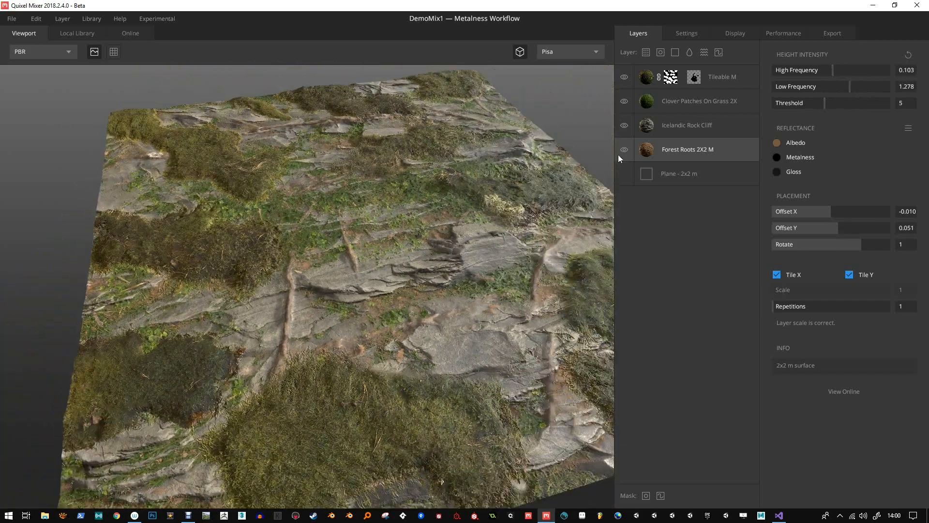
Step: Offset the Icelandic Rock Cliff layer by X 0.014 and Y -0.043, with height intensity High Frequency 1.676 and Low Frequency 2.095
click(656, 129)
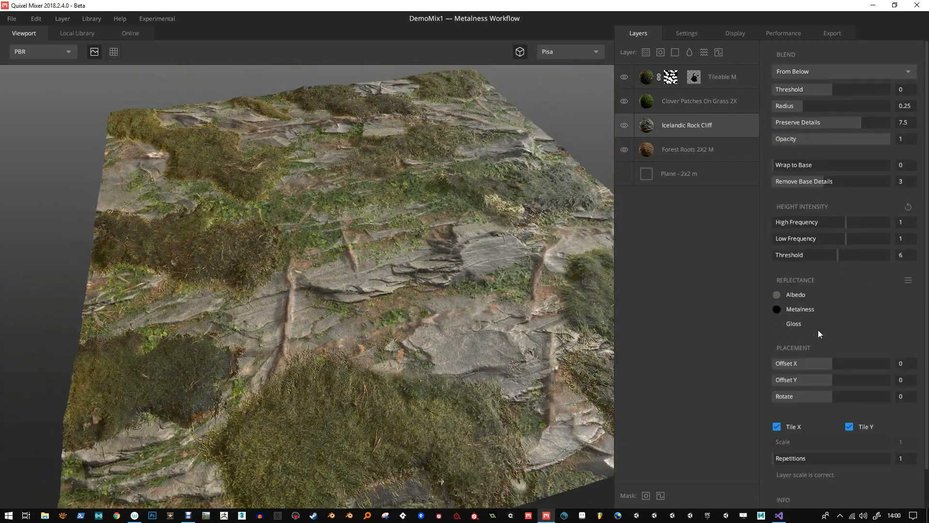
drag(831, 364, 831, 398)
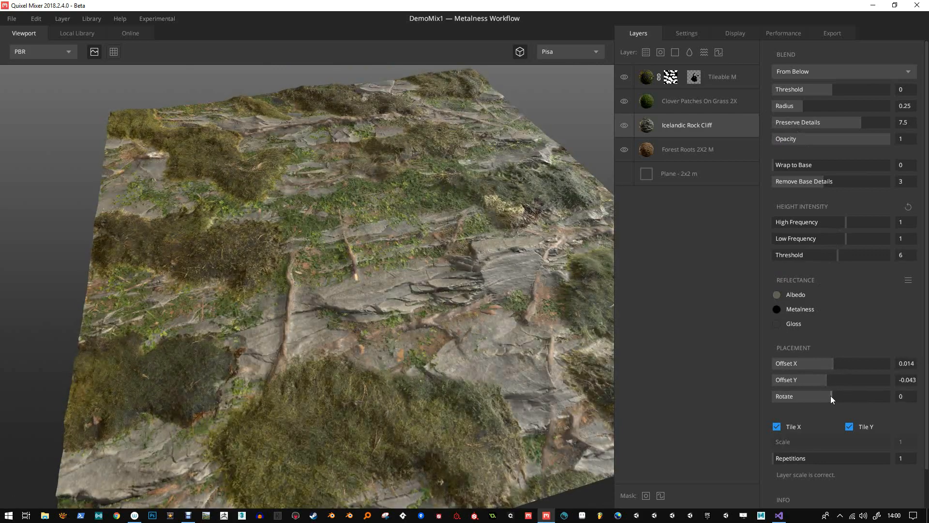
drag(843, 219, 861, 238)
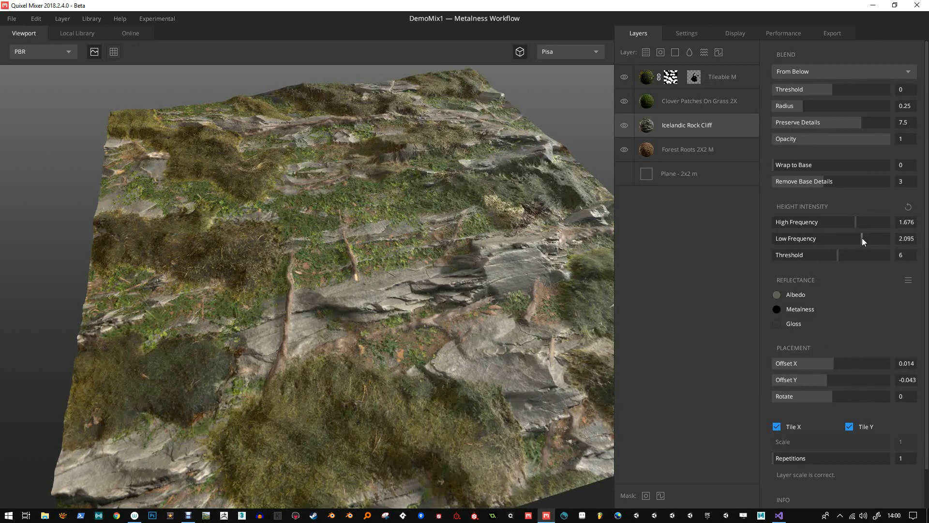
Step: Offset the Tileable M moss layer by X -0.209 and Y -0.126, and blend it From Above with Threshold 0.091
click(649, 79)
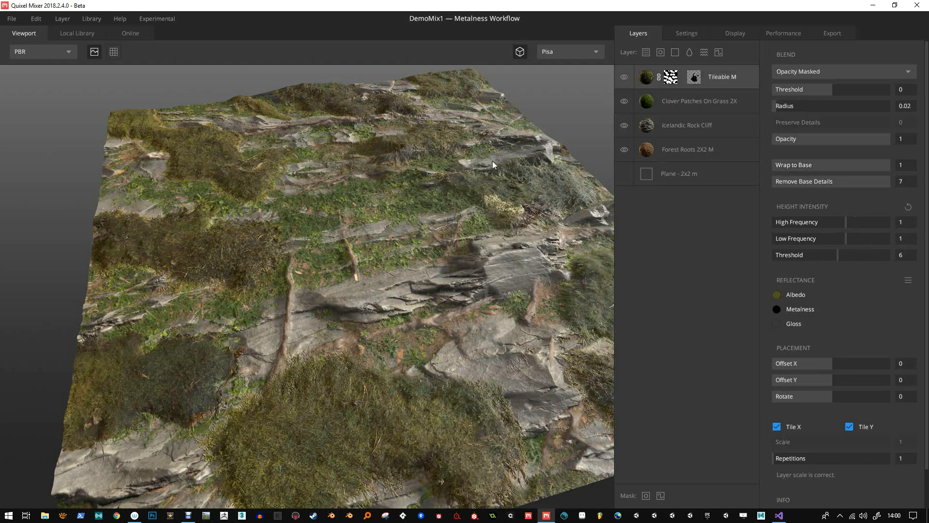
drag(837, 368, 807, 365)
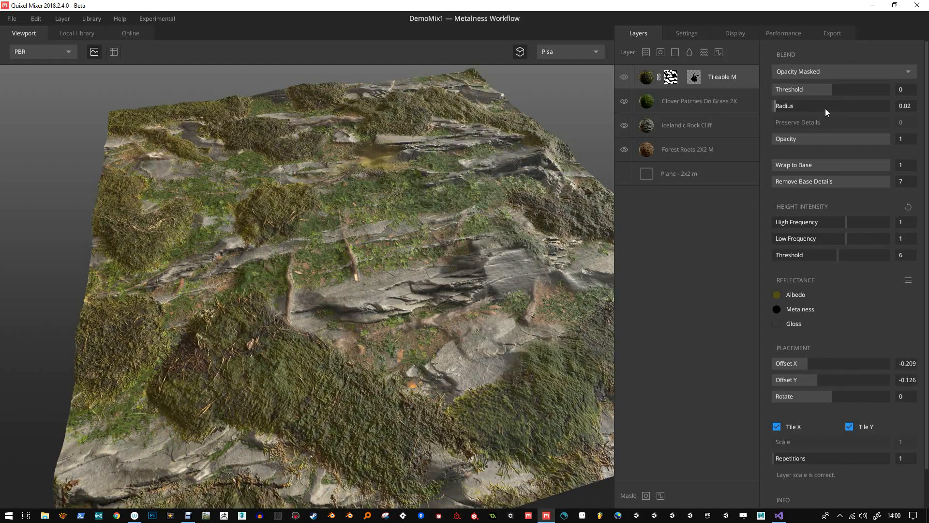
mouse_move(835, 89)
mouse_down()
mouse_move(843, 89)
mouse_move(817, 89)
mouse_move(844, 94)
mouse_up()
click(797, 72)
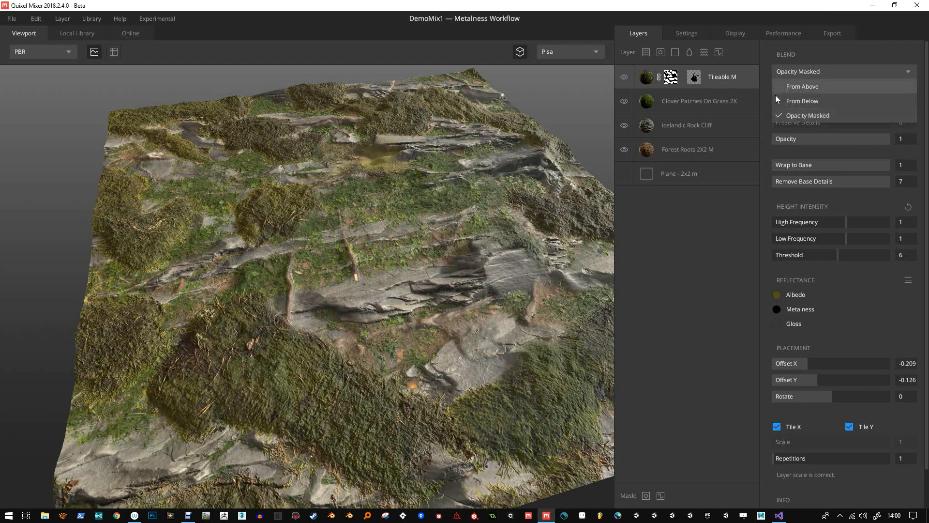
click(808, 88)
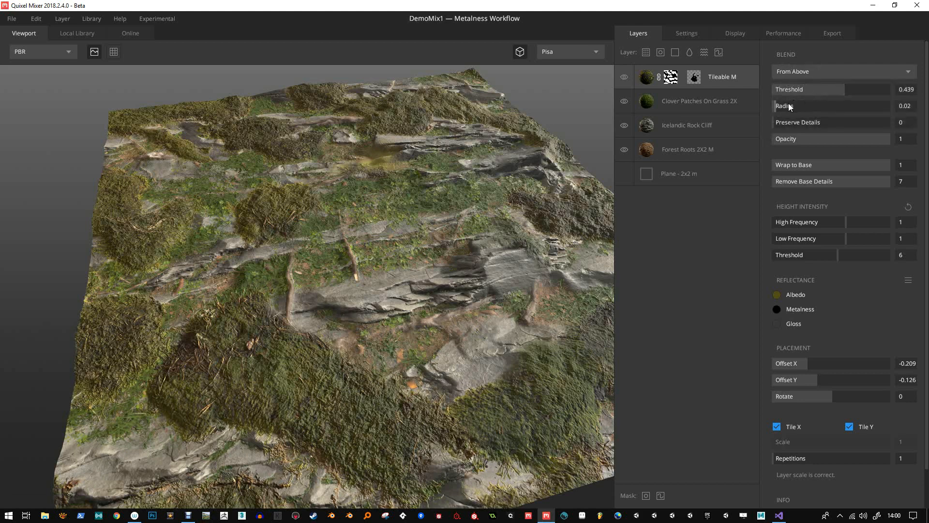
mouse_move(843, 92)
mouse_down()
mouse_move(826, 97)
mouse_move(834, 91)
mouse_up()
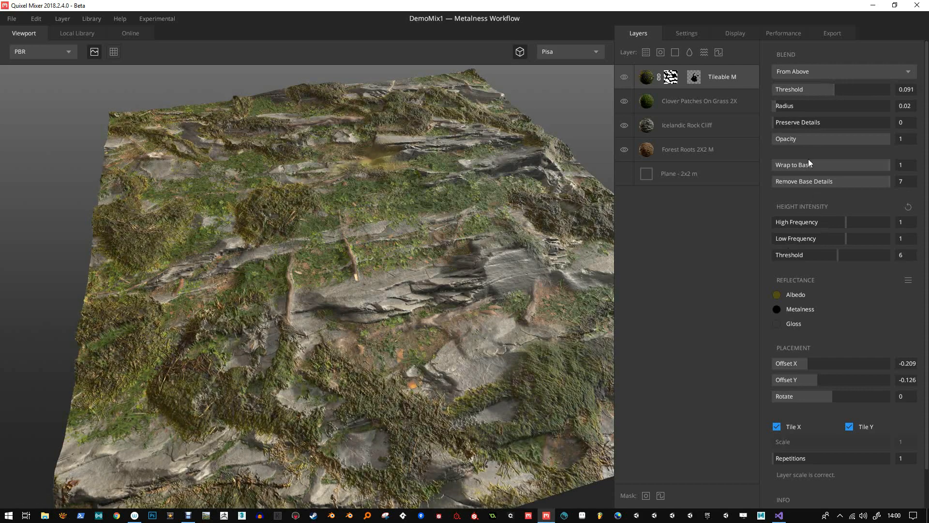
Step: Try the moss layer's blend with Radius 0.161, leaving Wrap to Base and Opacity at 1
drag(808, 162, 891, 167)
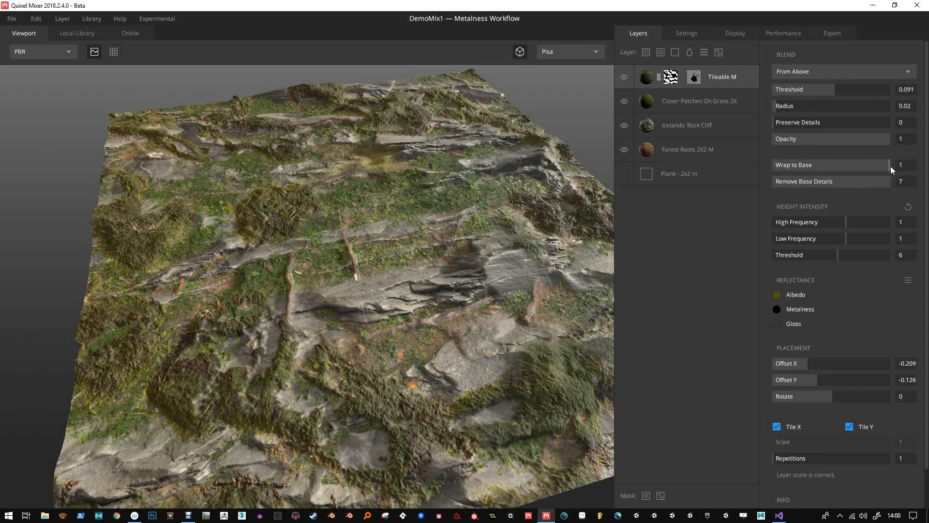
drag(274, 255, 507, 149)
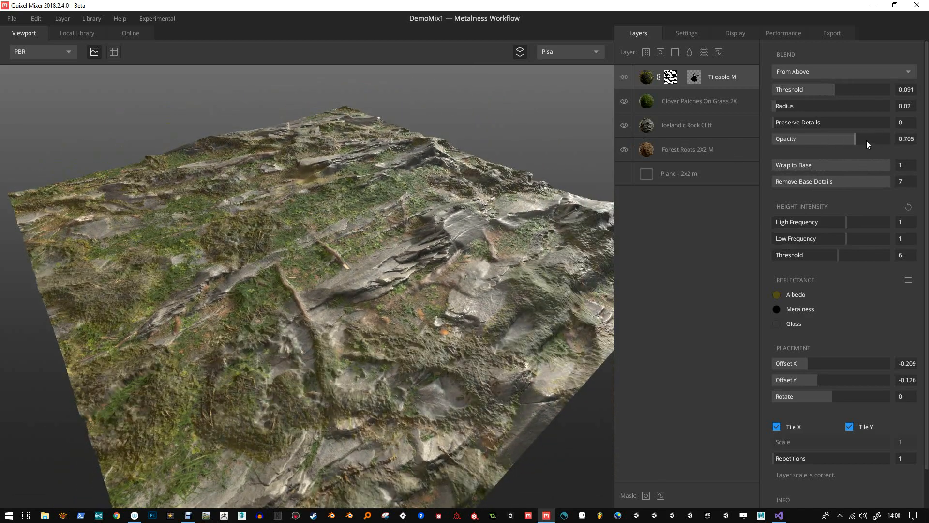
click(799, 107)
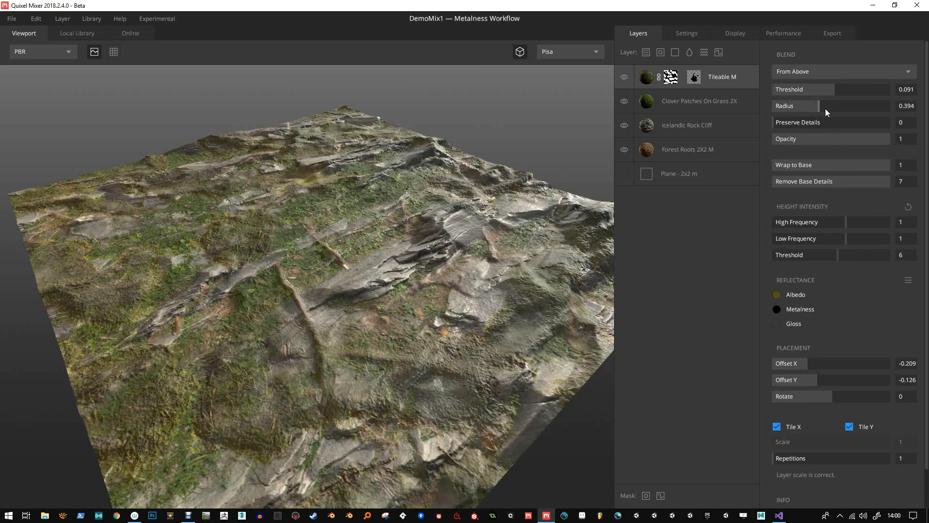
drag(794, 108, 790, 111)
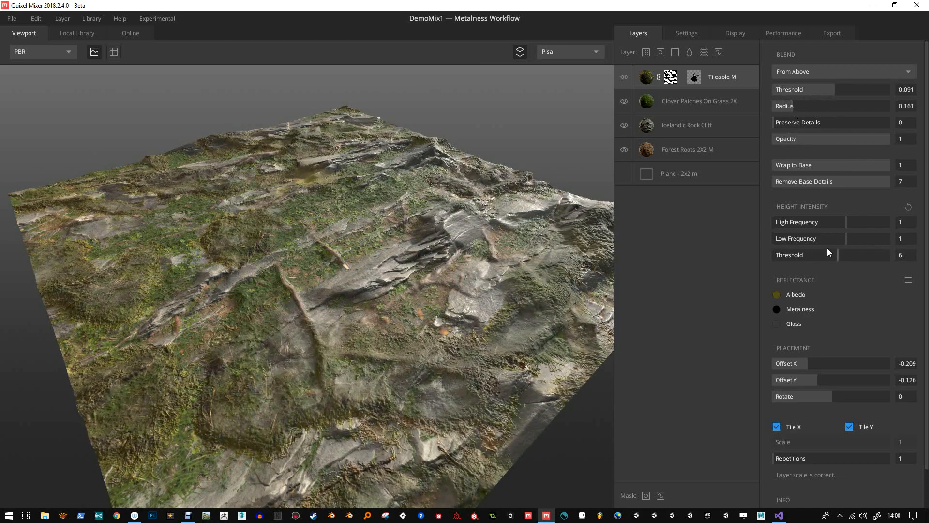
Step: Set the moss layer's height intensity to High Frequency 1.497 and Low Frequency 0.348, with Radius 0.402 and Preserve Details 3.485
drag(840, 241, 852, 225)
drag(309, 271, 228, 234)
drag(375, 281, 358, 229)
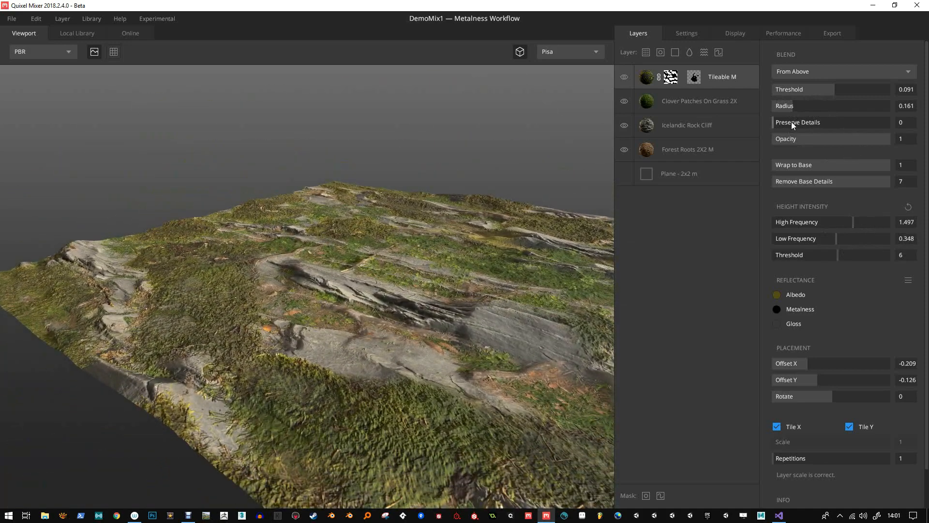
drag(792, 124, 820, 116)
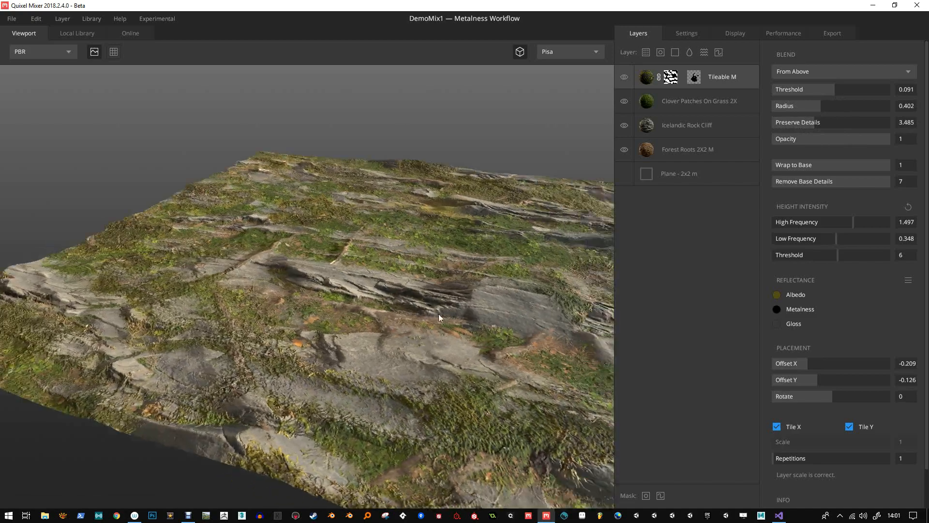
drag(438, 313, 527, 237)
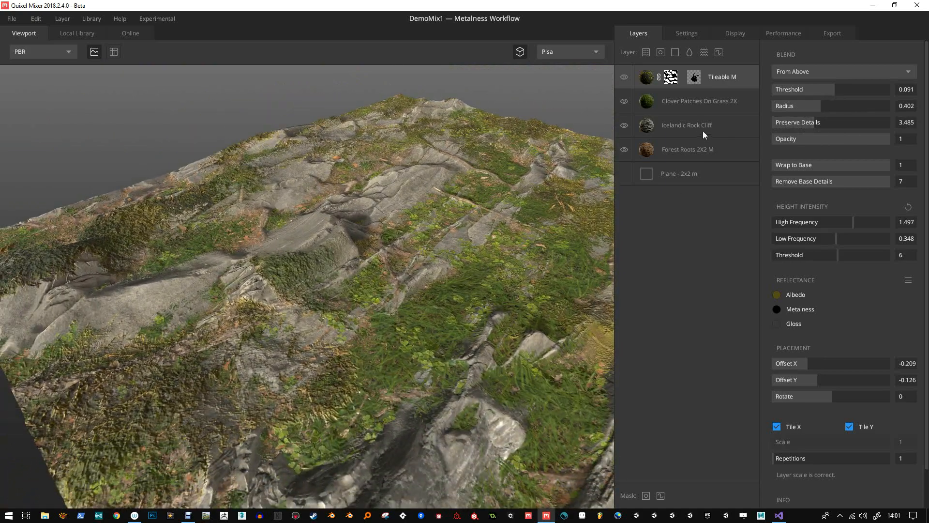
Step: Set the blend Radius of the Clover Patches On Grass layer to 0.390
click(685, 106)
mouse_move(823, 95)
mouse_down()
mouse_move(814, 103)
mouse_move(856, 106)
mouse_move(807, 106)
mouse_move(818, 106)
mouse_up()
Step: Try blending the clover layer From Above with Threshold -0.307
click(827, 71)
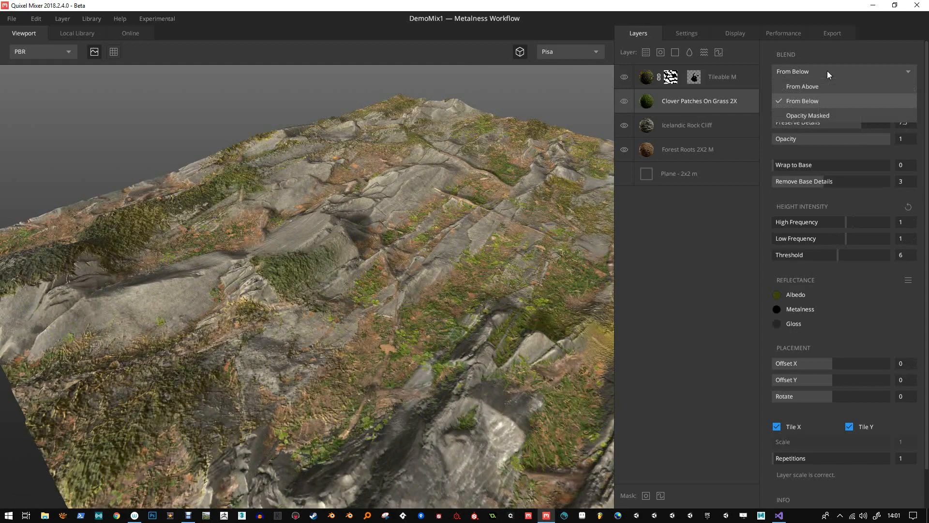
click(811, 86)
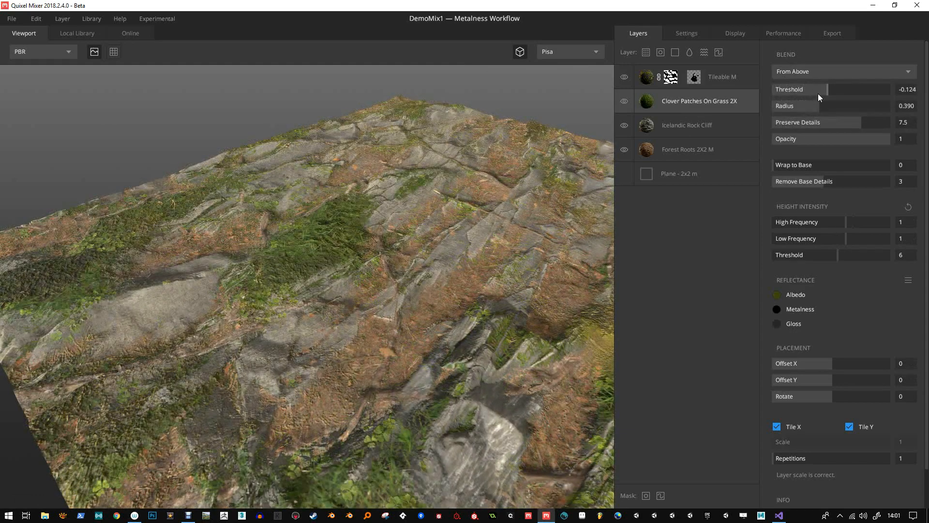
mouse_move(819, 96)
mouse_down()
mouse_move(811, 89)
mouse_move(833, 92)
mouse_move(822, 88)
mouse_up()
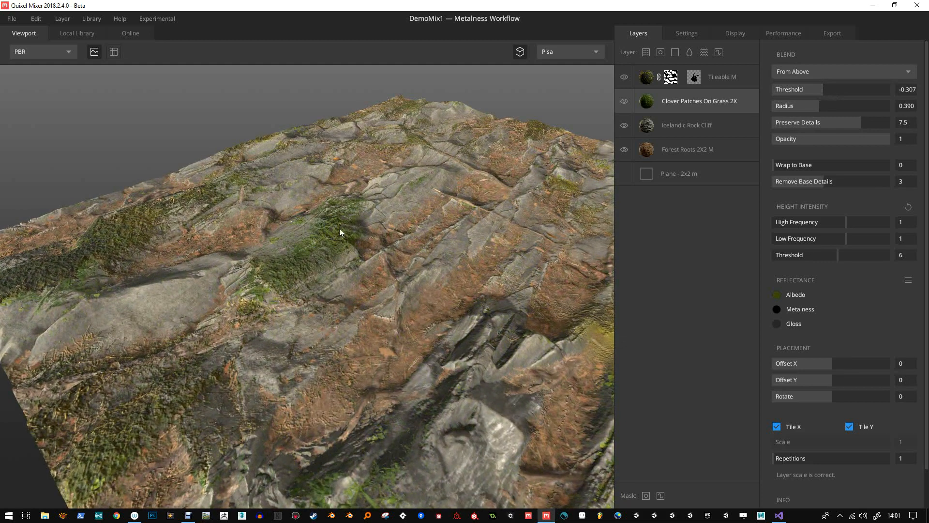
Step: Switch the clover layer's blend back to From Below and set its Threshold to -0.107
click(801, 74)
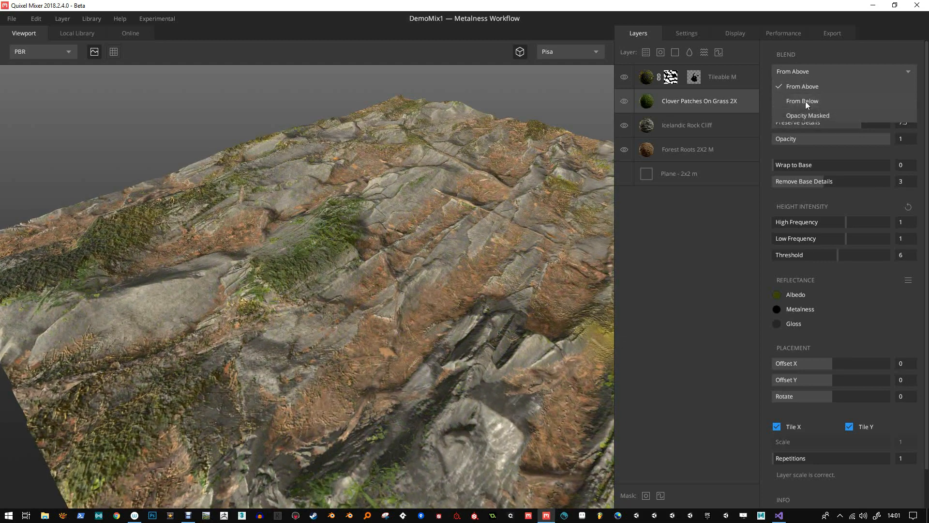
click(805, 100)
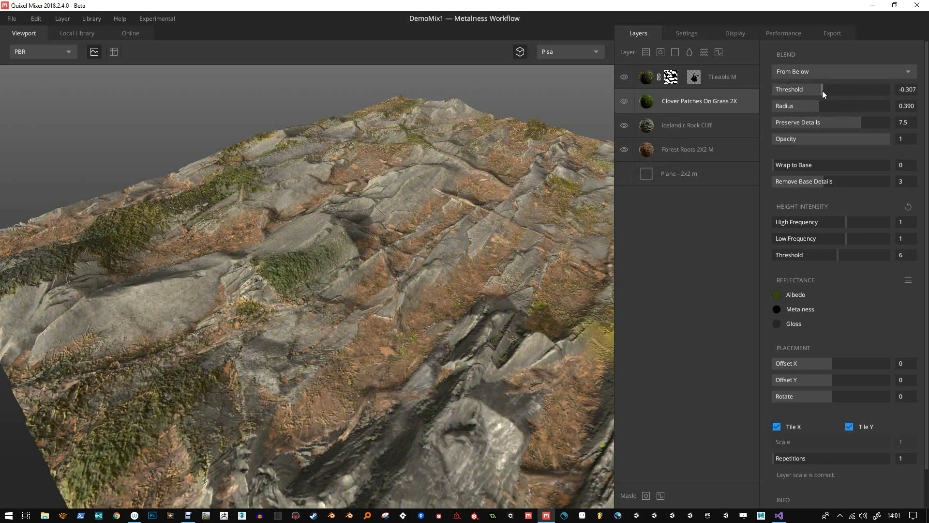
drag(822, 91, 828, 90)
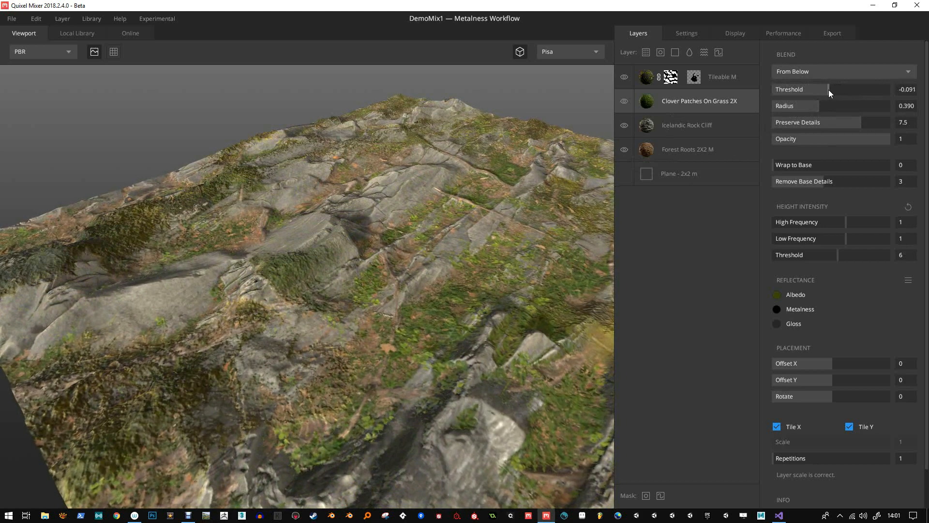
Step: Change the clover layer's albedo to a brownish yellow, hex 4A3F07, and inspect the recoloured surface
click(776, 294)
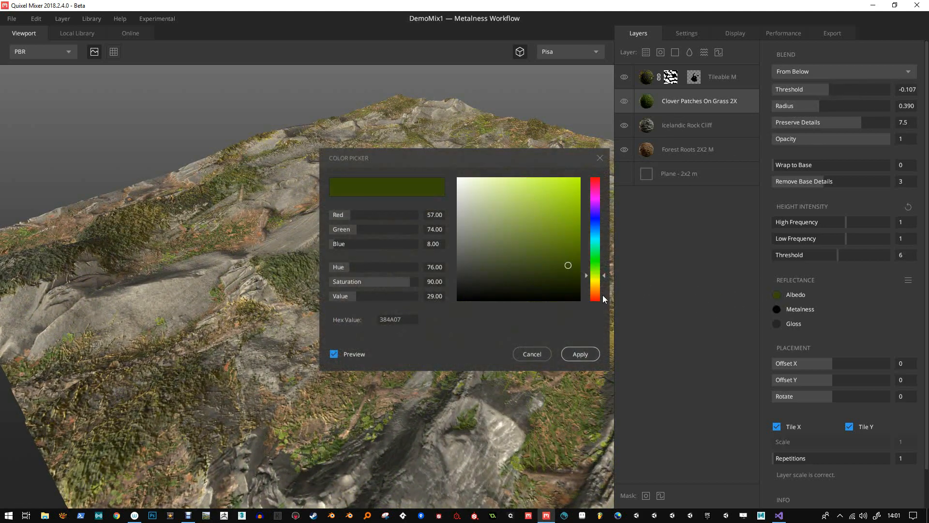
click(595, 283)
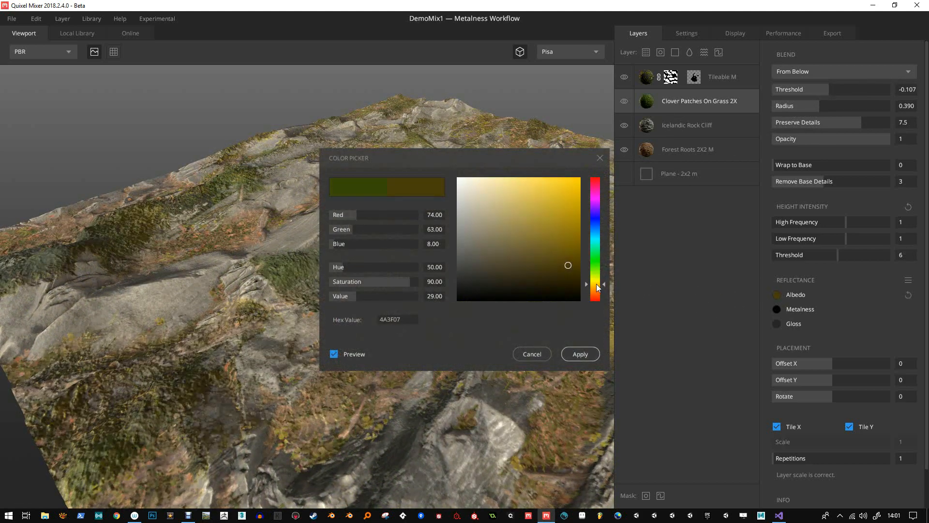
click(582, 354)
drag(532, 290, 233, 281)
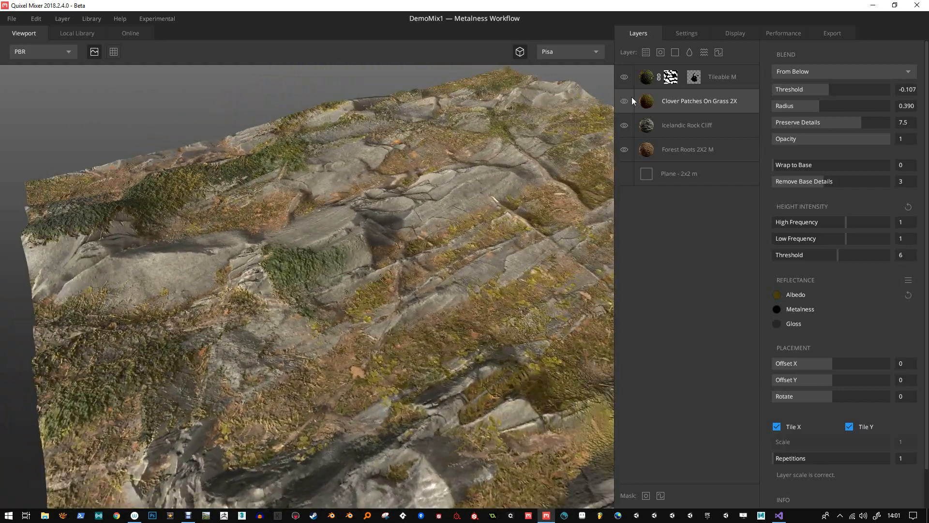
Step: Recolour the Tileable M moss layer's albedo to a lighter yellow-green
click(639, 85)
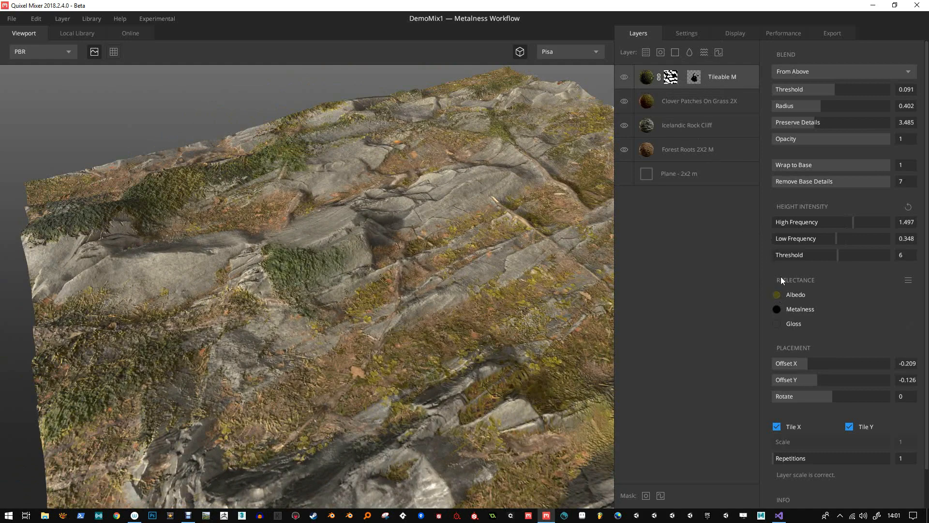
click(777, 294)
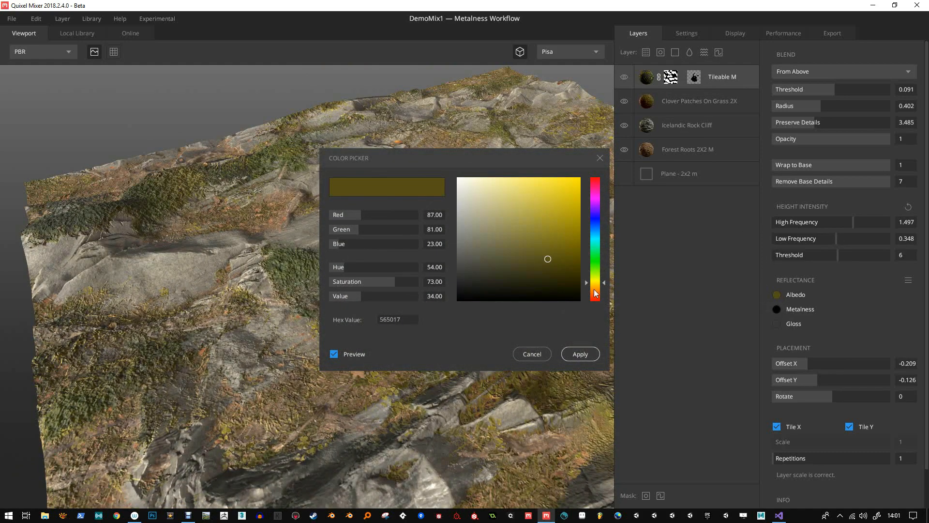
click(594, 276)
click(554, 251)
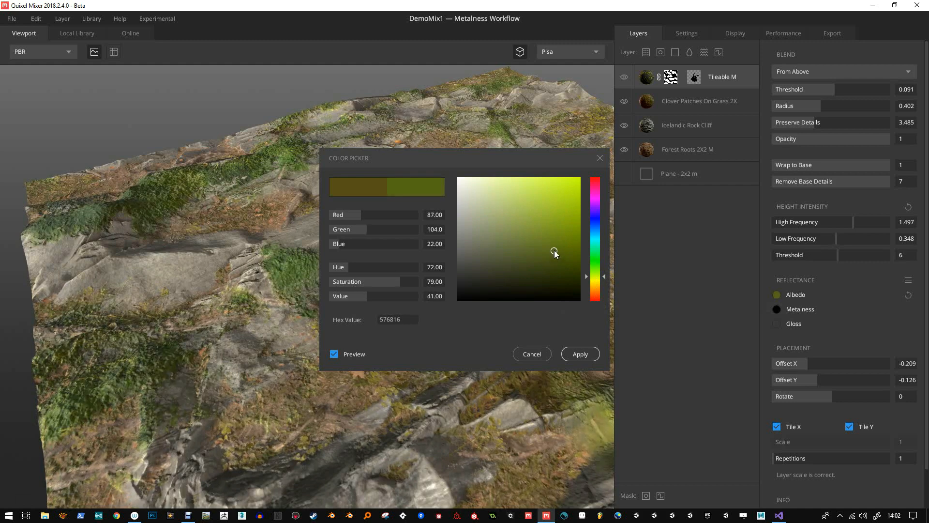
click(553, 249)
drag(553, 250, 631, 167)
click(580, 354)
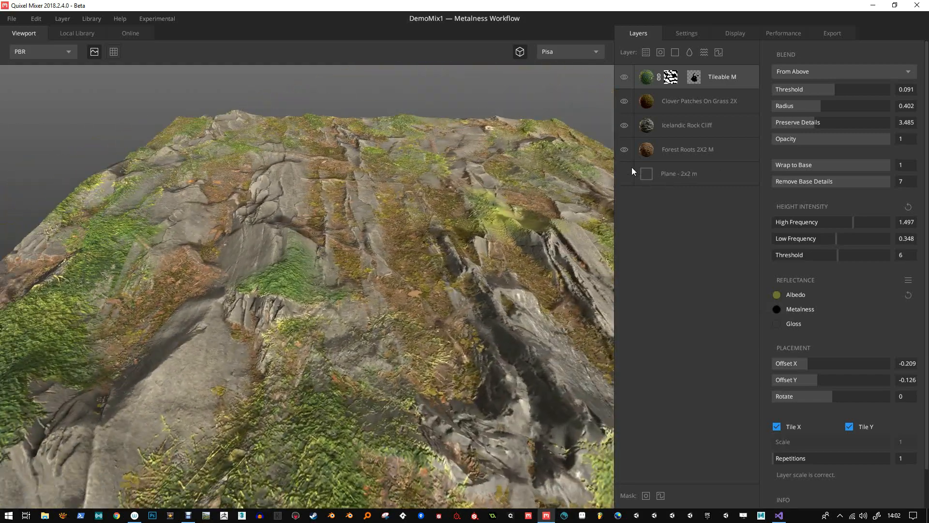
Step: Preview the mix under the Flourescent lighting environment, and switch the environment to Studio
click(584, 56)
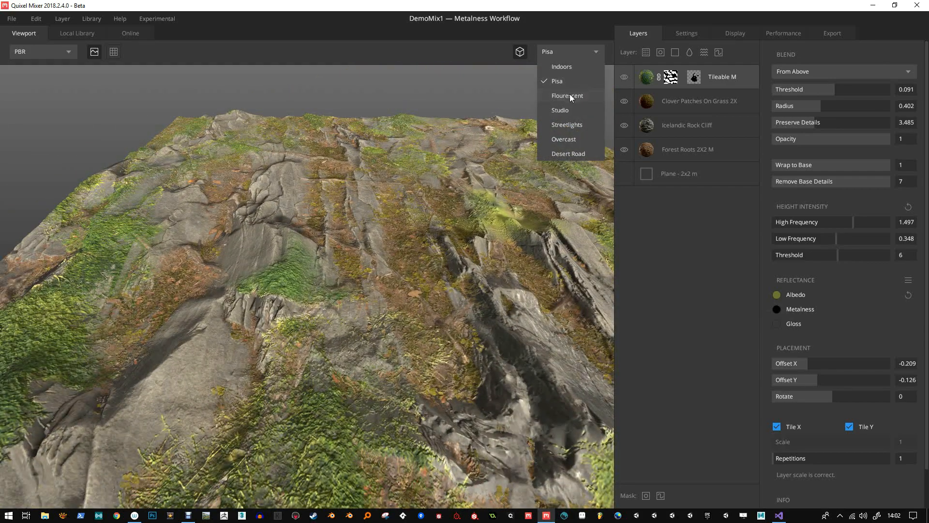
click(570, 95)
drag(570, 95, 546, 27)
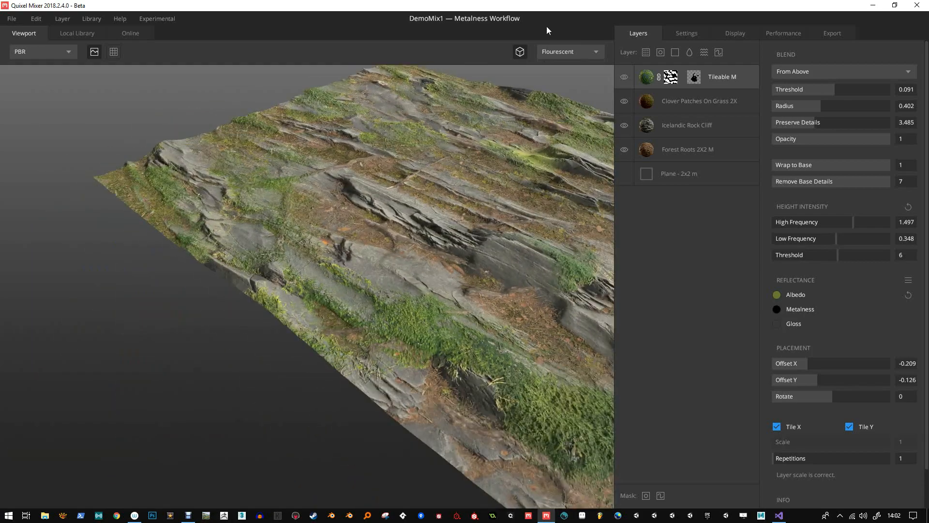
click(565, 50)
click(569, 106)
drag(540, 139, 431, 141)
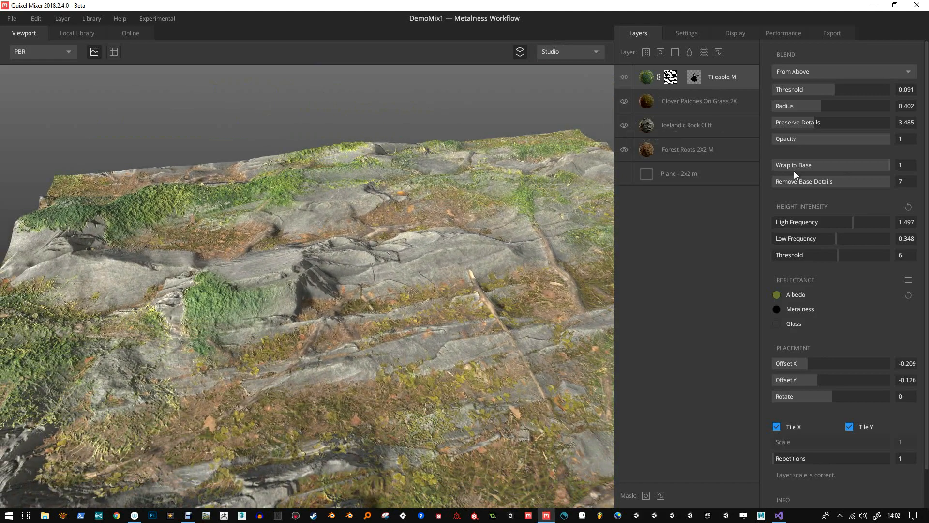
Step: Set the moss layer's height intensity to High Frequency 2.705 and Low Frequency 0.912, with Radius 0.265 and Preserve Details 2.531
mouse_move(858, 221)
mouse_down()
mouse_move(850, 240)
mouse_move(861, 239)
mouse_move(844, 239)
mouse_move(885, 225)
mouse_move(870, 226)
mouse_up()
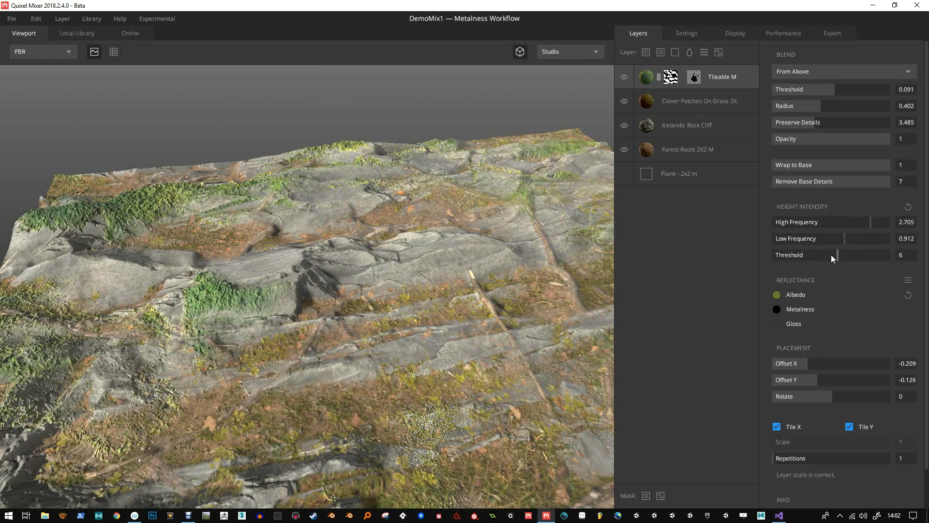
mouse_move(832, 255)
mouse_down()
mouse_move(875, 251)
mouse_move(837, 252)
mouse_up()
drag(826, 106, 803, 124)
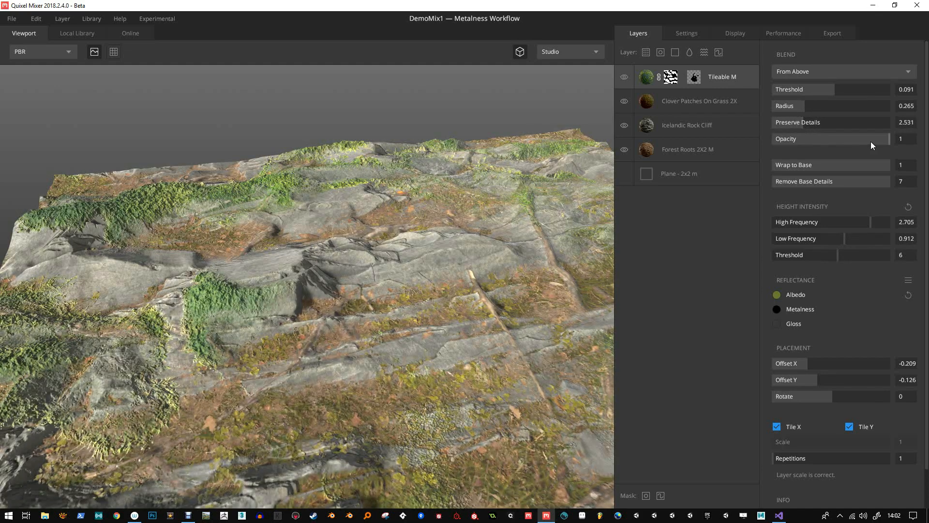
drag(870, 142, 899, 140)
drag(420, 196, 352, 183)
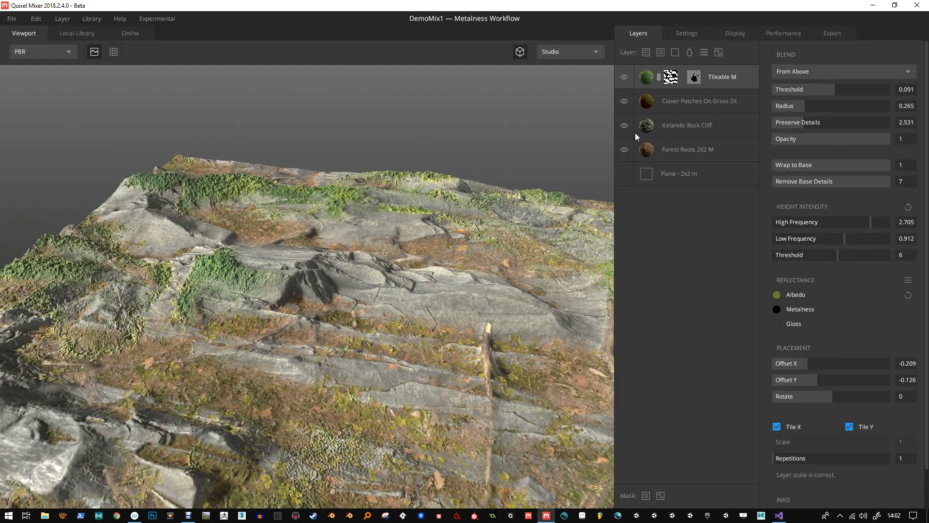
Step: Reduce the Icelandic Rock Cliff layer's High Frequency height intensity to 0.215
click(657, 133)
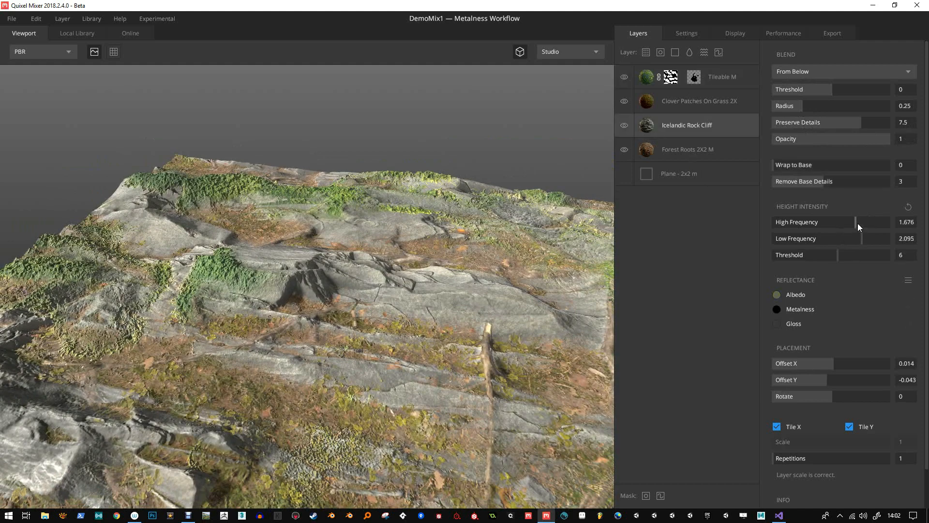
mouse_move(857, 223)
mouse_down()
mouse_move(879, 225)
mouse_move(815, 225)
mouse_move(853, 225)
mouse_up()
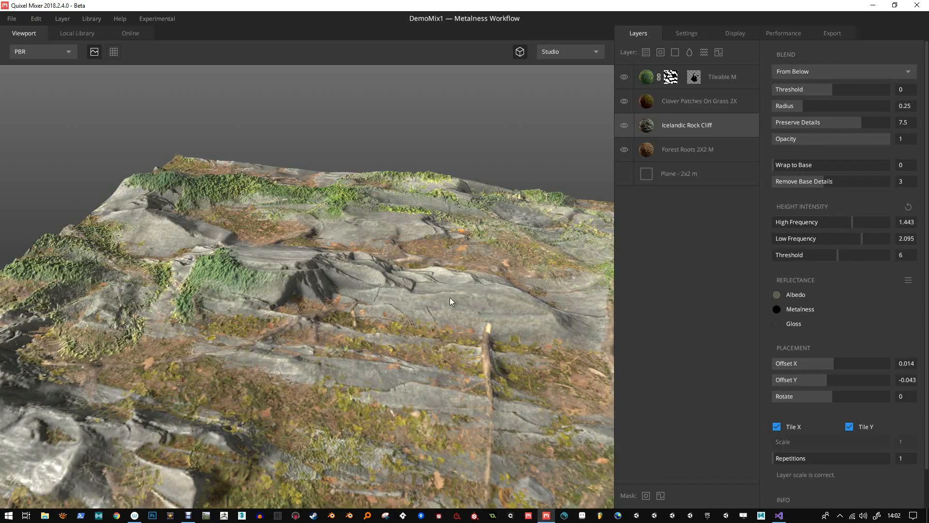
drag(449, 297, 373, 309)
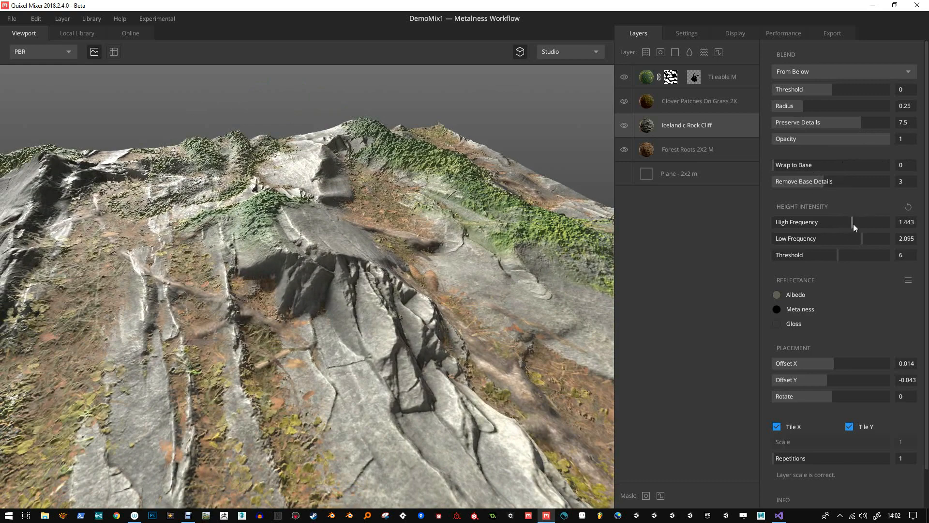
drag(852, 223, 834, 222)
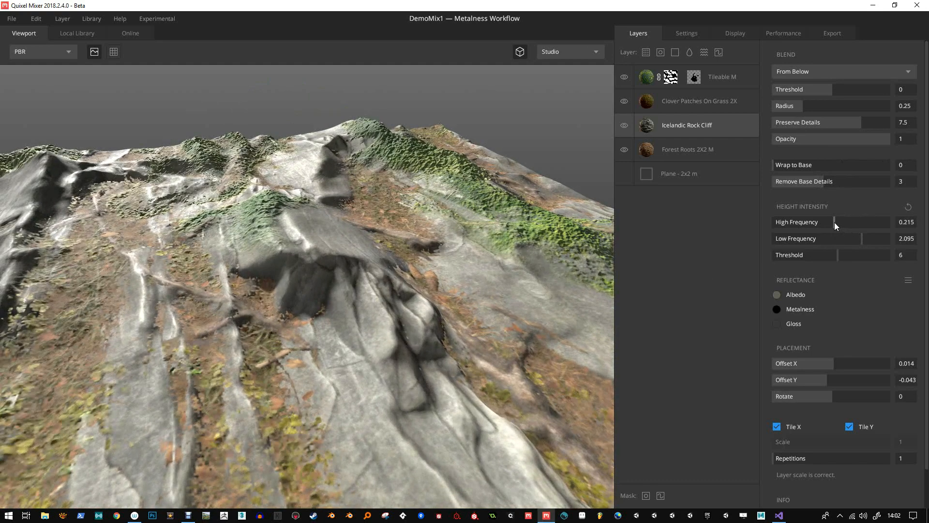
Step: Set the mix's working resolution to 4096 px
drag(433, 345, 354, 326)
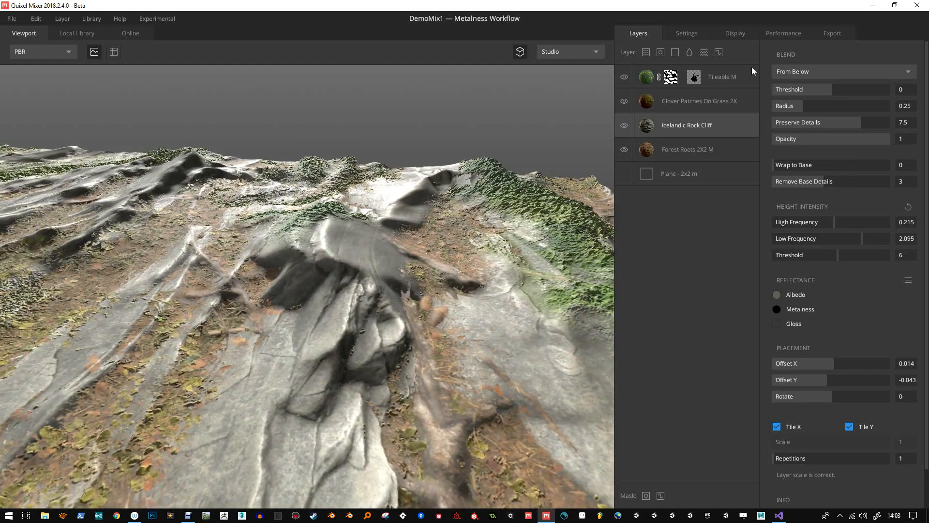
click(734, 32)
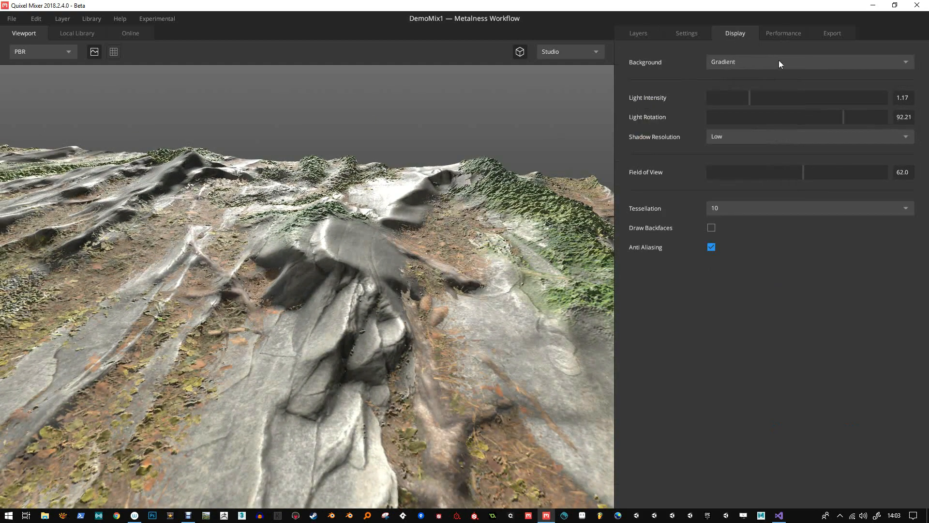
click(694, 33)
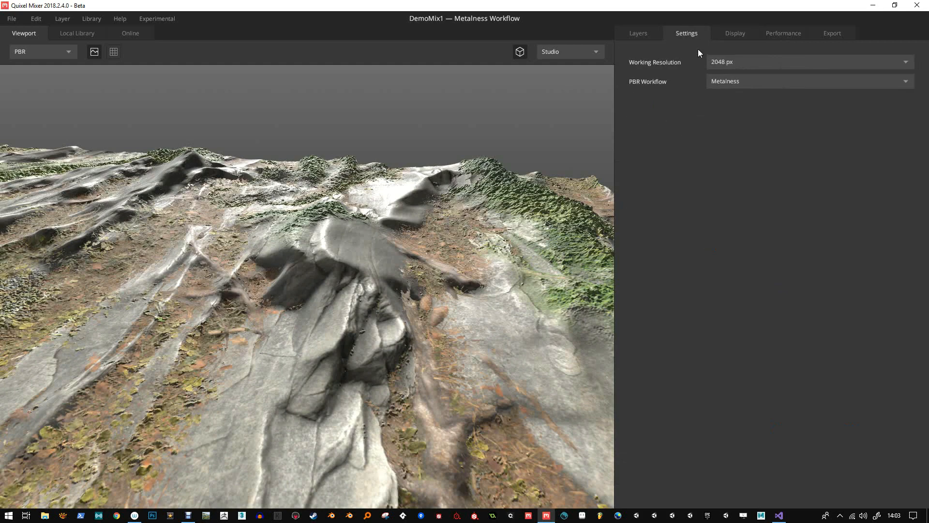
click(741, 63)
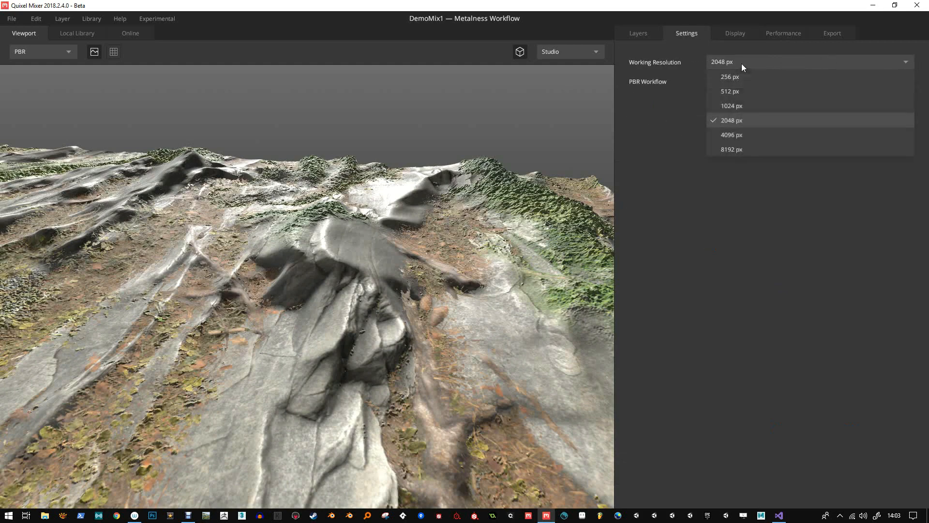
click(744, 136)
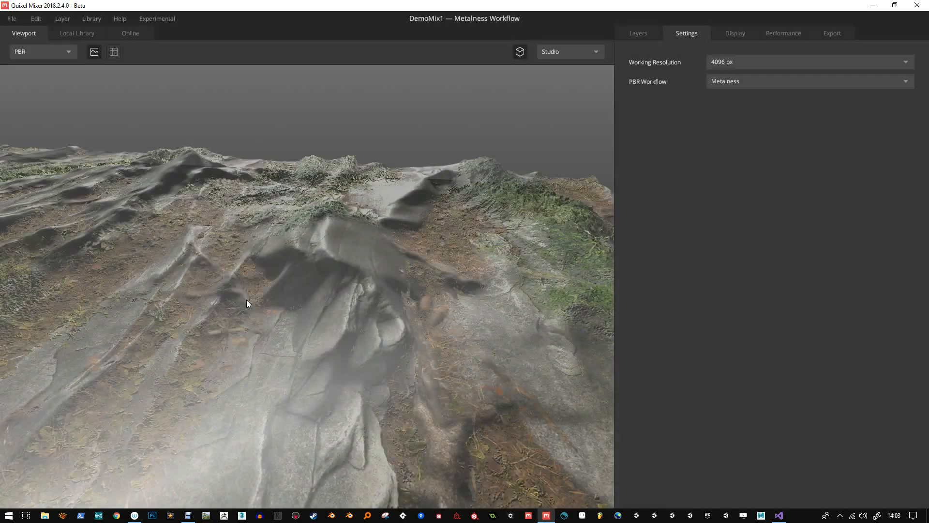
Step: Raise the Icelandic Rock Cliff layer's High Frequency height intensity to 1.311
drag(246, 300, 346, 264)
click(634, 35)
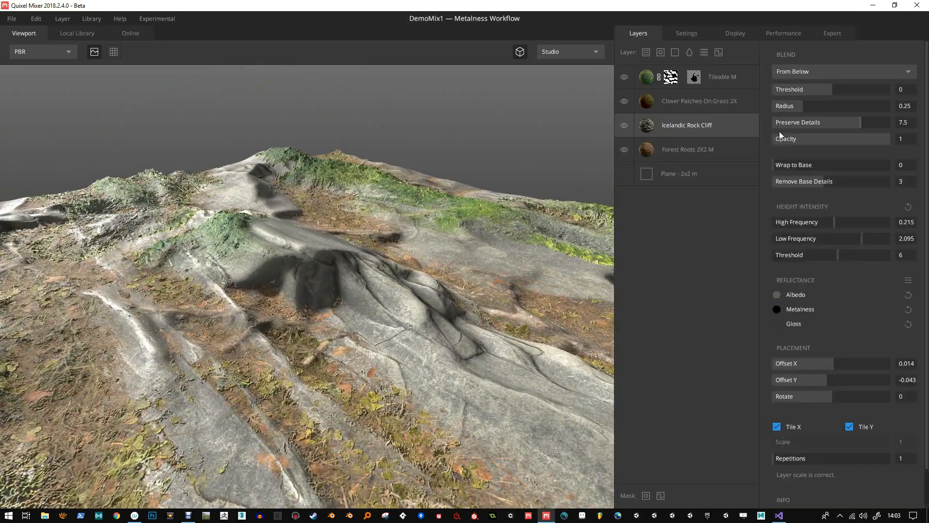
drag(835, 224, 850, 225)
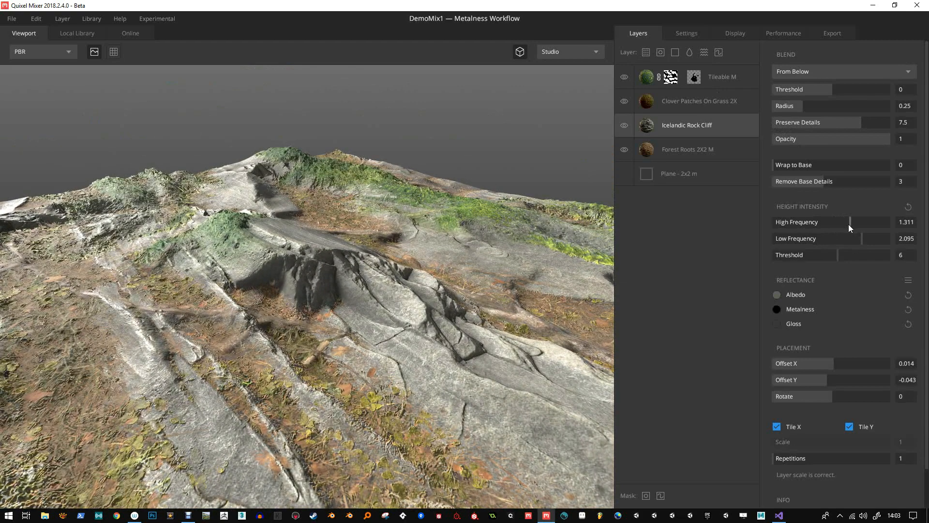
drag(310, 291, 379, 261)
Step: Switch the preview lighting environment to Streetlights and inspect the terrain surface up close
click(565, 53)
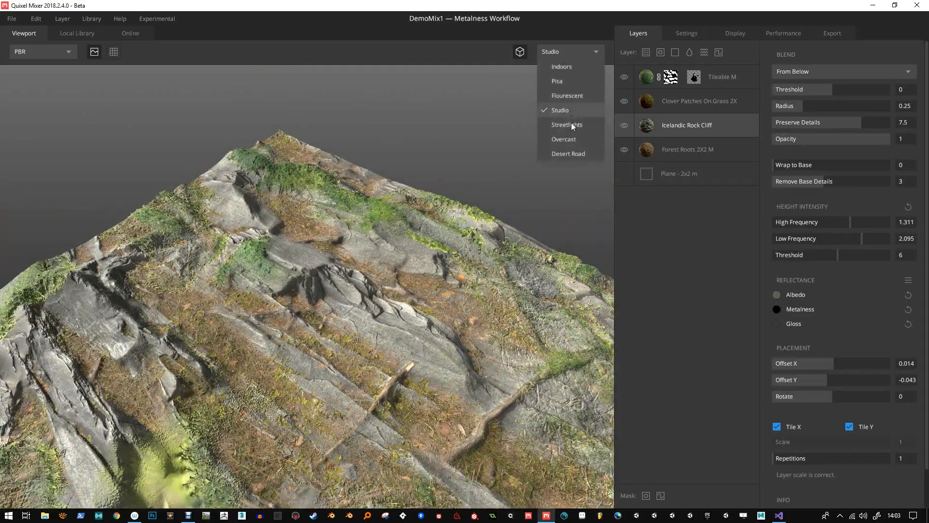
click(571, 124)
drag(505, 163, 332, 243)
scroll(310, 290, up, 3)
drag(366, 154, 355, 205)
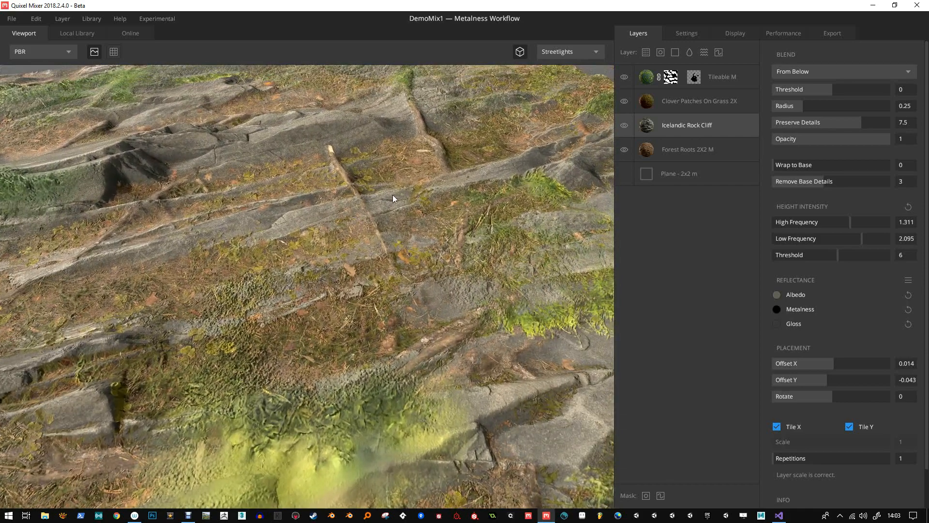
Step: Shift the Forest Roots 2X2 M layer's placement to an Offset X of 0.002
click(652, 150)
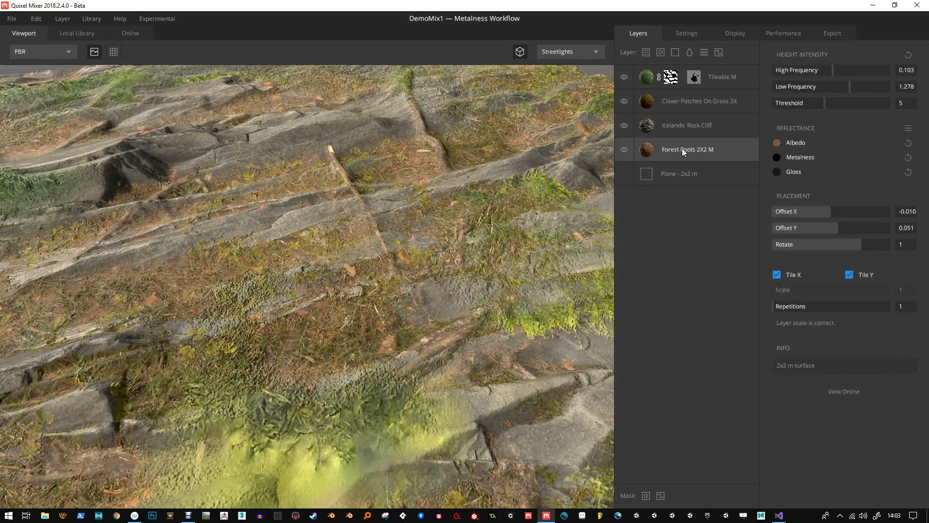
drag(495, 212, 489, 171)
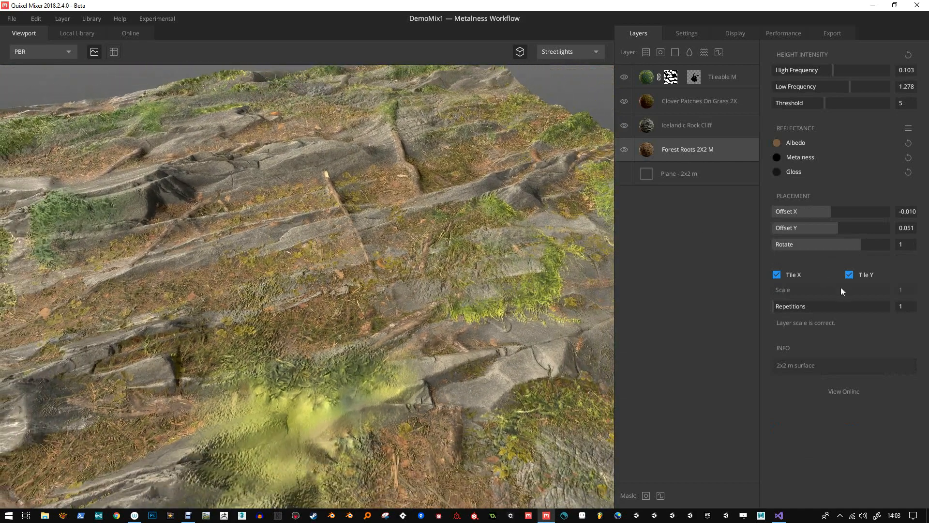
drag(830, 212, 832, 212)
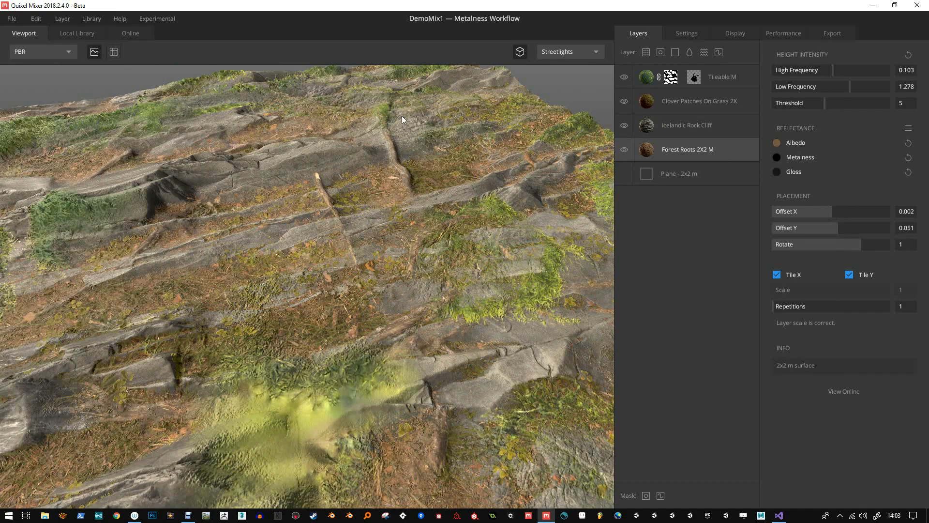
drag(401, 116, 396, 224)
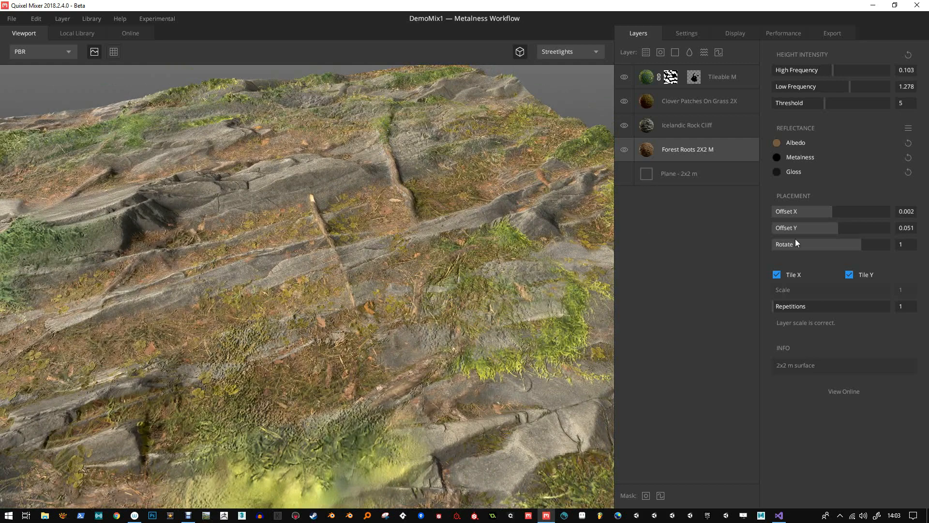
Step: Set the Forest Roots layer's height intensity to High Frequency -0.149 and Low Frequency 1.377
drag(847, 88, 854, 87)
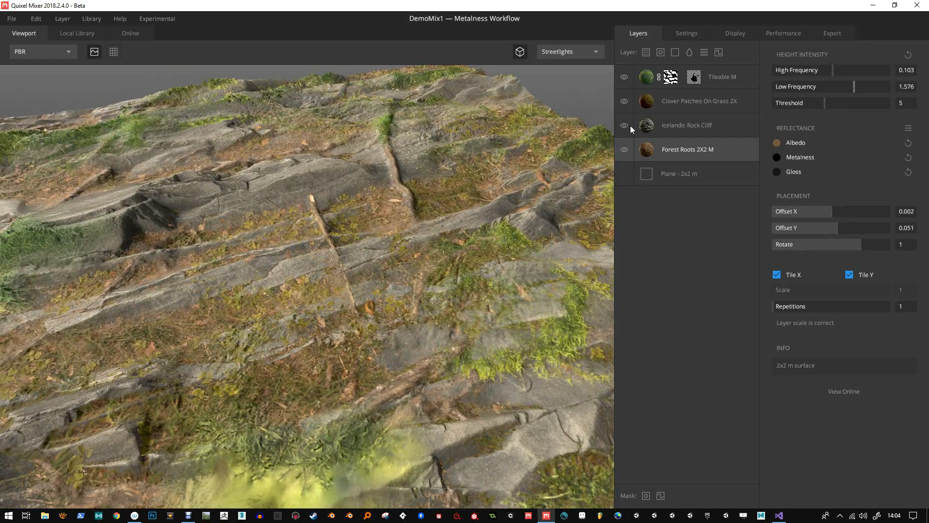
drag(532, 145, 361, 152)
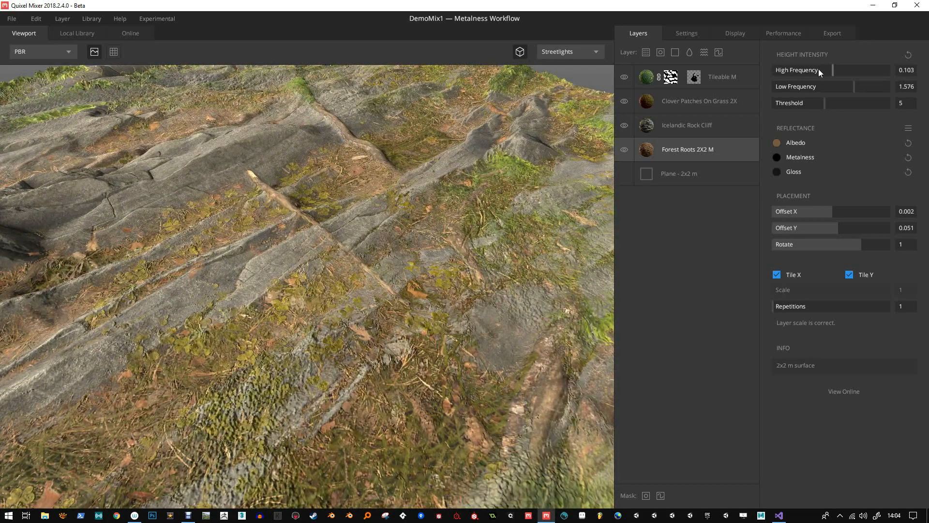
drag(813, 70, 827, 108)
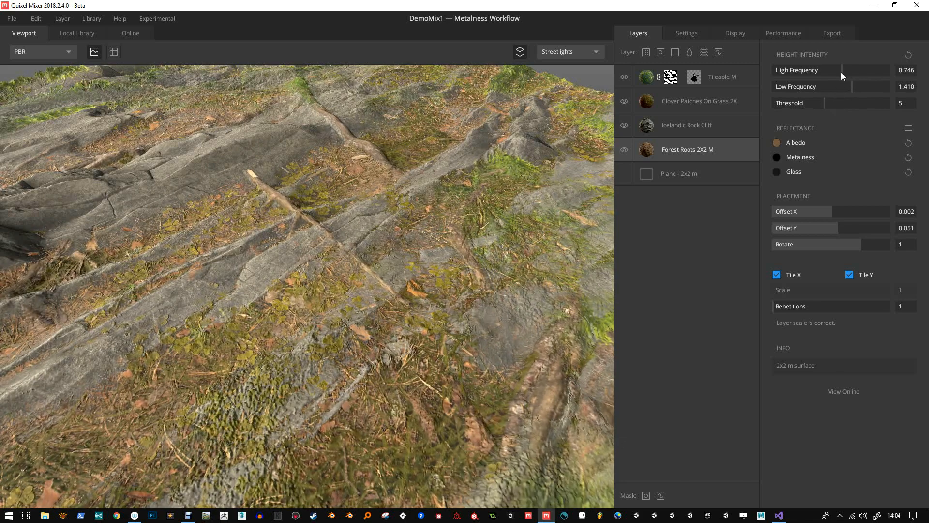
drag(833, 70, 852, 88)
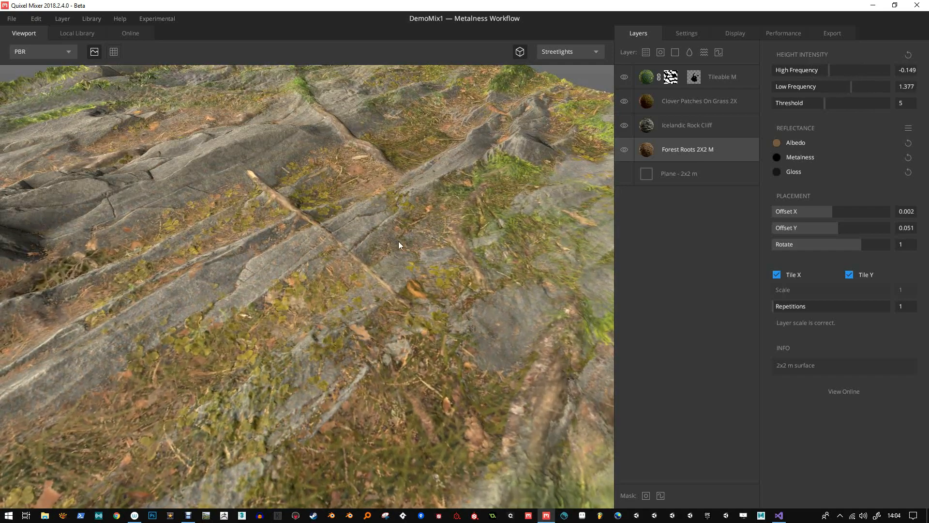
drag(399, 241, 355, 320)
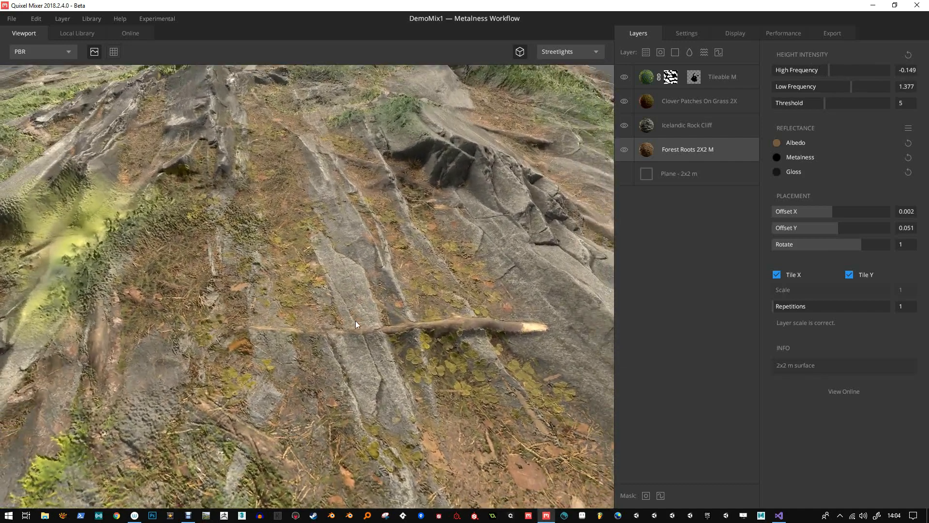
drag(421, 357, 337, 319)
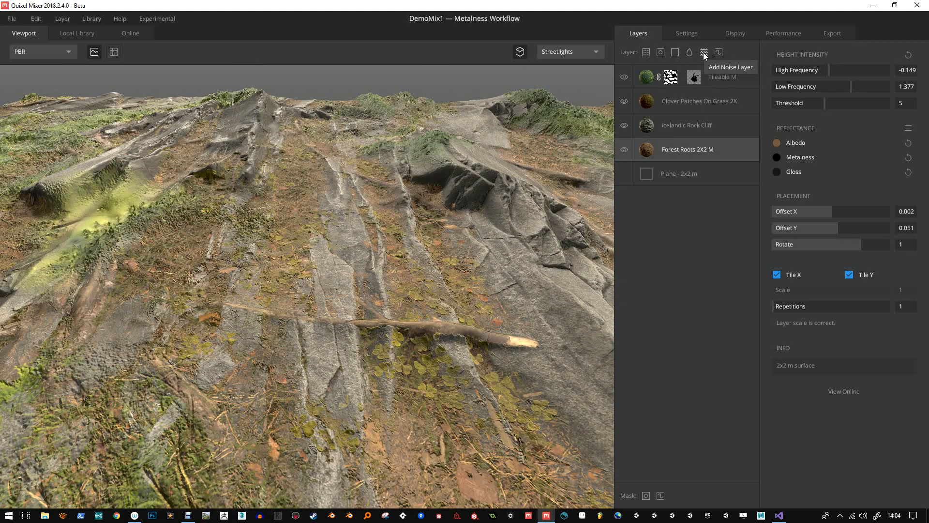
Step: Add a paint layer above Forest Roots 2X2 M and paint a test stroke in its Displacement channel
click(718, 53)
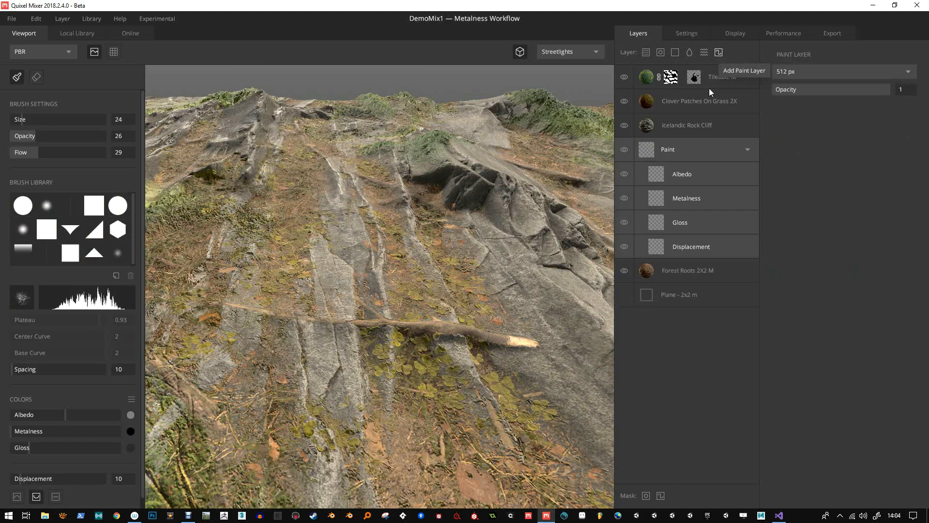
click(658, 248)
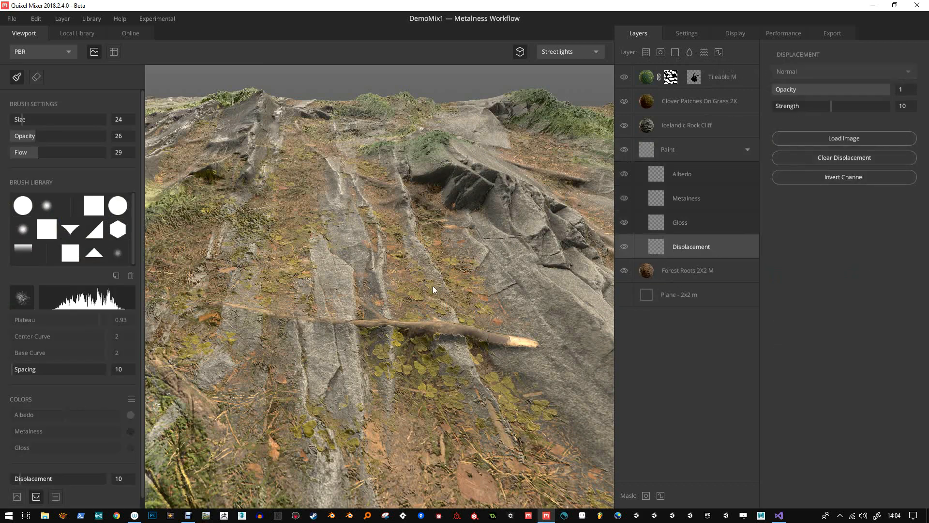
mouse_move(315, 368)
mouse_down()
mouse_move(345, 328)
mouse_move(274, 326)
mouse_move(344, 327)
mouse_move(276, 327)
mouse_move(330, 322)
mouse_up()
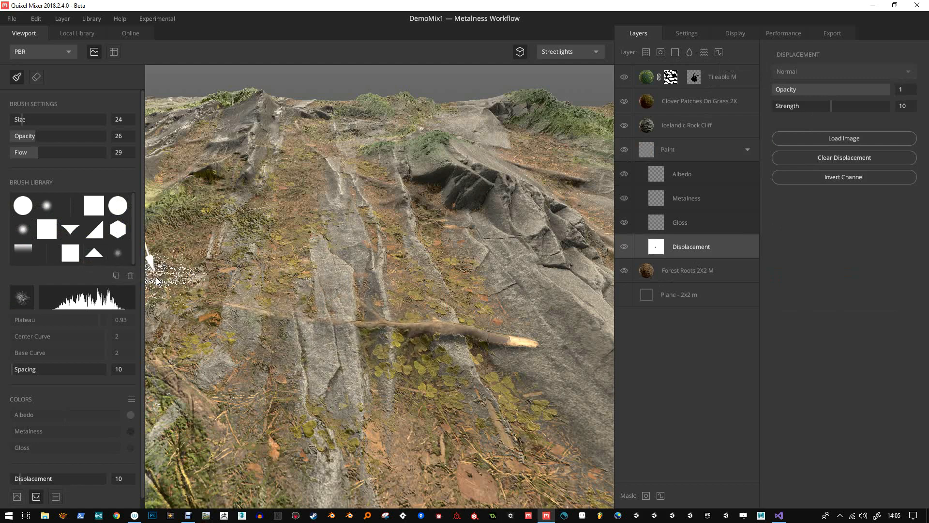
Step: Raise the height along the fallen stick using a soft round brush of size 6.219 and displacement 45.4
click(47, 205)
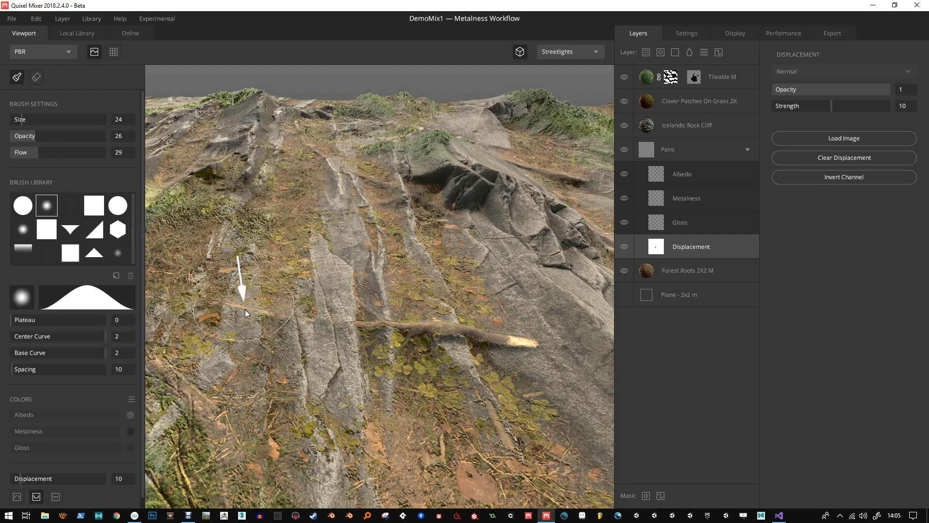
drag(55, 122, 12, 119)
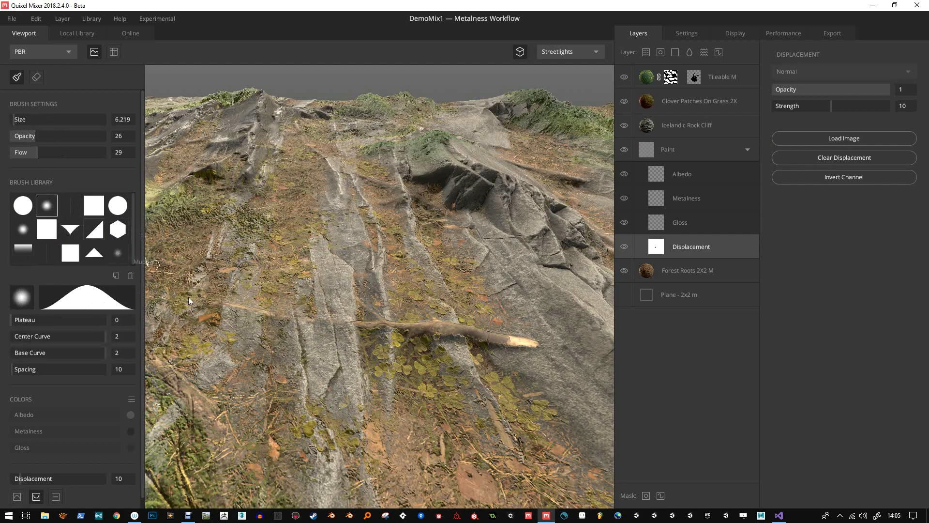
click(78, 478)
click(18, 496)
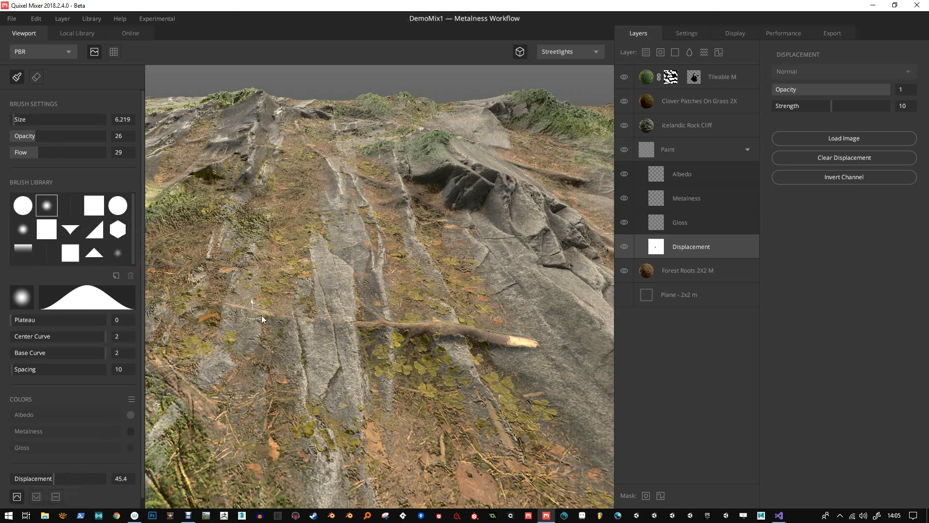
mouse_move(277, 323)
mouse_down()
mouse_move(417, 327)
mouse_move(489, 342)
mouse_up()
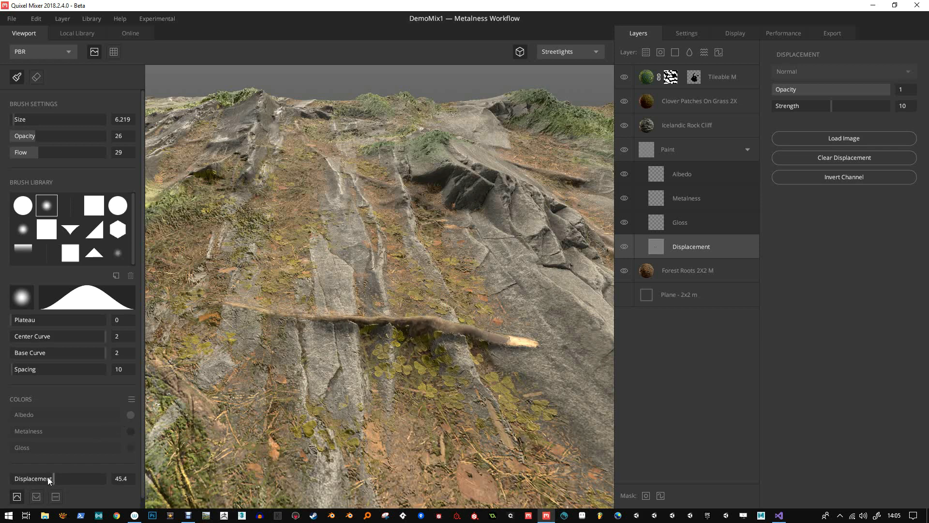
Step: Lower the height alongside the stick and the neighbouring root with the soft brush at size 3 and displacement 45.9
click(40, 492)
drag(34, 480, 23, 480)
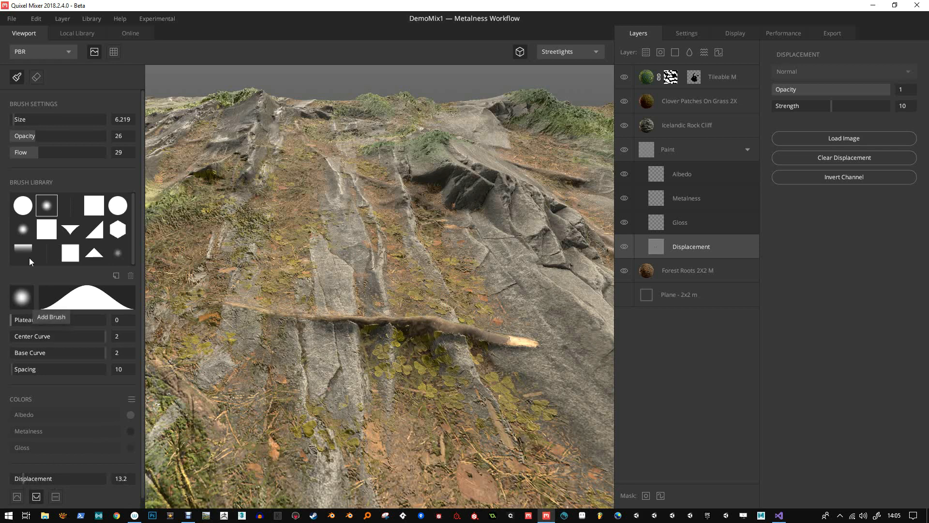
click(12, 121)
drag(12, 121, 9, 121)
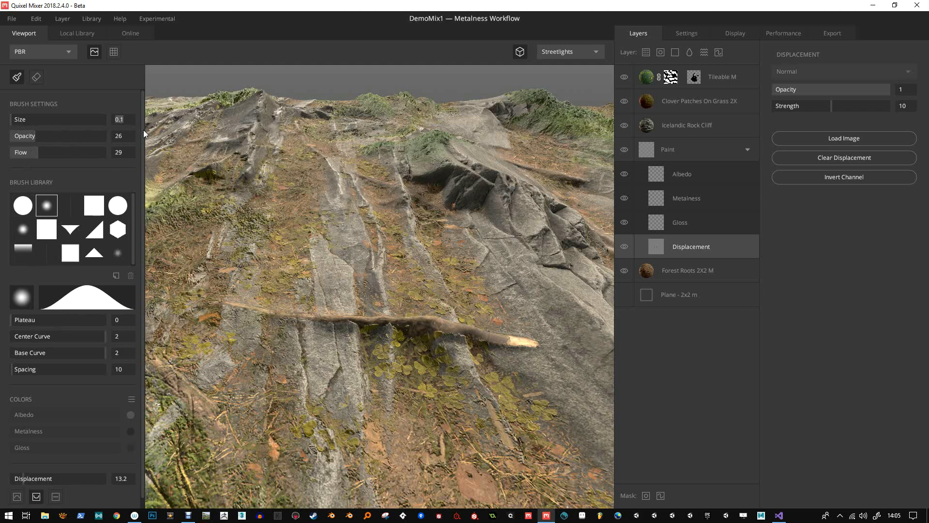
text(1)
click(54, 481)
text(3)
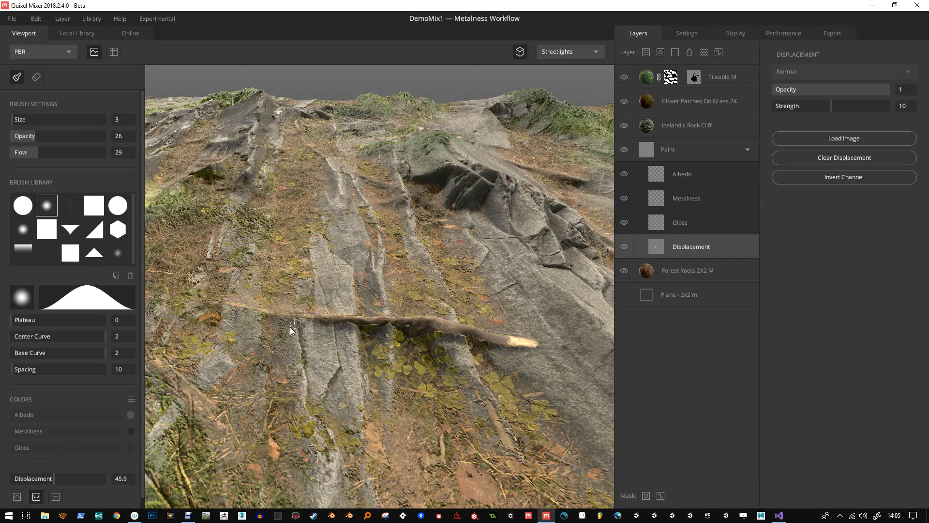
alt+drag(312, 286, 362, 264)
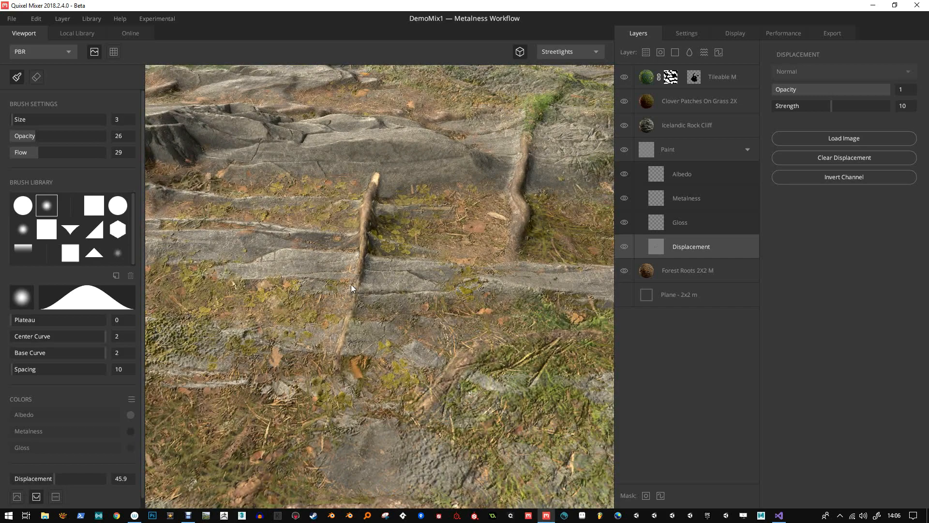
alt+drag(377, 320, 257, 236)
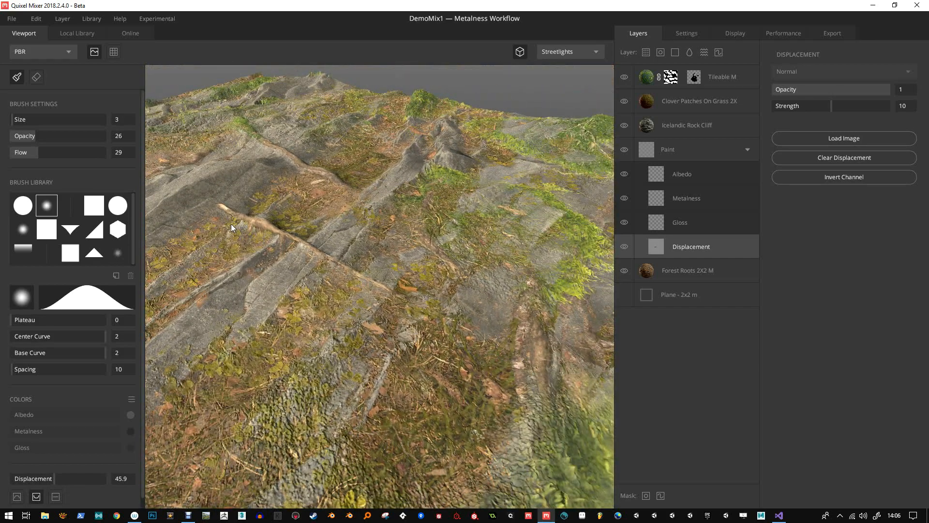
alt+drag(372, 225, 459, 135)
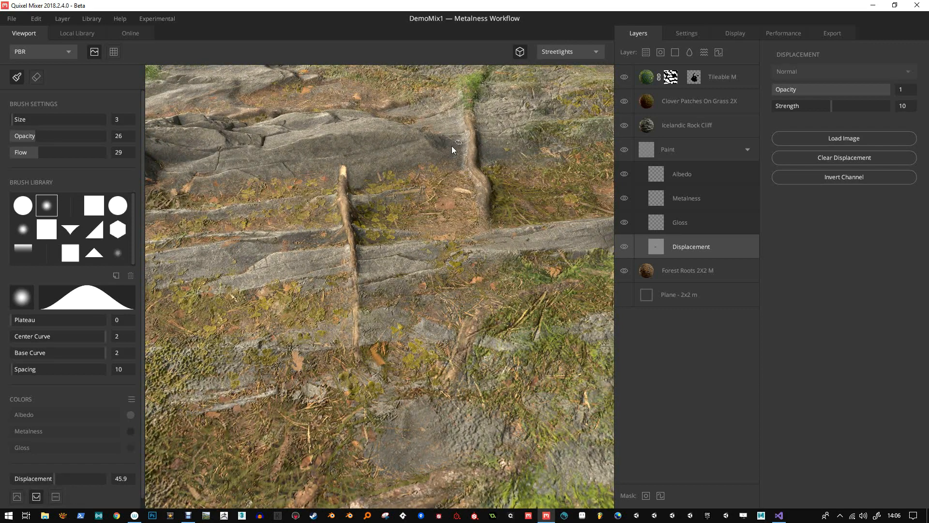
alt+drag(527, 181, 215, 236)
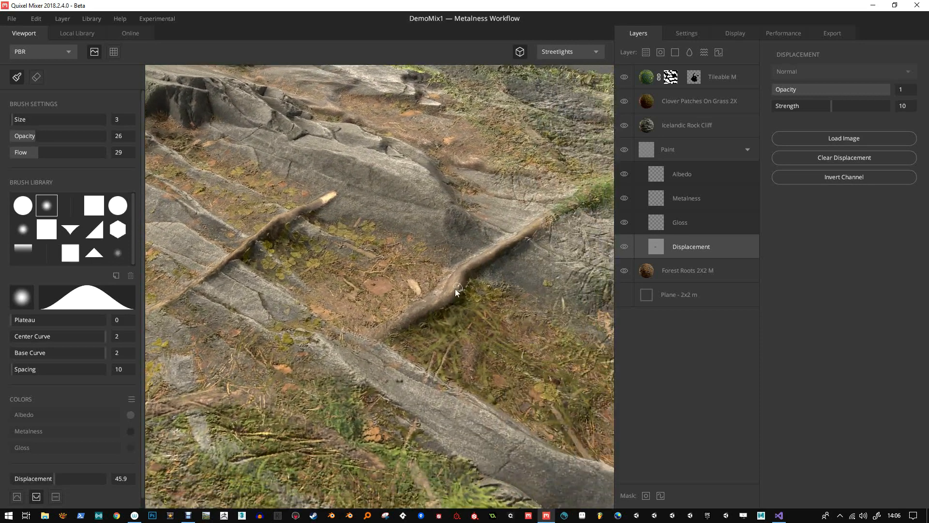
mouse_move(456, 287)
mouse_down()
mouse_move(531, 248)
mouse_move(506, 289)
mouse_move(435, 282)
mouse_move(422, 293)
mouse_move(409, 228)
mouse_move(353, 256)
mouse_move(303, 260)
mouse_up()
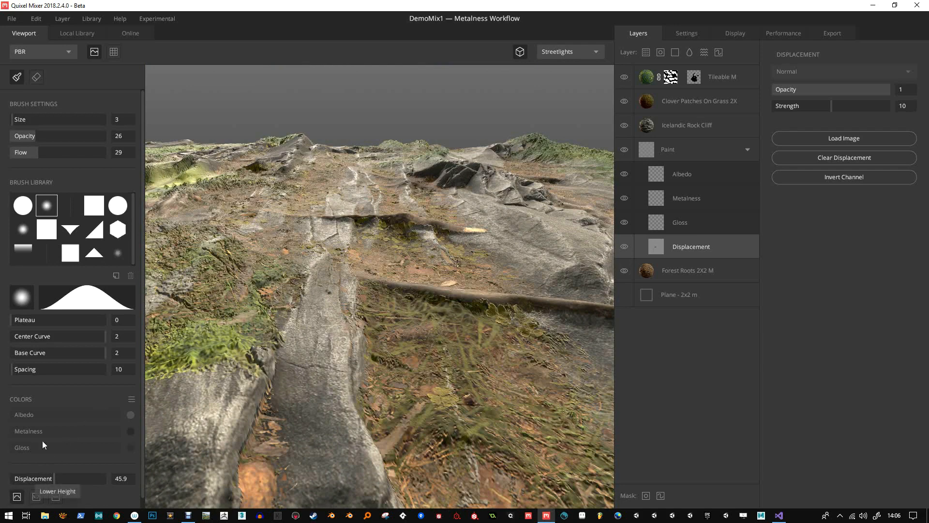
Step: Raise the height of the foreground root ridge on the Displacement channel using the soft brush at size 14.37
click(17, 496)
drag(17, 121, 56, 133)
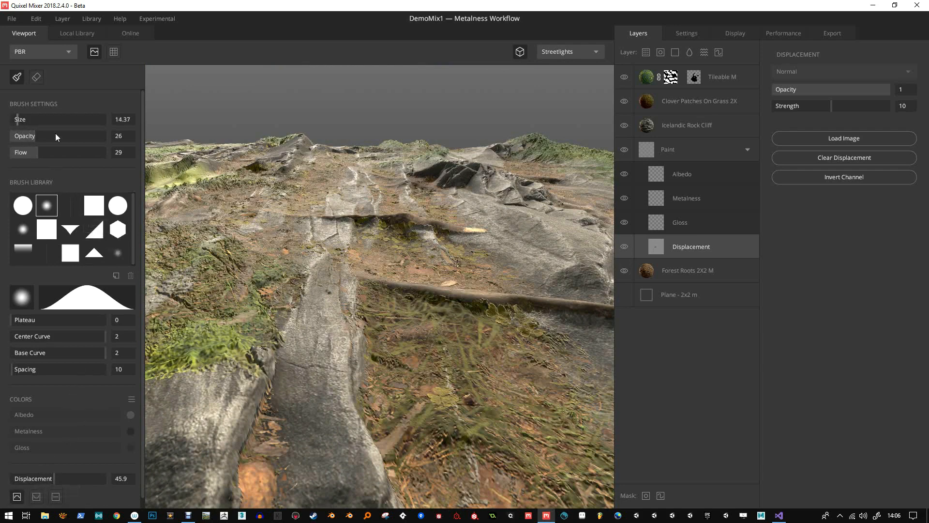
mouse_move(324, 408)
mouse_down()
mouse_move(325, 320)
mouse_move(416, 401)
mouse_move(457, 377)
mouse_move(451, 327)
mouse_up()
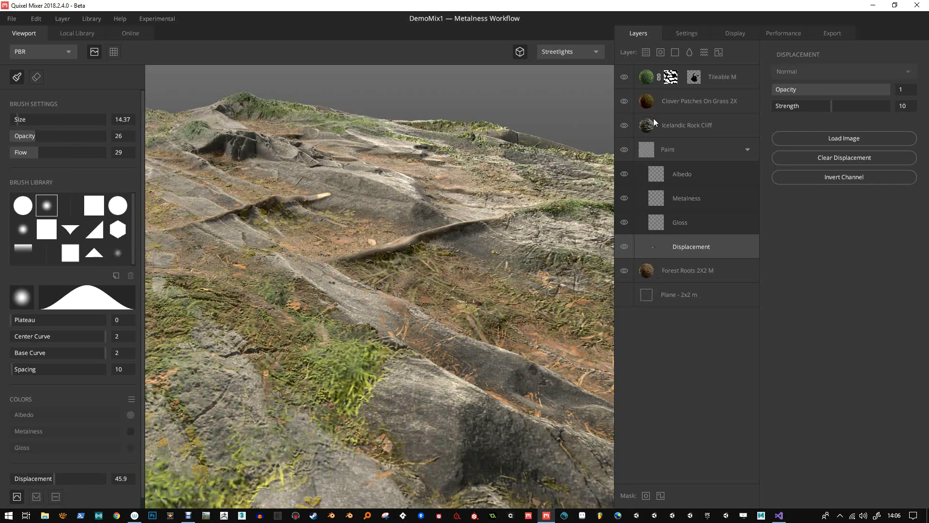
Step: Set the Forest Roots 2X2 M layer's High Frequency height intensity to 0.215
alt+drag(490, 228, 510, 312)
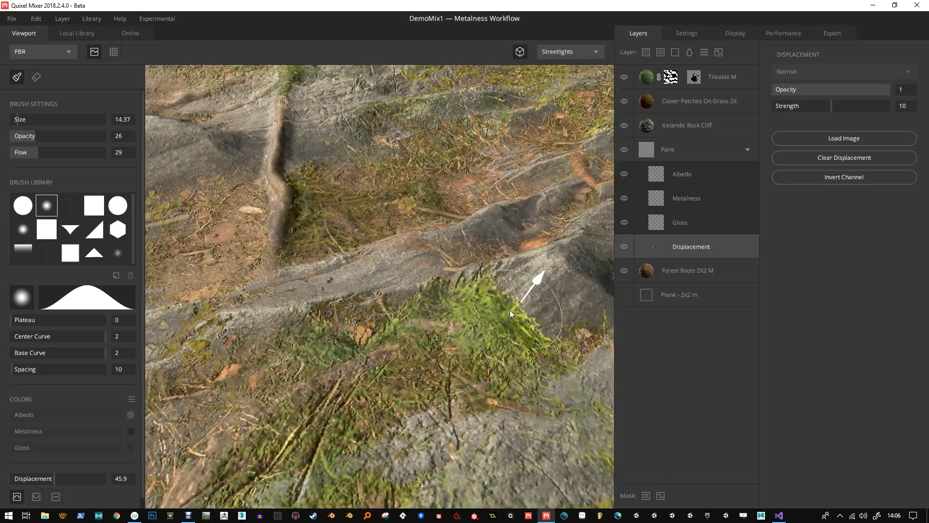
click(649, 271)
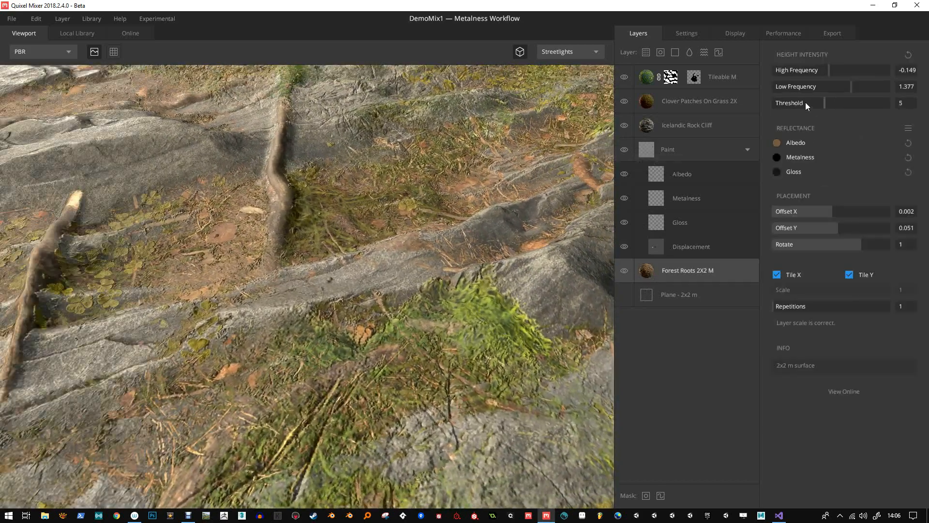
mouse_move(828, 68)
mouse_down()
mouse_move(820, 69)
mouse_move(834, 69)
mouse_up()
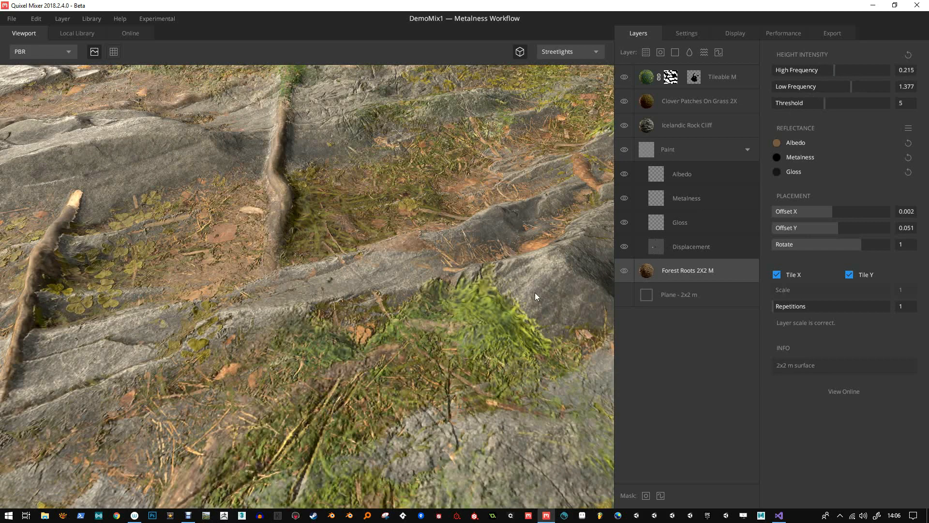
Step: Set the Icelandic Rock Cliff layer's blend Threshold to 0.033 and Radius to 0.149
click(650, 127)
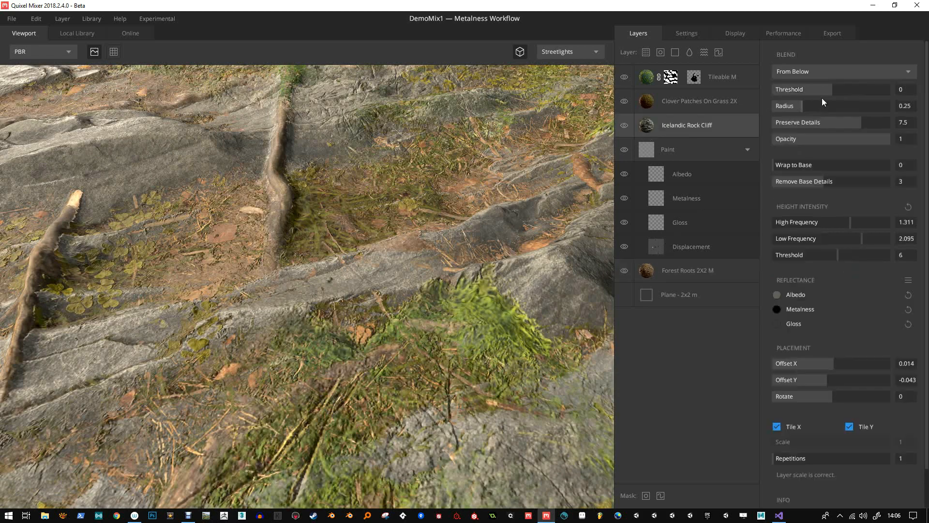
drag(483, 217, 349, 283)
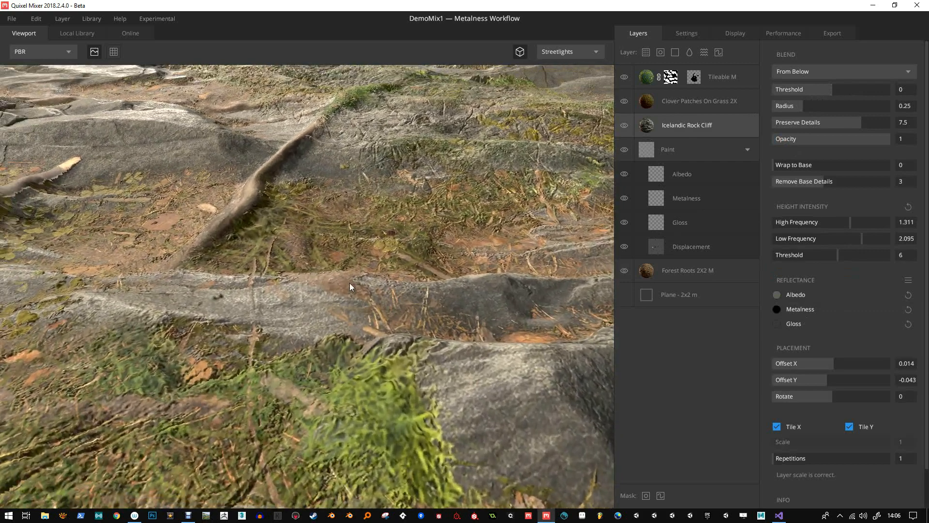
drag(830, 91, 791, 106)
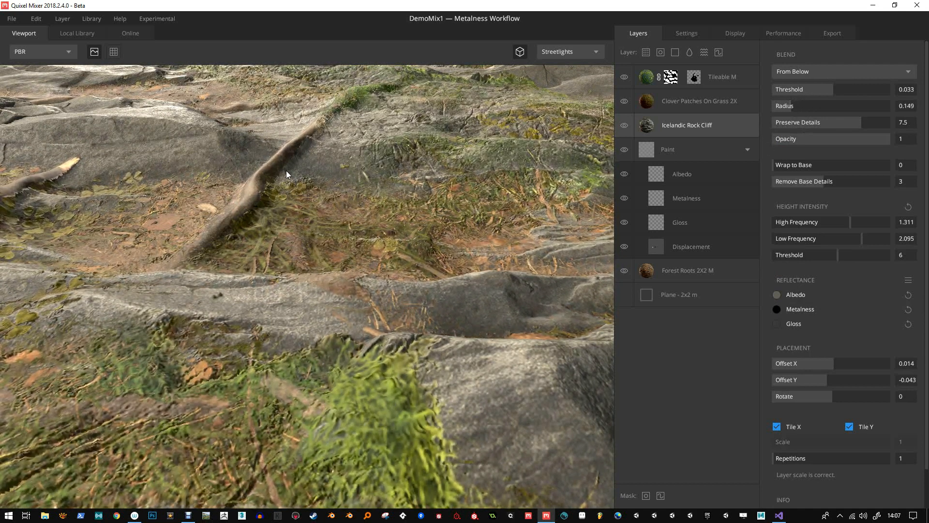
Step: Preview the tiling of the mix across the ground, and return to the single-tile view
drag(275, 209, 129, 85)
key(t)
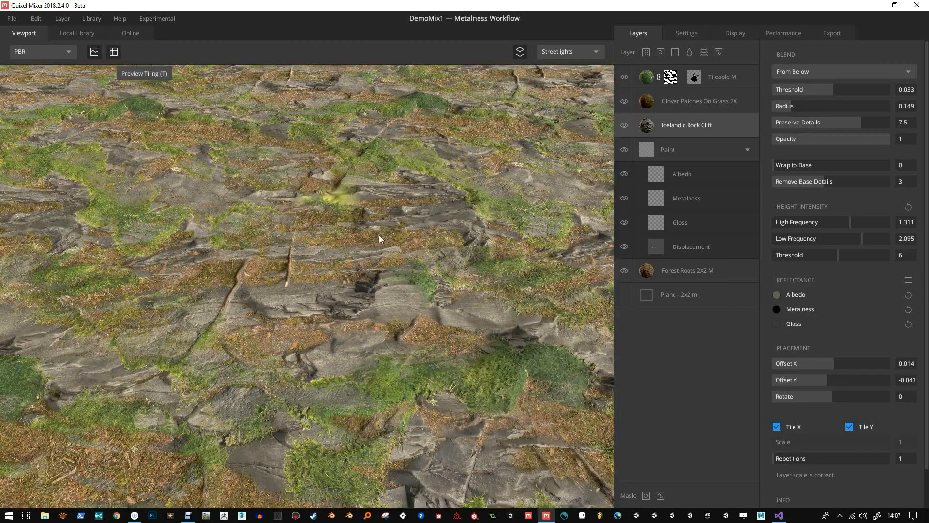
drag(318, 235, 242, 125)
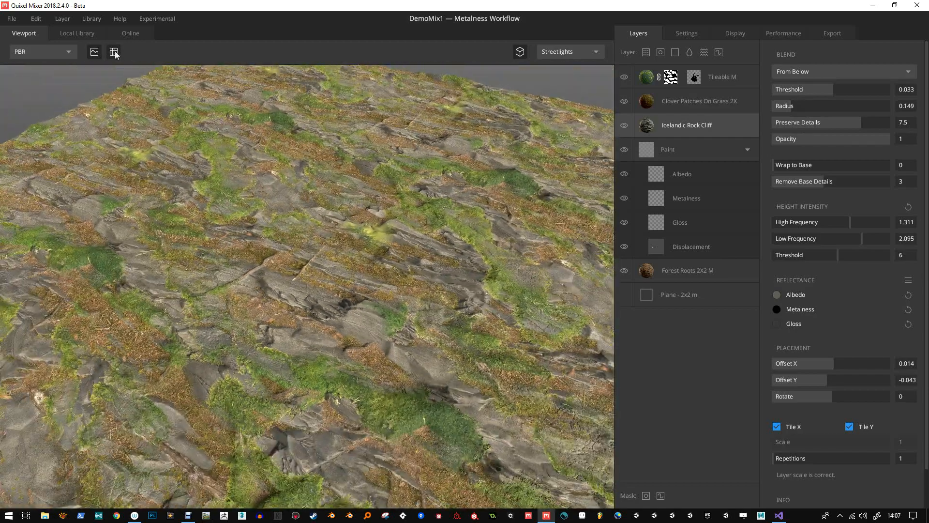
key(t)
drag(350, 242, 376, 257)
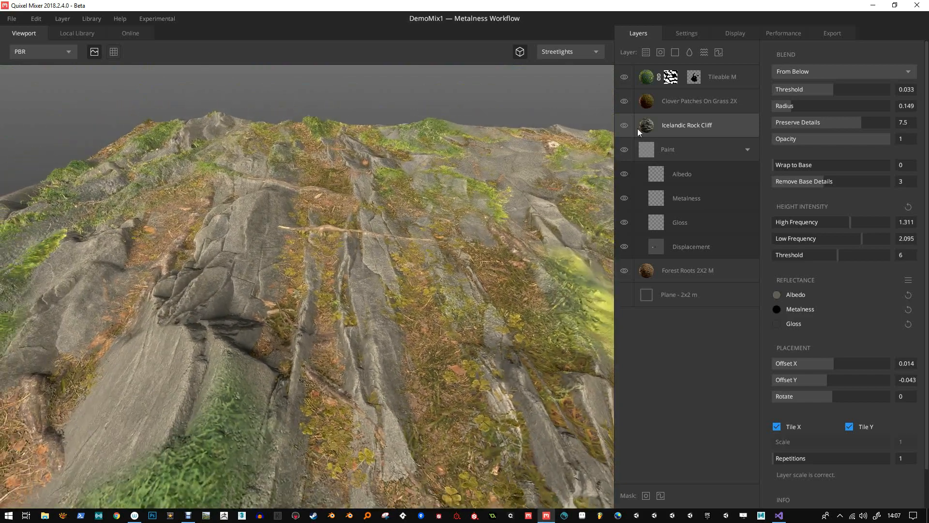
Step: Add a 4096 px paint mask to Icelandic Rock Cliff and hide some rock with the black MuddyConcrete brush at size 14.37
click(659, 495)
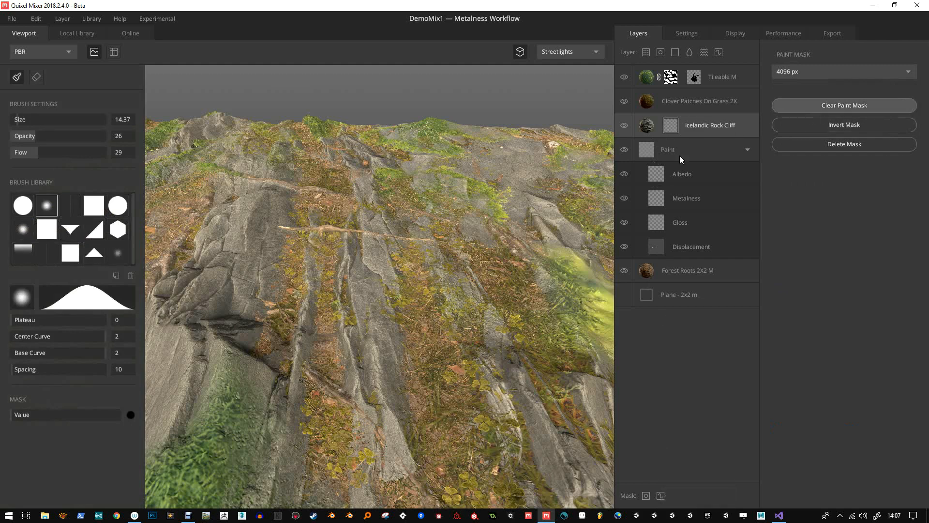
click(116, 253)
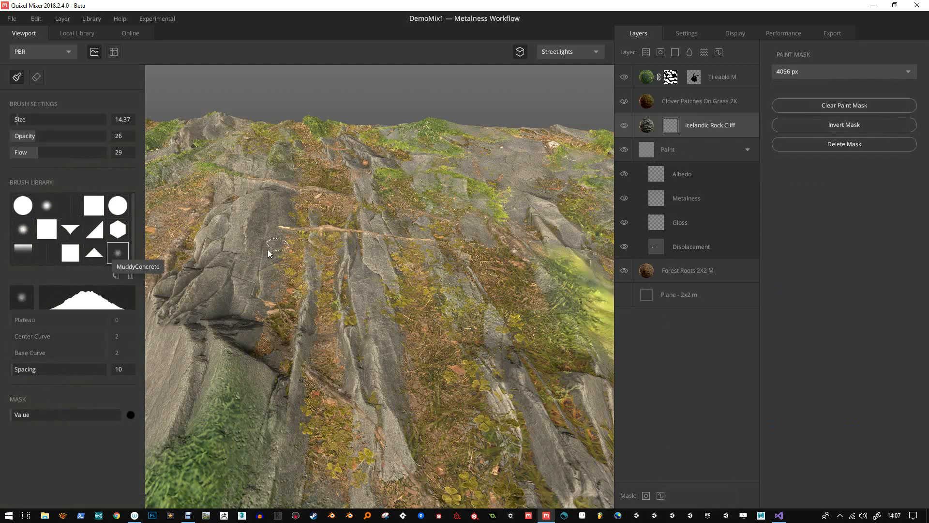
alt+drag(276, 251, 281, 252)
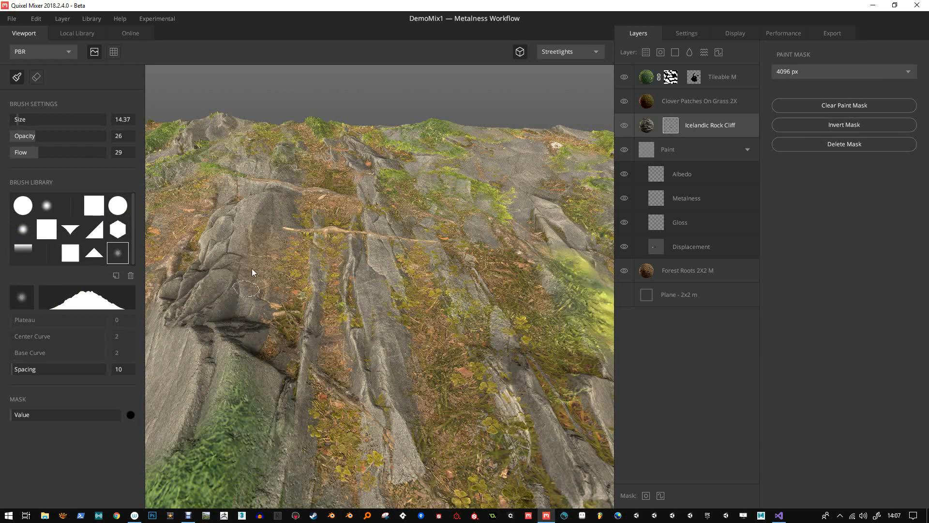
mouse_move(251, 272)
mouse_down()
mouse_move(284, 268)
mouse_move(287, 277)
mouse_up()
Step: Hide more of the rock on the mask with the MuddyConcrete brush at size 29.67, opacity 52 and flow 54
click(62, 151)
click(59, 136)
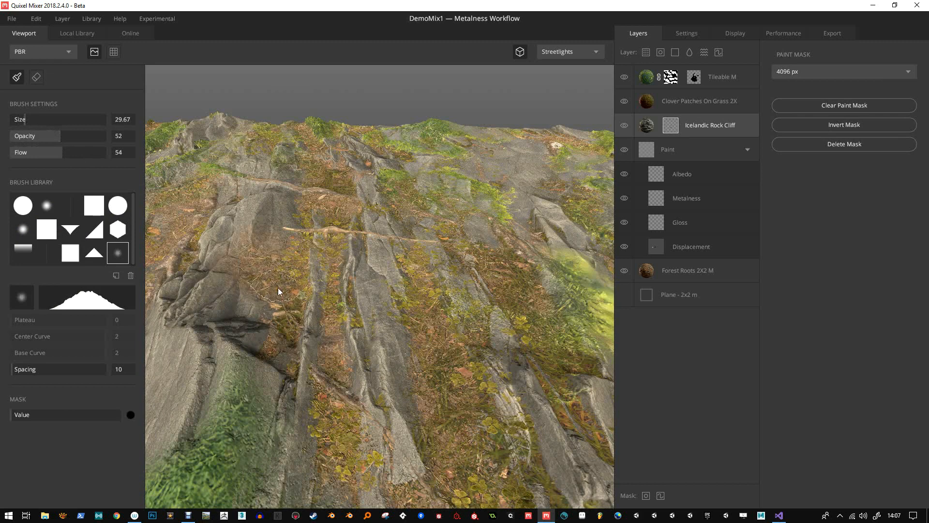
scroll(266, 279, up, 5)
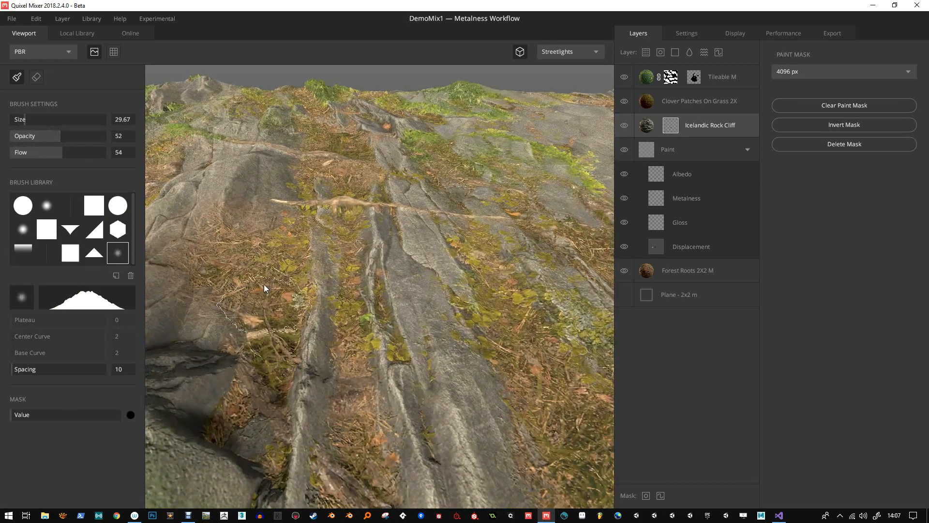
scroll(353, 303, down, 2)
mouse_move(350, 297)
alt+mouse_down()
mouse_move(270, 310)
mouse_move(295, 339)
mouse_move(318, 316)
mouse_move(309, 297)
mouse_move(307, 326)
alt+mouse_up()
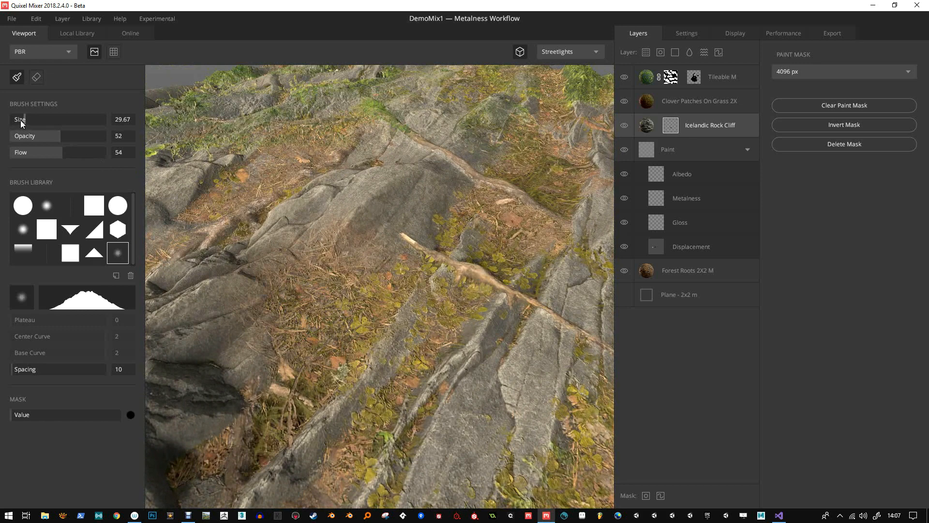
Step: Refine the rock edges around the cleared patch at brush size 12.33, alternating black and white mask values
drag(20, 120, 16, 121)
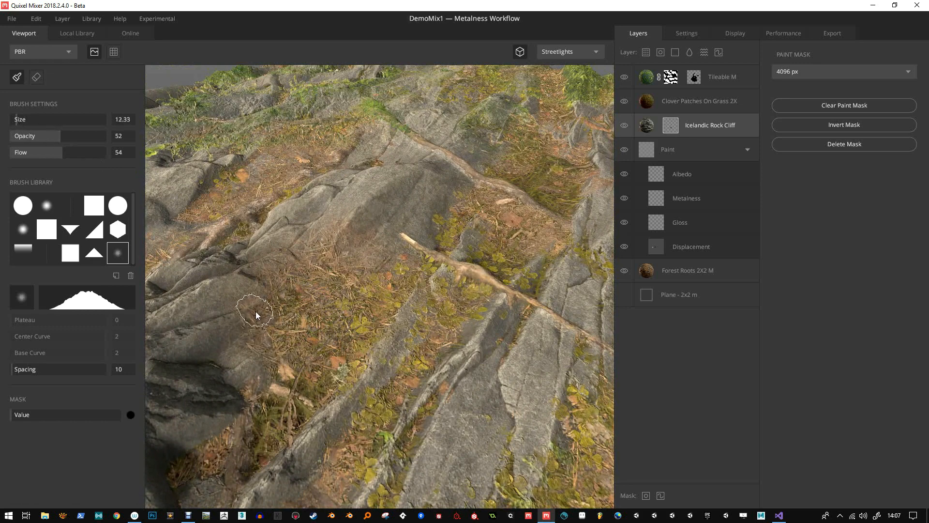
key(x)
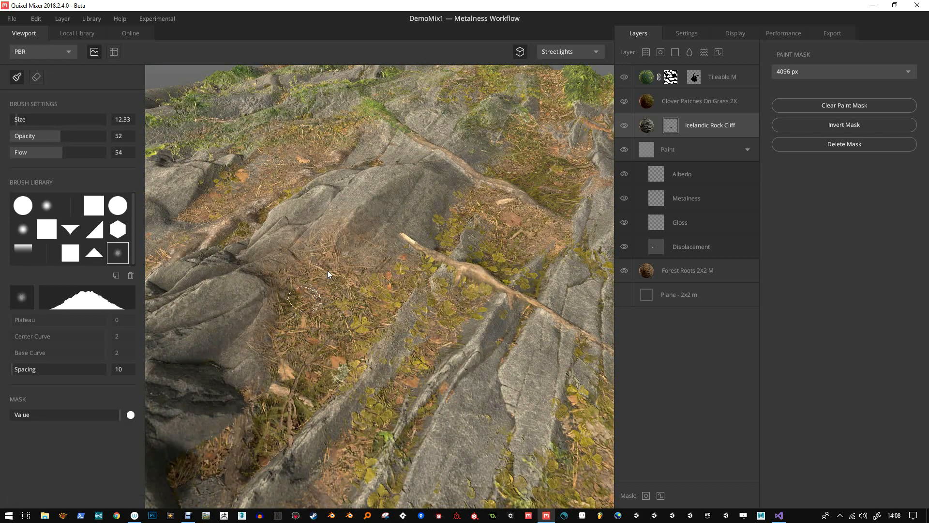
key(x)
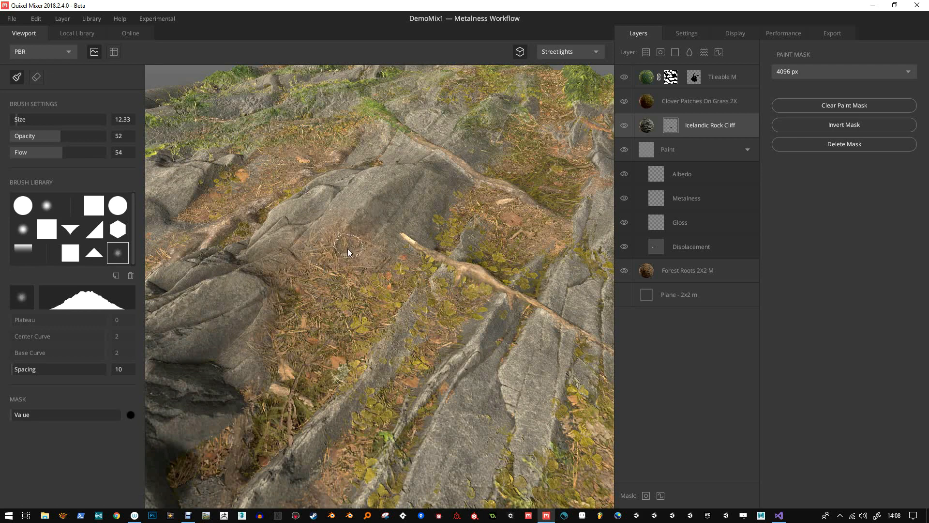
key(x)
key(x)
key(x)
click(351, 237)
mouse_move(352, 237)
mouse_down()
mouse_move(369, 218)
mouse_move(339, 236)
mouse_move(361, 256)
mouse_up()
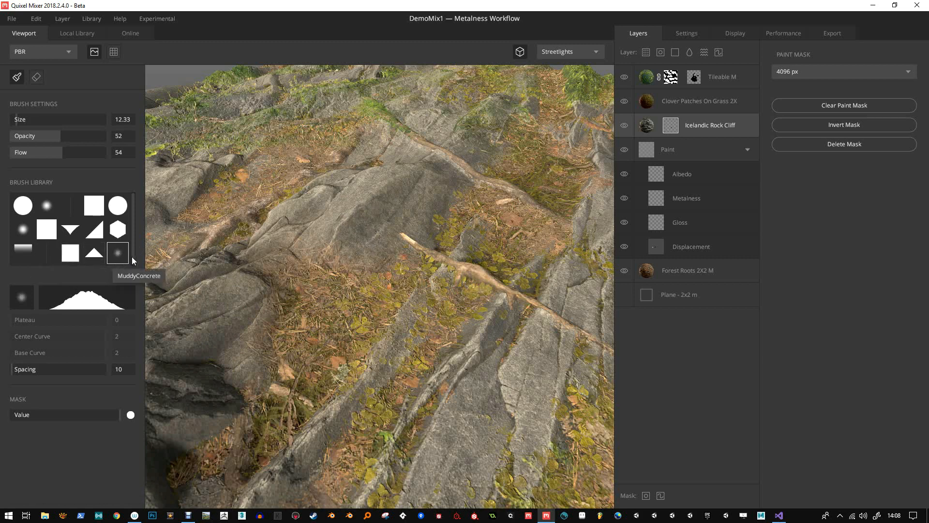
Step: Load the Natural_jupiter image as the custom alpha of the mask brush
click(22, 205)
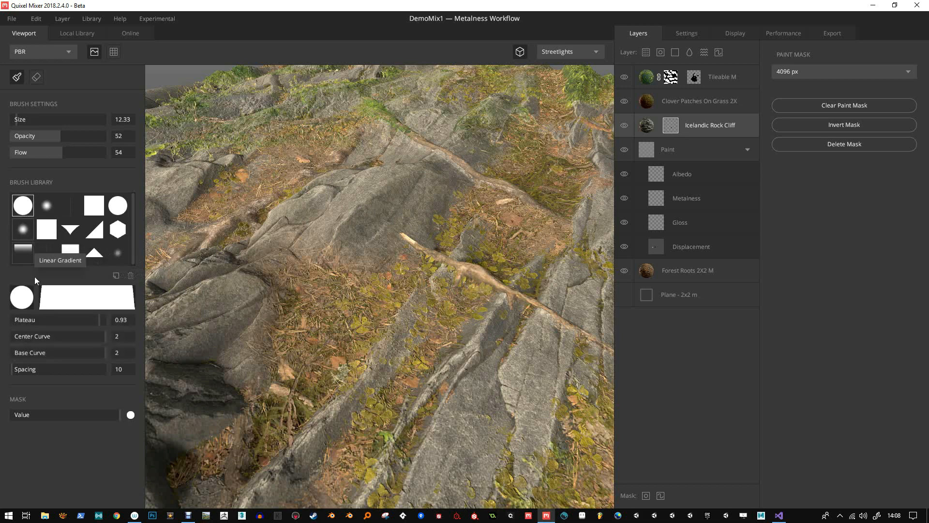
click(22, 296)
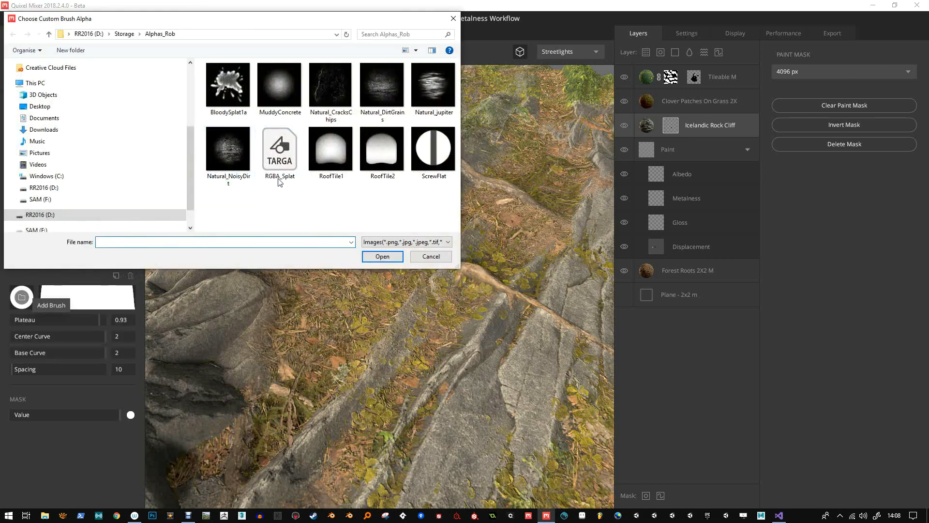
click(433, 86)
click(387, 256)
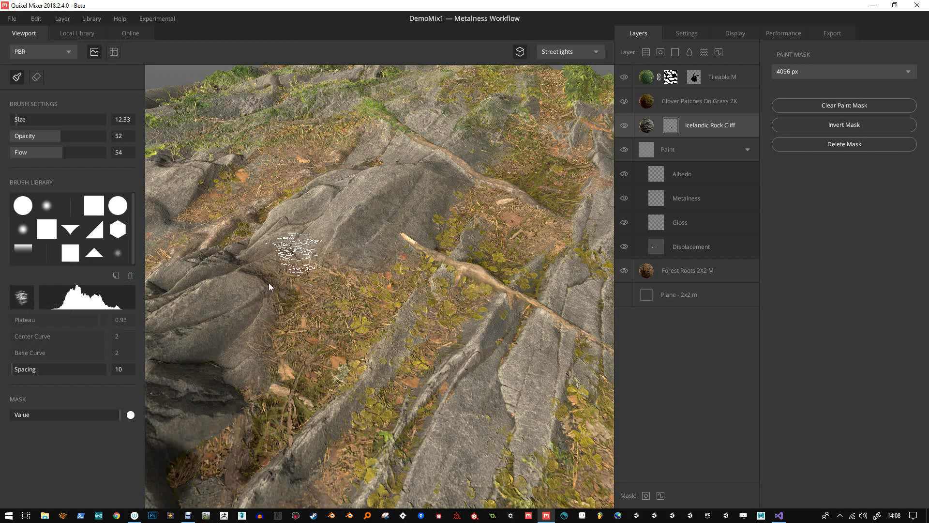
Step: Paint streaky white strokes with the Natural_jupiter alpha where the rock cliff meets the forest floor
drag(226, 315, 261, 333)
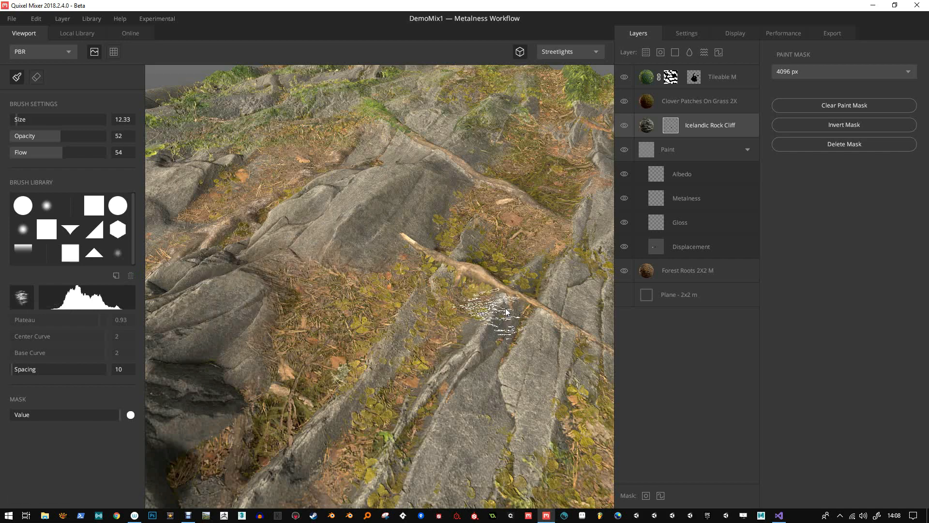
mouse_move(505, 308)
alt+mouse_down()
mouse_move(360, 306)
mouse_move(331, 267)
mouse_move(263, 238)
mouse_move(286, 295)
alt+mouse_up()
mouse_move(310, 250)
mouse_down()
mouse_move(346, 244)
mouse_move(332, 252)
mouse_move(329, 294)
mouse_move(222, 289)
mouse_move(242, 290)
mouse_up()
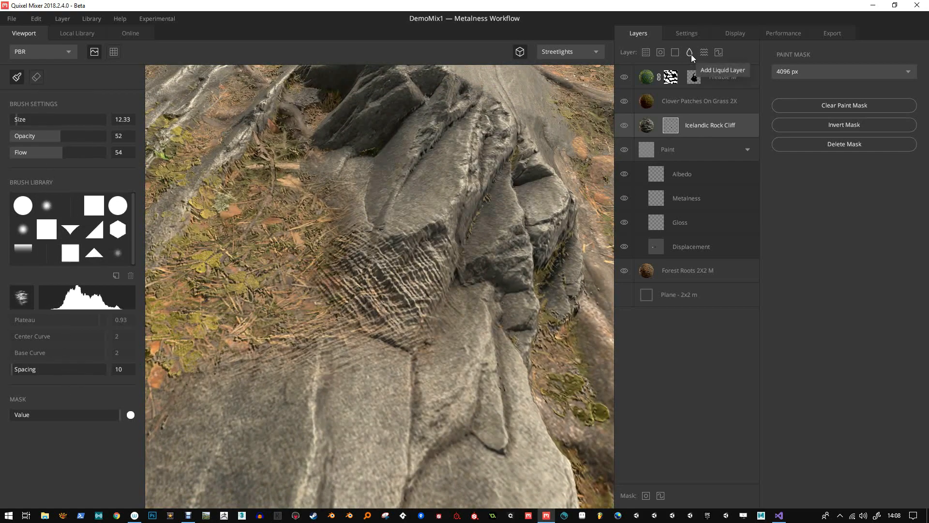
Step: Switch the mask brush to a soft round one with size 5.199, opacity 18 and flow 23
click(31, 228)
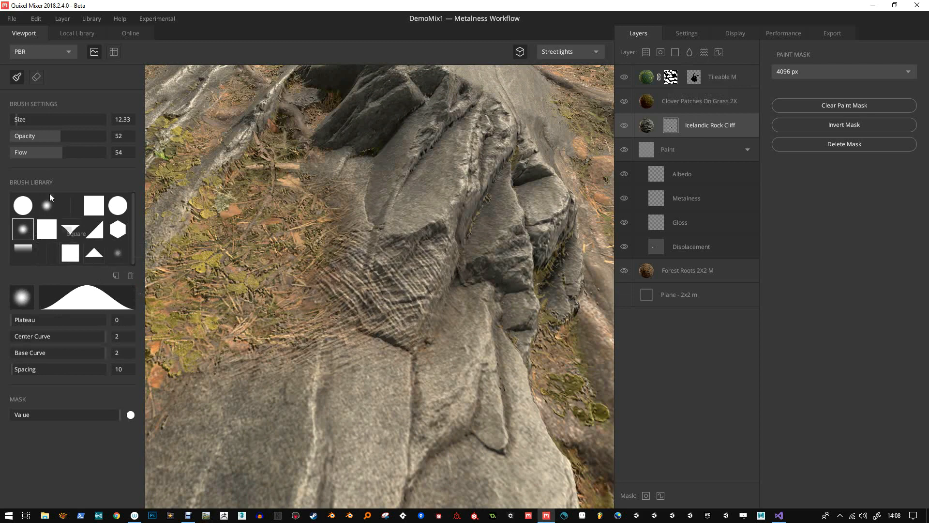
click(15, 119)
click(27, 136)
click(32, 152)
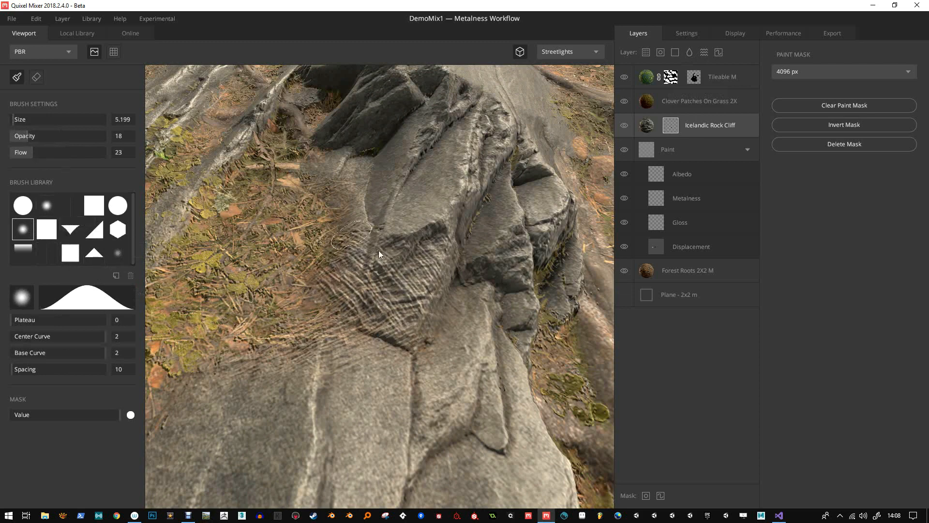
Step: Soften the streaked rock area on the mask with soft strokes, alternating black and white values
key(x)
mouse_move(429, 262)
mouse_down()
mouse_move(404, 312)
mouse_move(410, 275)
mouse_move(367, 307)
mouse_move(373, 286)
mouse_move(397, 266)
mouse_move(384, 319)
mouse_up()
key(x)
key(x)
key(x)
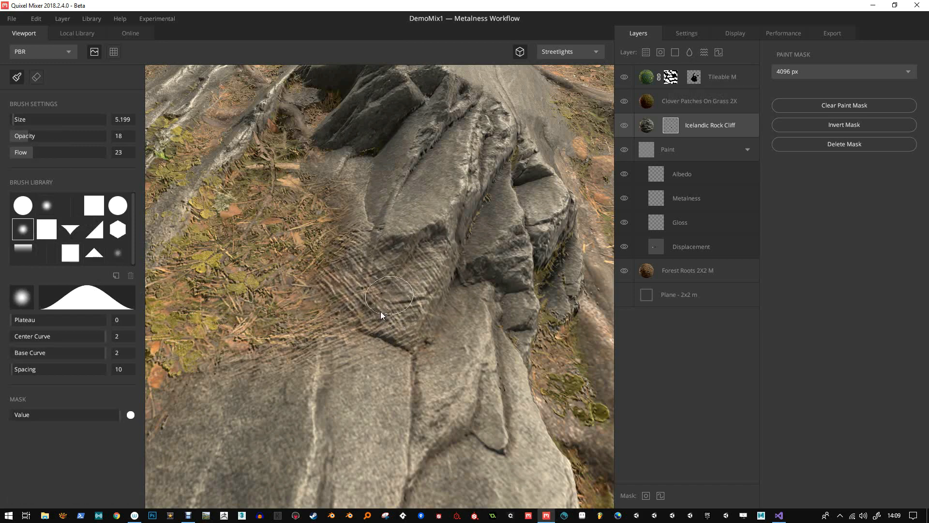
key(x)
drag(347, 292, 358, 252)
key(x)
drag(358, 289, 394, 330)
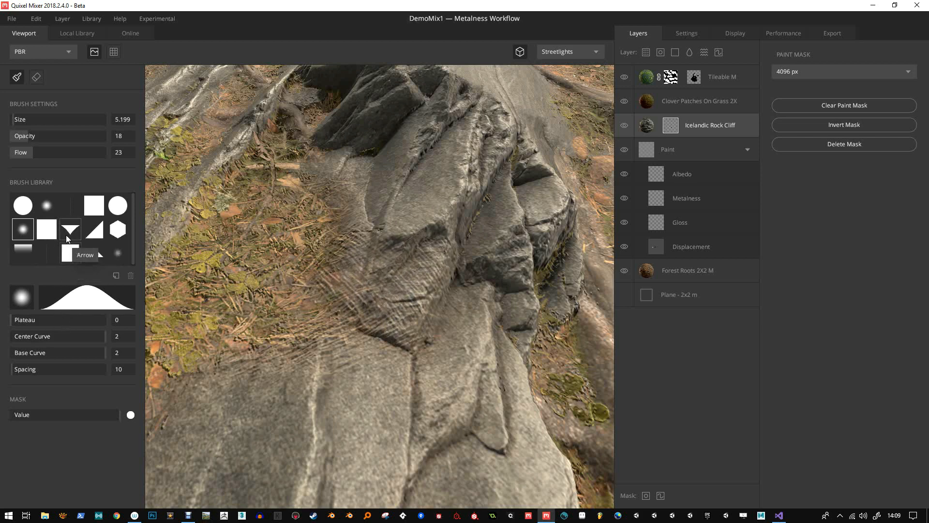
Step: Set the brush's Center Curve to 1.75 and Base Curve to 1.01, and paint black over the streaked rock
click(35, 338)
click(33, 353)
drag(41, 340, 82, 341)
click(26, 352)
click(18, 343)
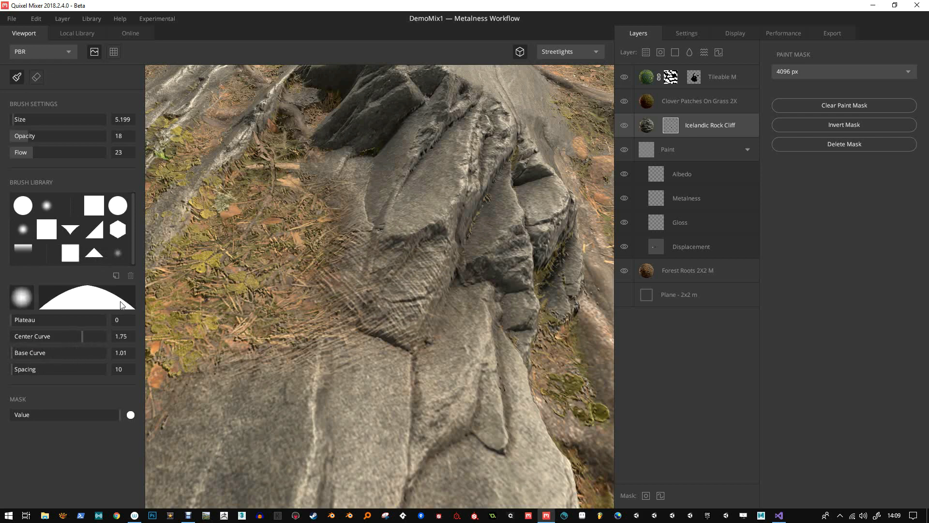
key(x)
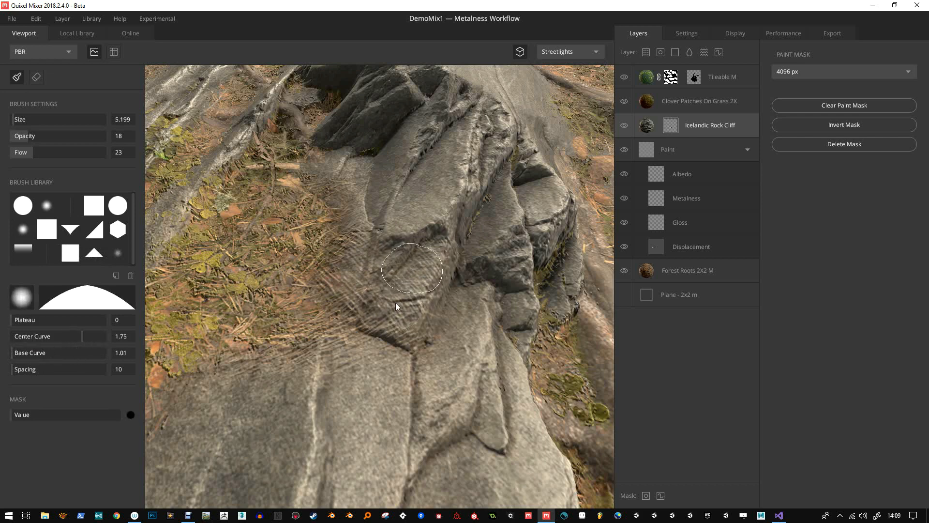
drag(396, 303, 397, 311)
Step: Add a Liquid layer above the Tileable M moss layer
mouse_move(397, 358)
alt+mouse_down()
mouse_move(449, 323)
mouse_move(405, 240)
mouse_move(427, 287)
mouse_move(375, 298)
mouse_move(396, 322)
mouse_move(464, 325)
mouse_move(456, 320)
mouse_move(492, 342)
mouse_move(438, 298)
mouse_move(460, 243)
mouse_move(484, 258)
mouse_move(460, 265)
mouse_move(510, 292)
mouse_move(418, 301)
mouse_move(279, 272)
mouse_move(223, 287)
mouse_move(532, 175)
alt+mouse_up()
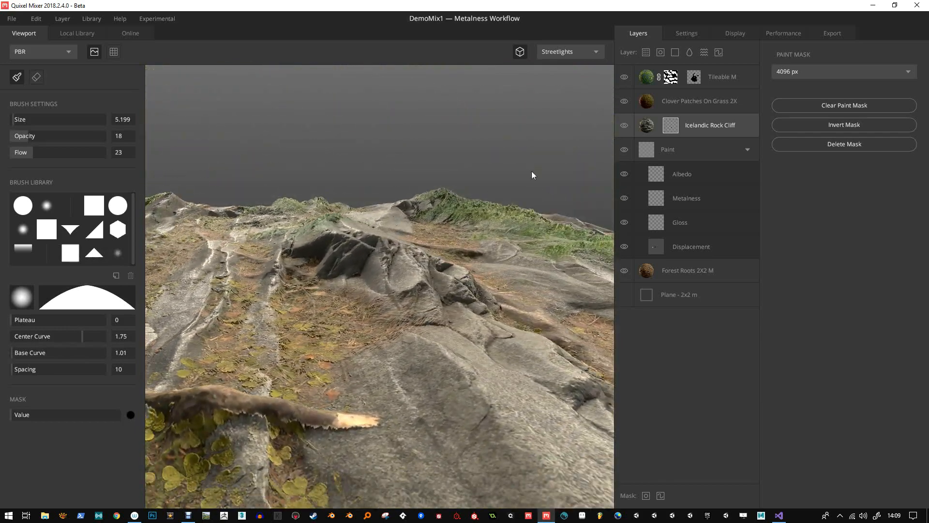
click(647, 84)
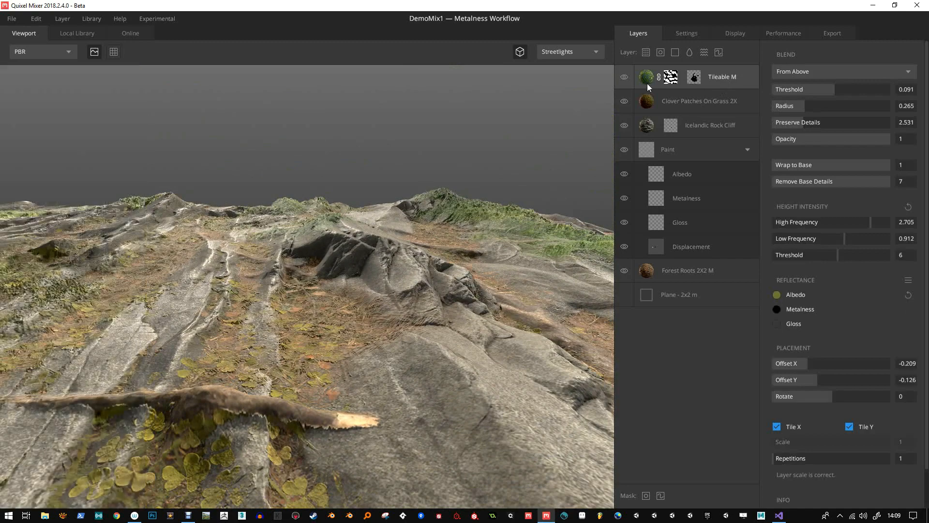
click(690, 52)
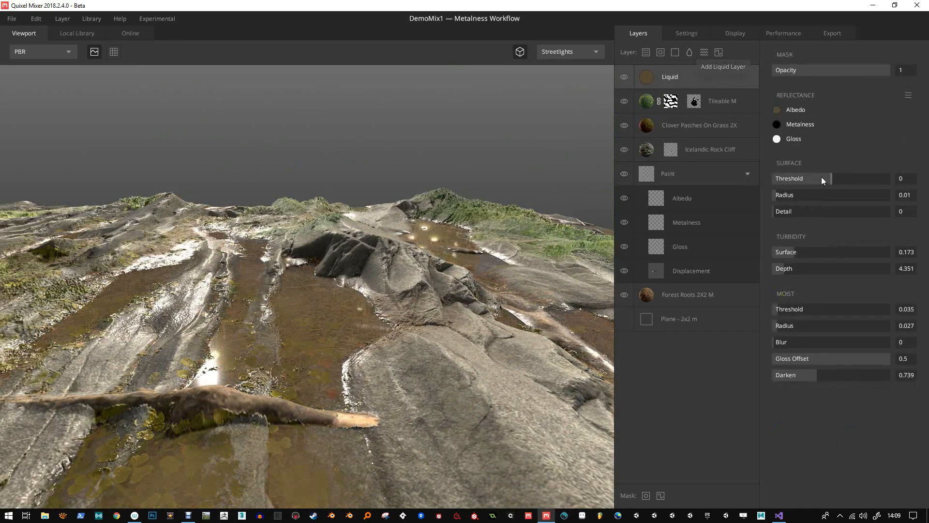
Step: Set the Liquid layer's Surface Threshold to -0.099, Radius to 0.058 and Detail to 0.029, and its Turbidity Surface to 0.269 and Depth to 7.883
mouse_move(831, 178)
mouse_down()
mouse_move(820, 178)
mouse_move(828, 177)
mouse_up()
drag(369, 308, 539, 257)
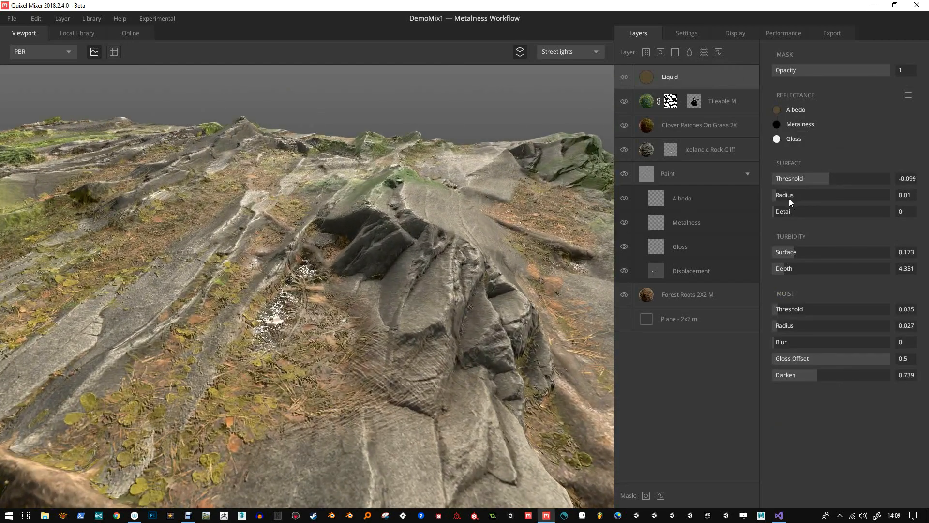
mouse_move(791, 194)
mouse_down()
mouse_move(831, 193)
mouse_move(788, 199)
mouse_move(792, 211)
mouse_up()
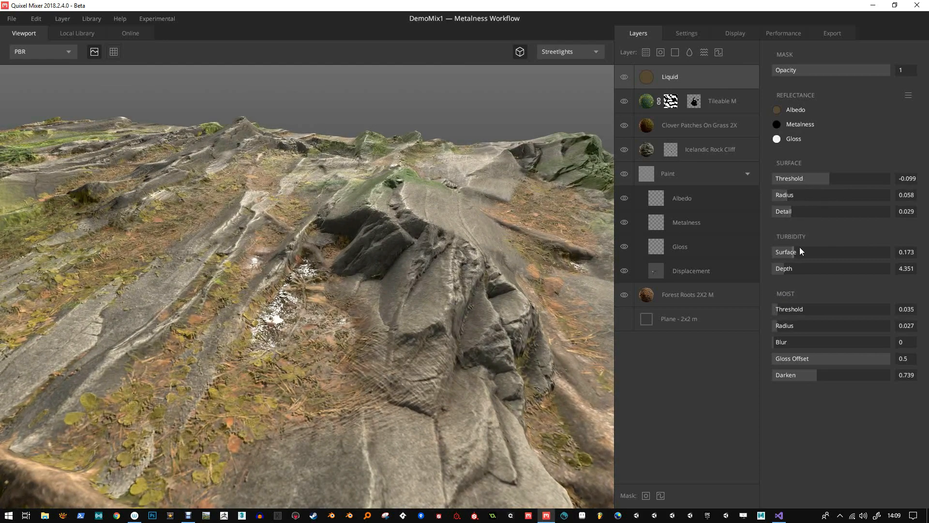
drag(799, 251, 791, 271)
Step: Try a wetter Moist Threshold of 0.228 on the Liquid layer, then reduce the Moist Threshold and Radius to 0.045 each
drag(783, 309, 794, 325)
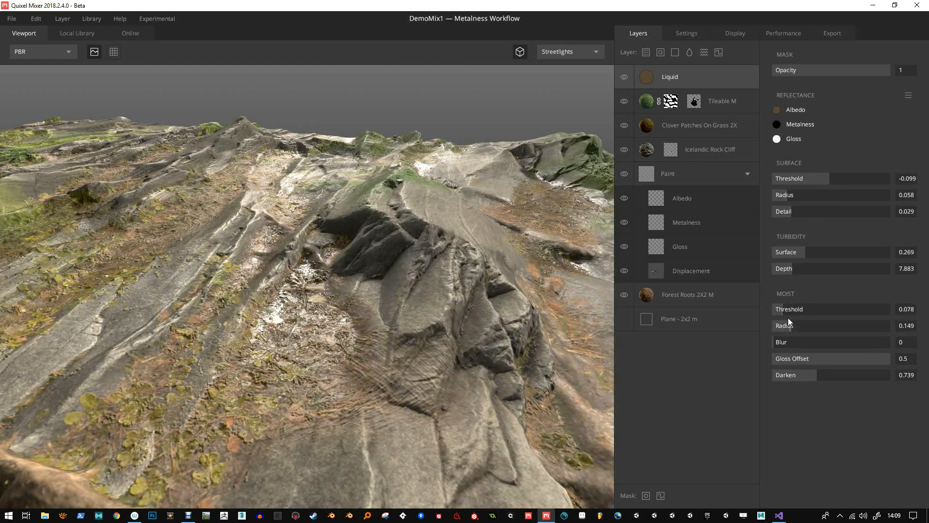
drag(779, 310, 799, 312)
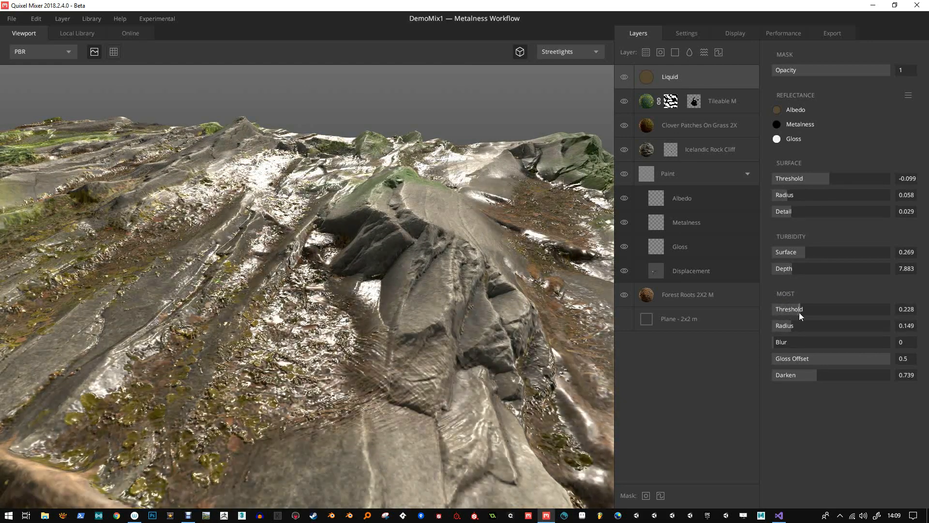
drag(468, 312, 472, 263)
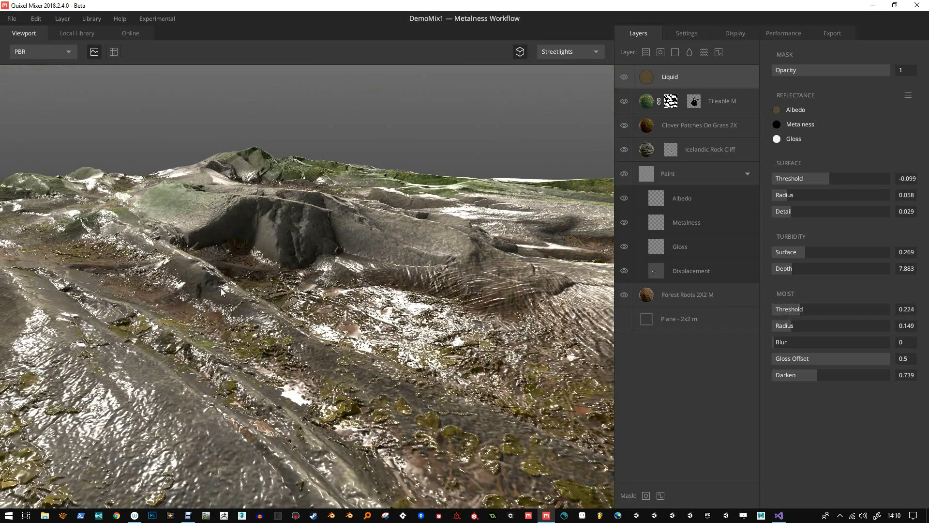
drag(171, 402, 153, 387)
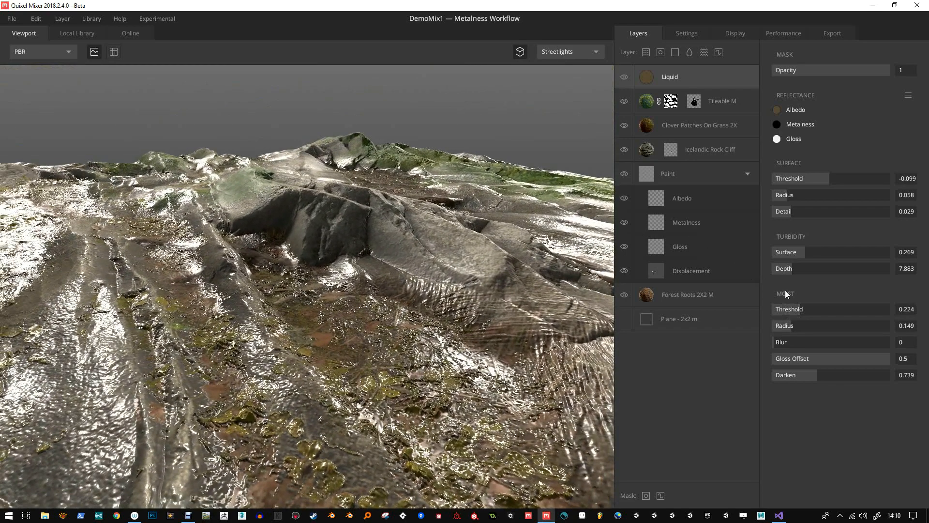
drag(798, 310, 793, 309)
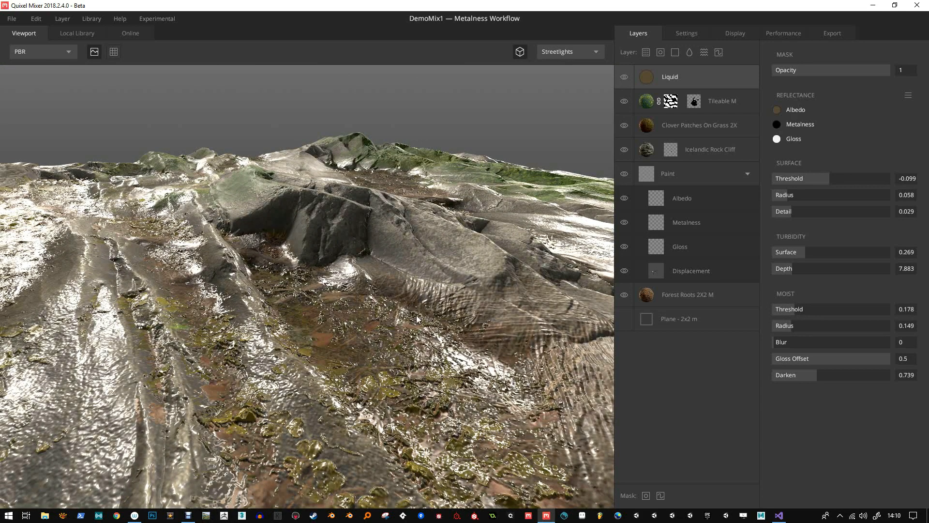
mouse_move(789, 309)
mouse_down()
mouse_move(779, 324)
mouse_move(778, 312)
mouse_up()
drag(533, 354, 462, 314)
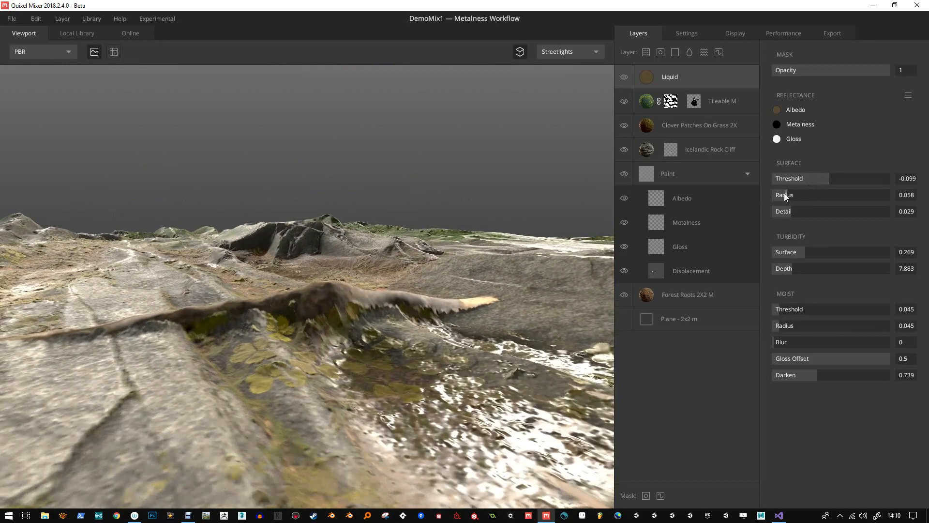
Step: Refine the liquid to Surface Threshold -0.107 and Radius 0.093, Moist Threshold 0.033 and Radius 0.012, Darken 0.663 and mask Opacity 0.933
drag(784, 193, 829, 182)
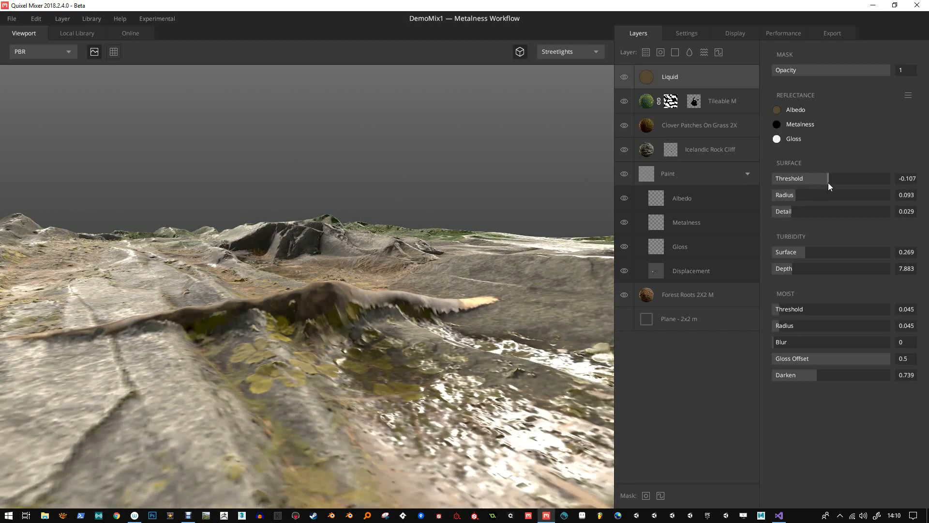
mouse_move(784, 323)
mouse_down()
mouse_move(796, 323)
mouse_move(772, 321)
mouse_move(777, 312)
mouse_up()
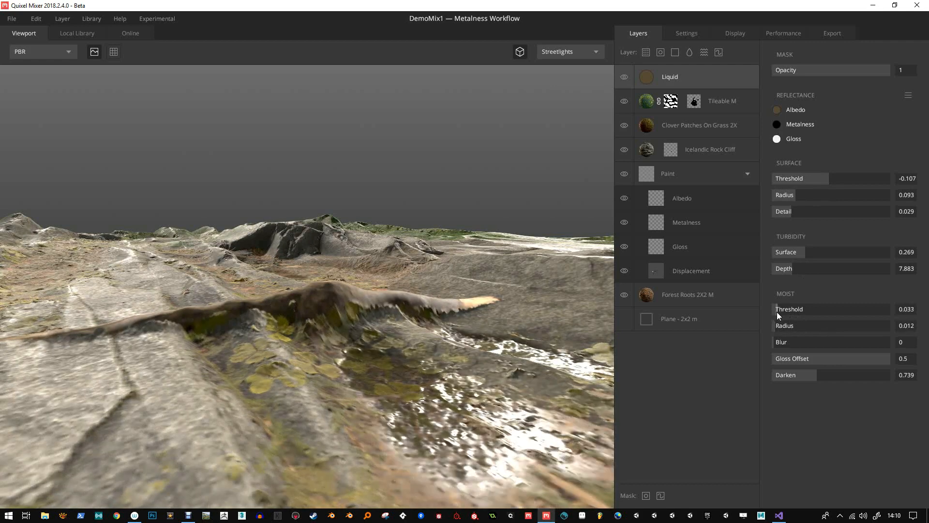
drag(784, 344, 812, 382)
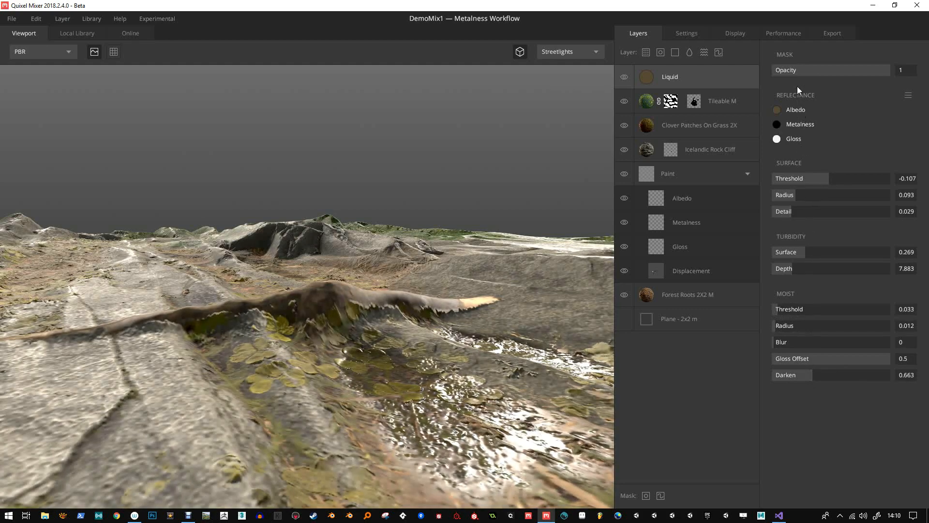
mouse_move(869, 69)
mouse_down()
mouse_move(854, 71)
mouse_move(881, 75)
mouse_up()
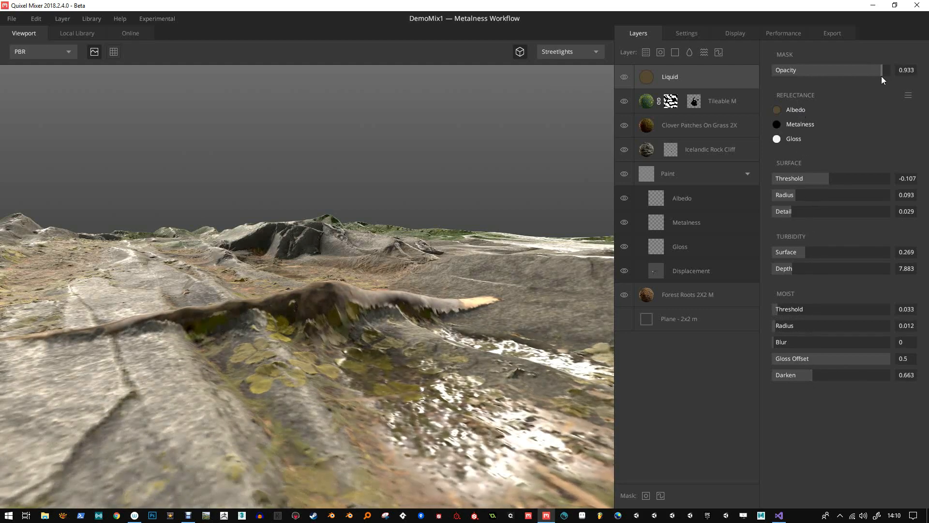
Step: Set the Icelandic Rock Cliff layer's height intensity to High Frequency 0.680 and Low Frequency 2.792
drag(532, 226, 256, 232)
scroll(259, 230, down, 5)
drag(216, 269, 417, 274)
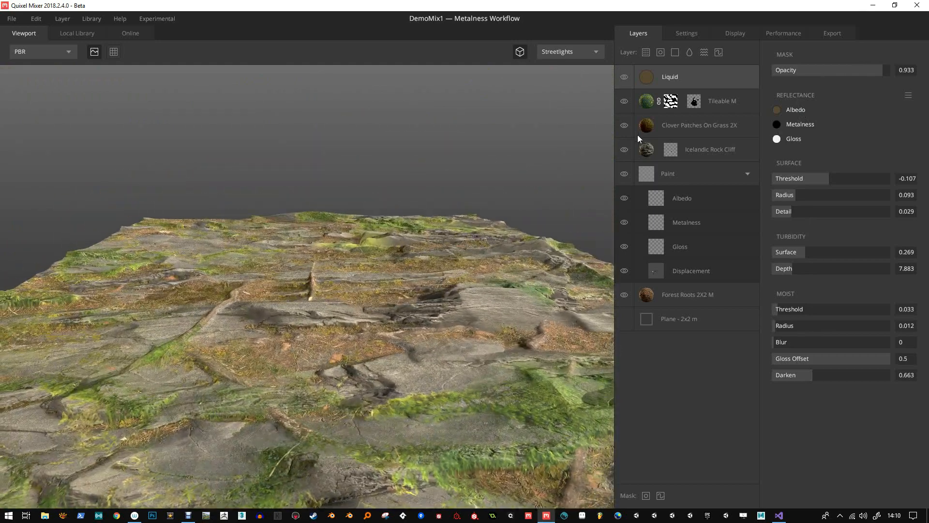
click(657, 149)
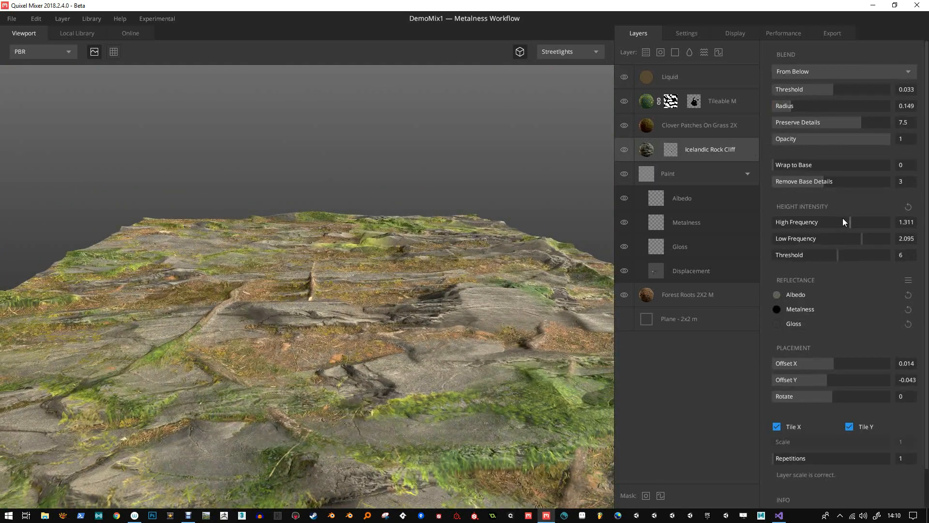
drag(852, 219, 870, 237)
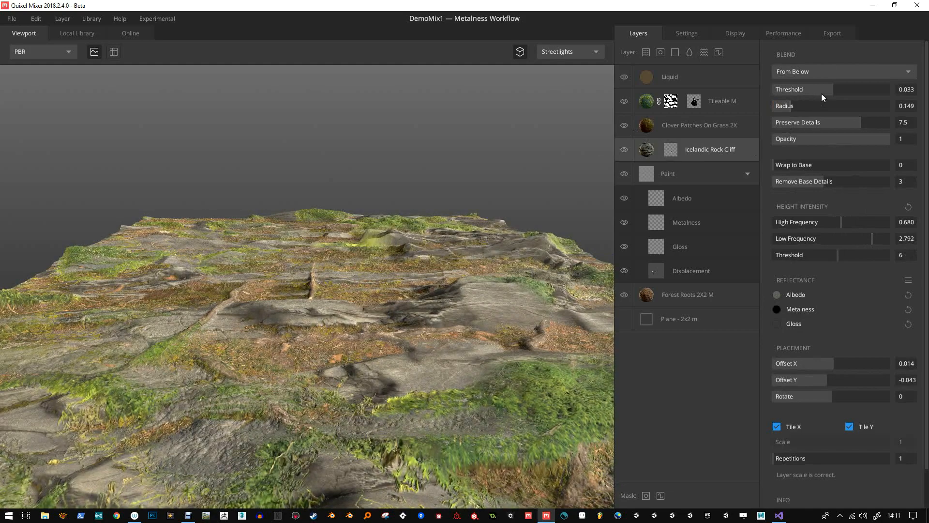
Step: Raise the Icelandic Rock Cliff layer's High Frequency height intensity to 2.539
drag(423, 282, 328, 343)
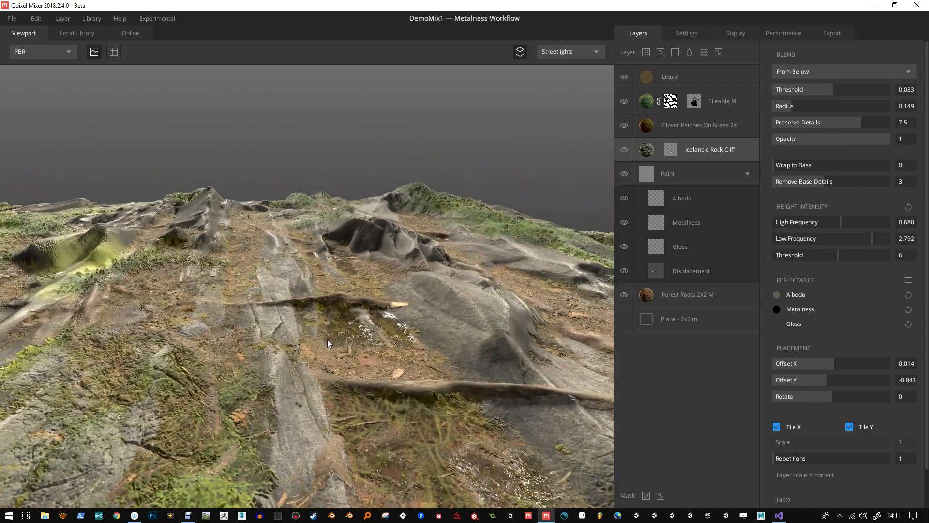
drag(250, 242, 285, 283)
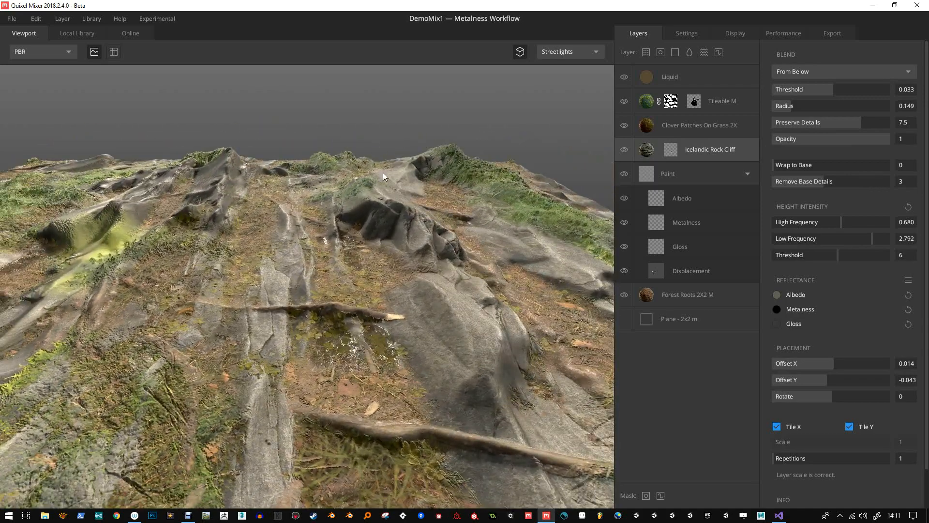
drag(397, 244, 287, 239)
drag(338, 286, 390, 326)
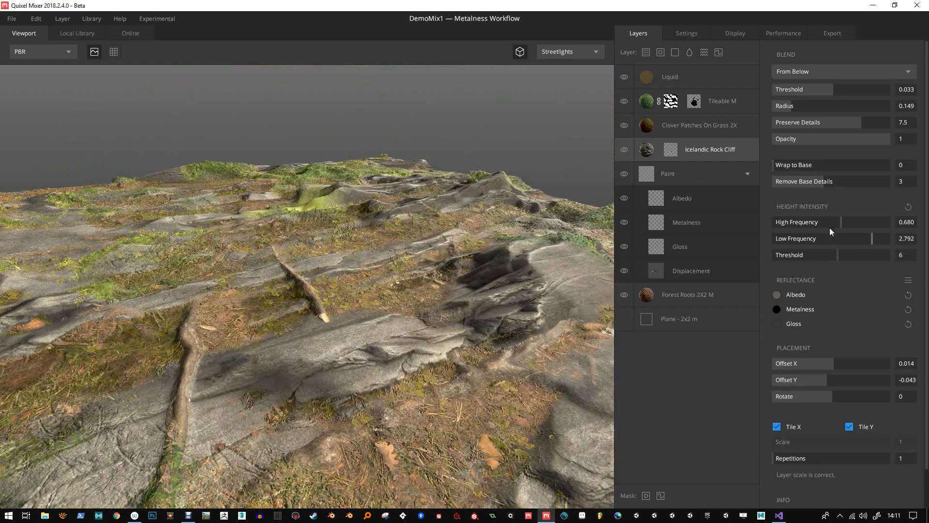
mouse_move(839, 222)
mouse_down()
mouse_move(850, 222)
mouse_move(805, 226)
mouse_move(853, 224)
mouse_move(844, 225)
mouse_up()
drag(846, 223, 862, 222)
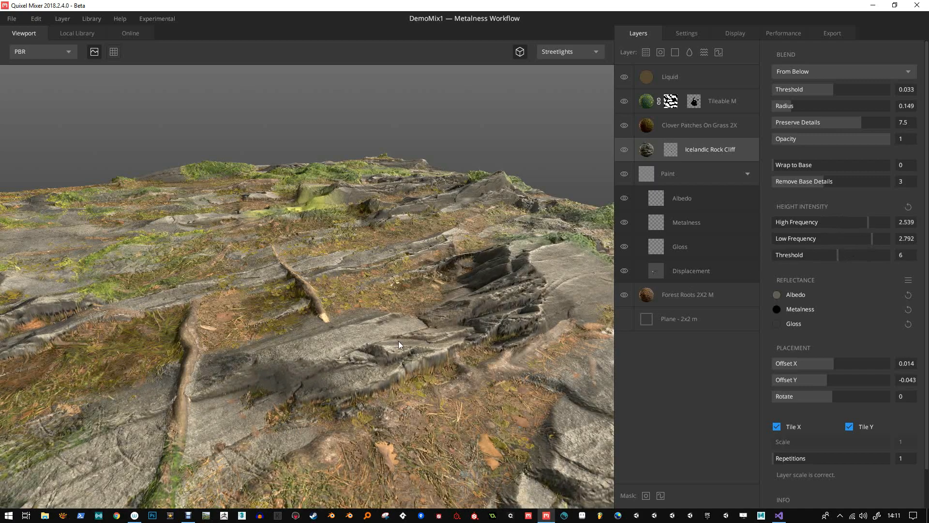
Step: Preview the terrain under the Overcast, Indoors and Pisa lighting environments
drag(399, 341, 445, 213)
click(567, 50)
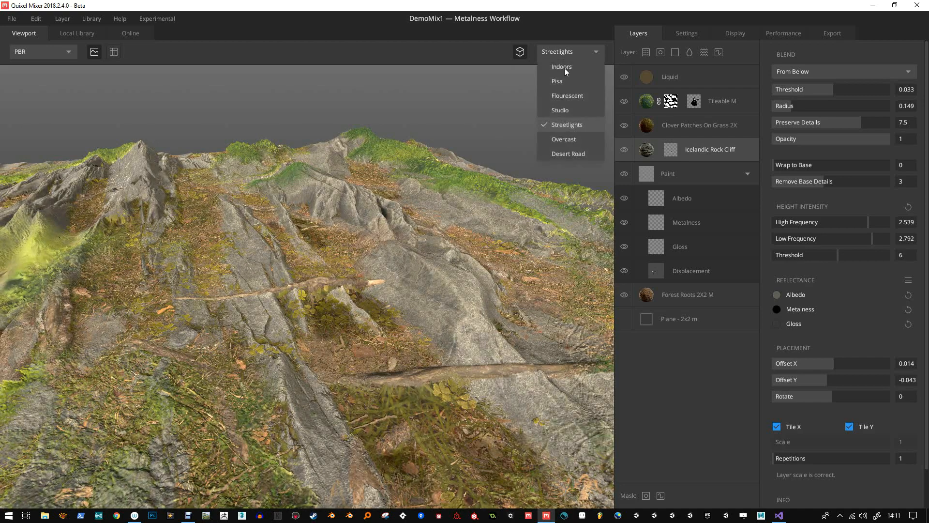
click(565, 138)
drag(423, 260, 496, 277)
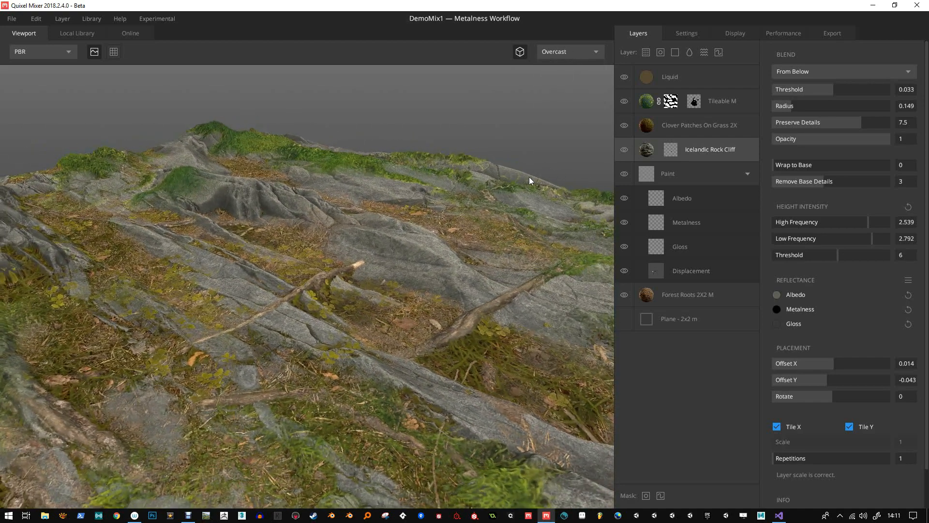
click(574, 50)
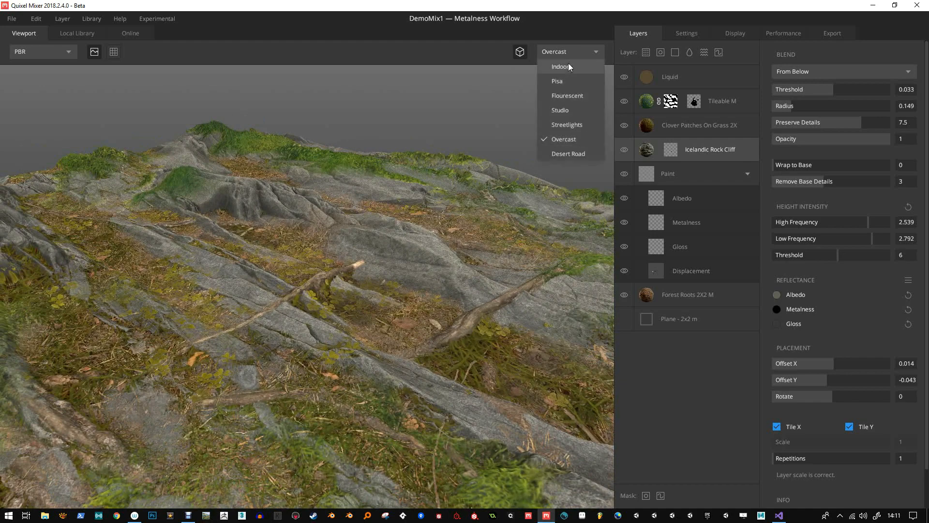
click(568, 63)
drag(451, 190, 480, 210)
click(568, 56)
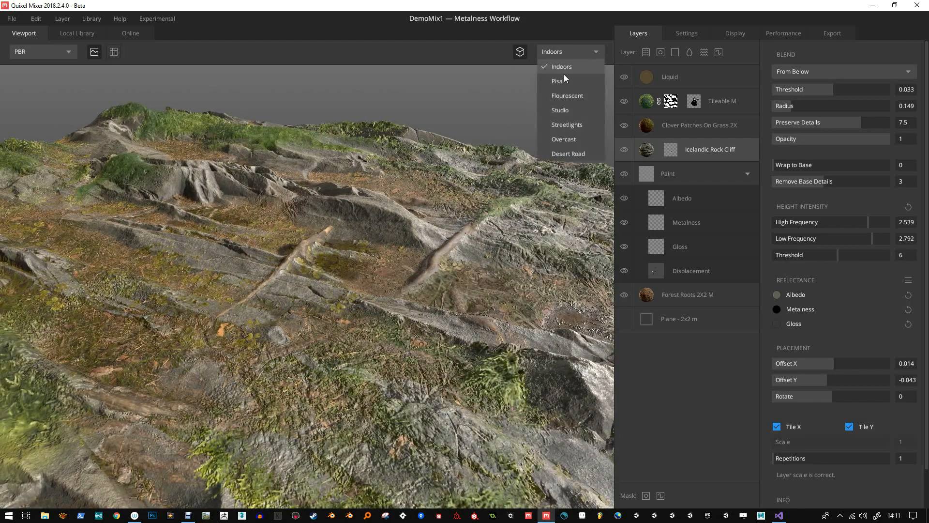
click(564, 75)
Step: Switch the viewport lighting to Desert Road and turn on the tiled preview of the surface
click(570, 56)
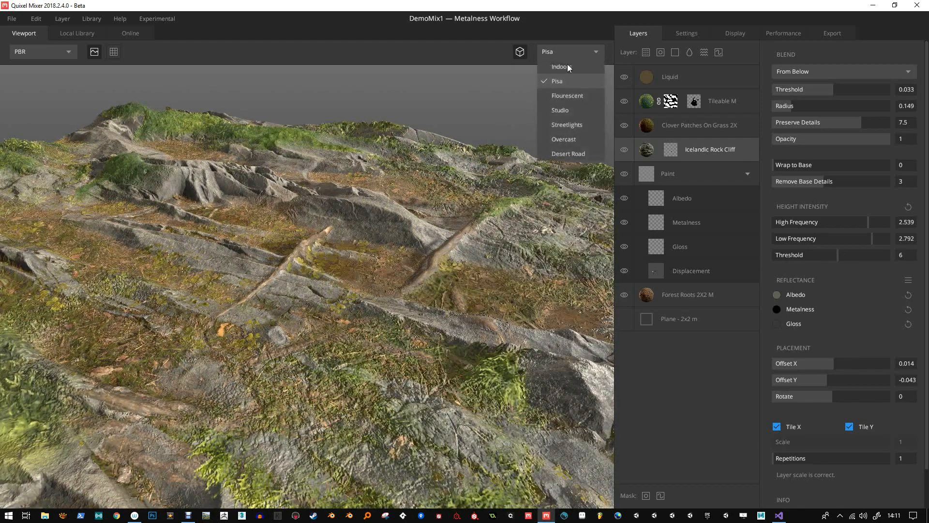
click(565, 152)
drag(546, 169, 414, 202)
drag(358, 222, 451, 225)
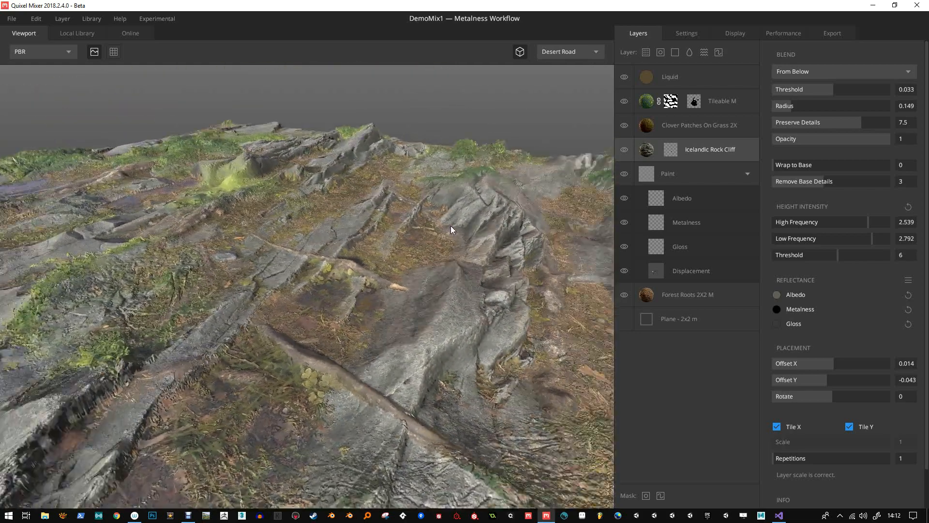
drag(212, 181, 424, 233)
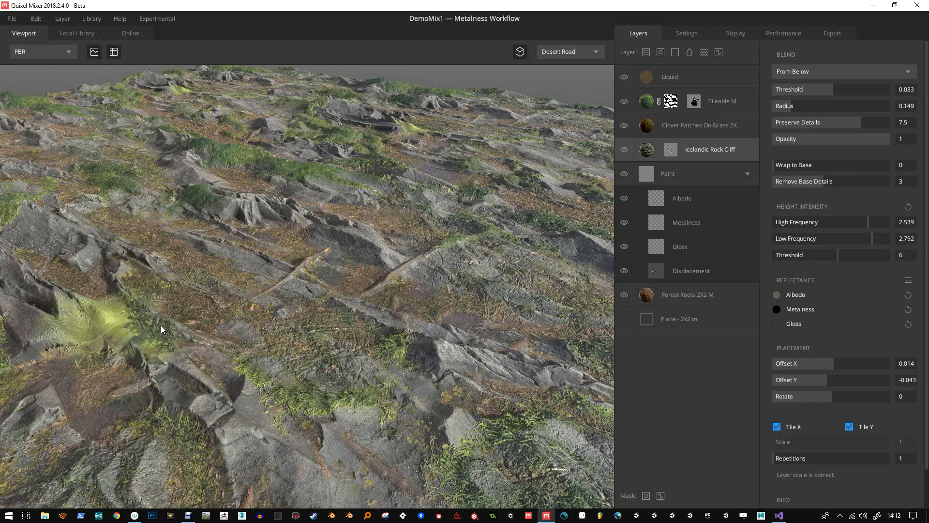
Step: Check the Tileable M moss layer by toggling its visibility, and delete its second mask
drag(161, 326, 336, 301)
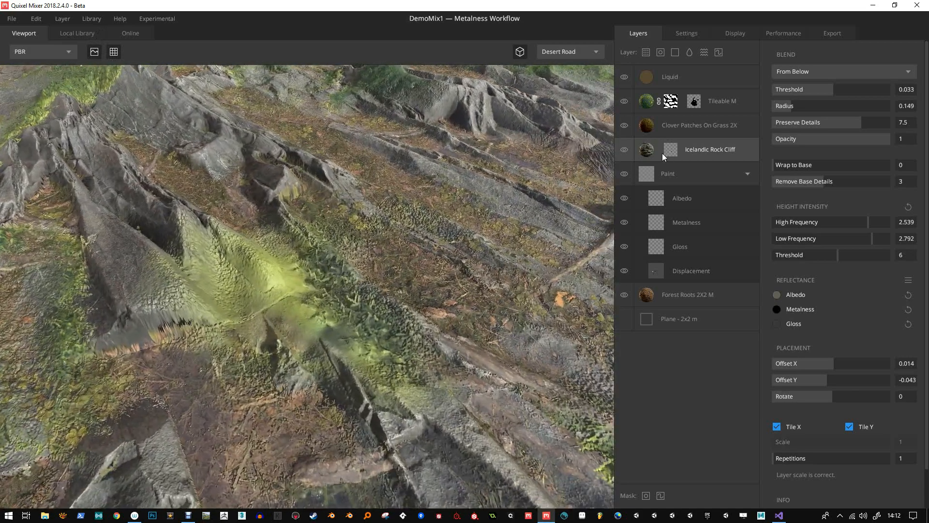
click(647, 106)
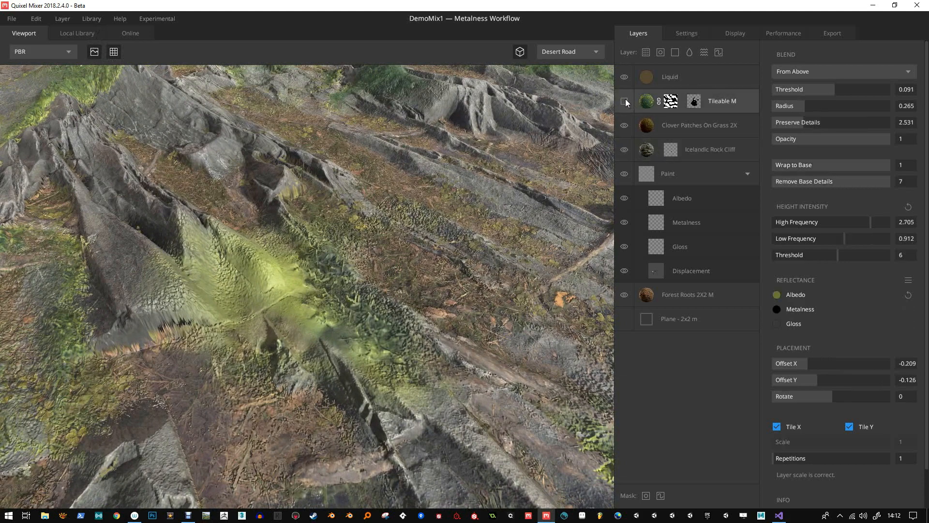
click(625, 99)
click(625, 100)
click(694, 102)
click(832, 145)
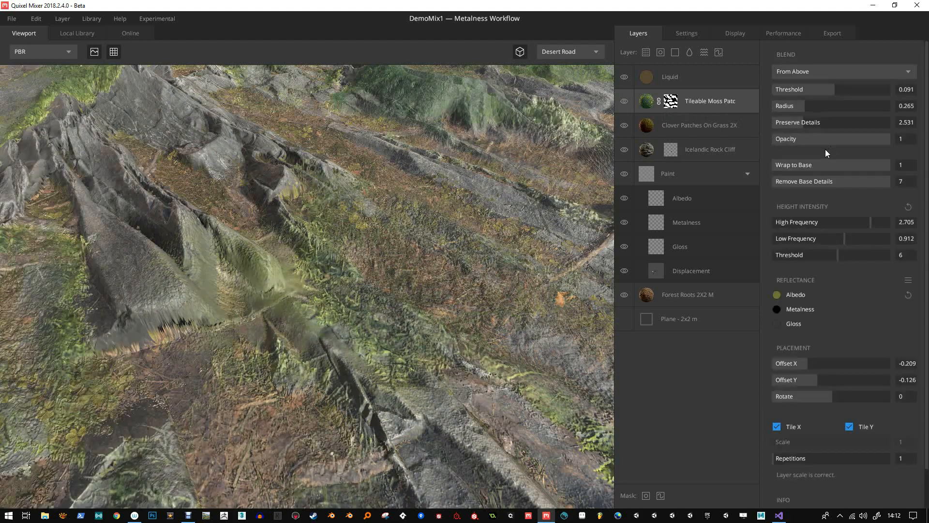
Step: Set the Tileable Moss layer's blend Threshold to 0.107, Radius to 0.448 and Preserve Details to 4.066
drag(368, 275, 331, 263)
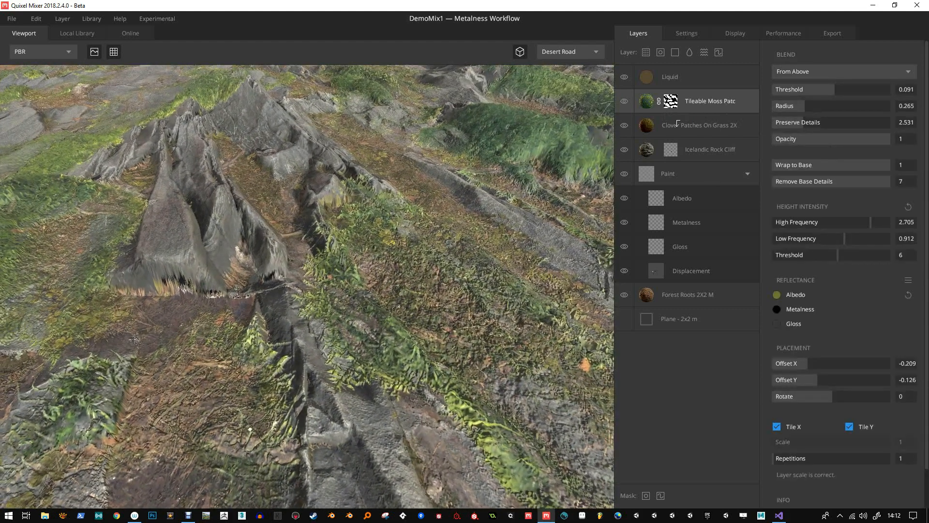
drag(408, 252, 215, 286)
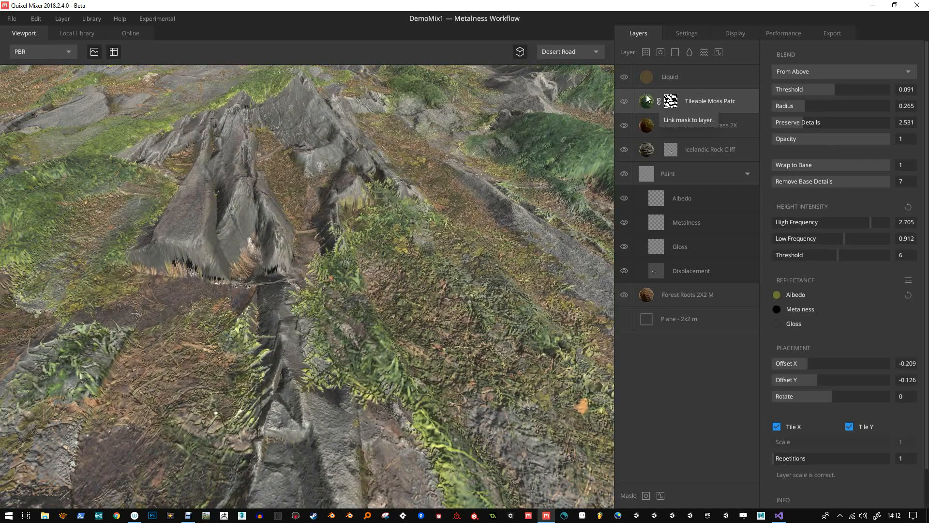
drag(468, 224, 362, 213)
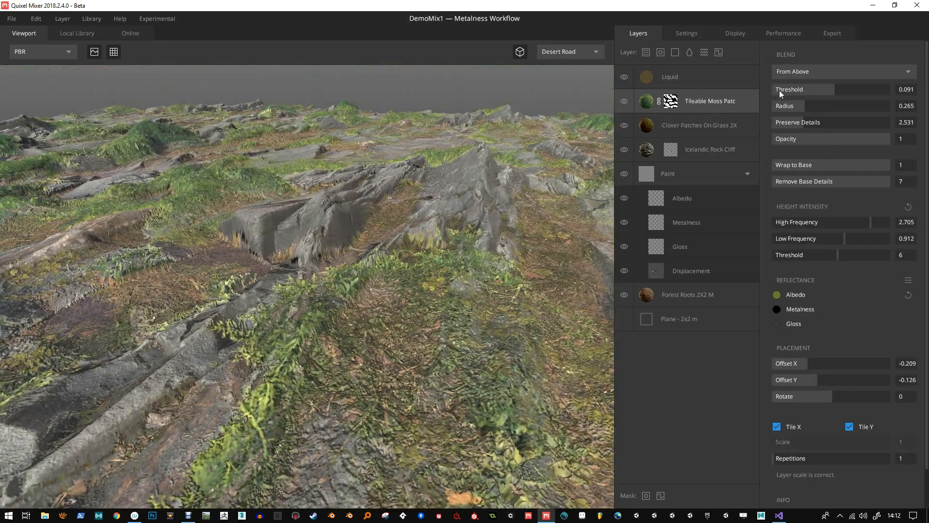
drag(824, 89, 820, 118)
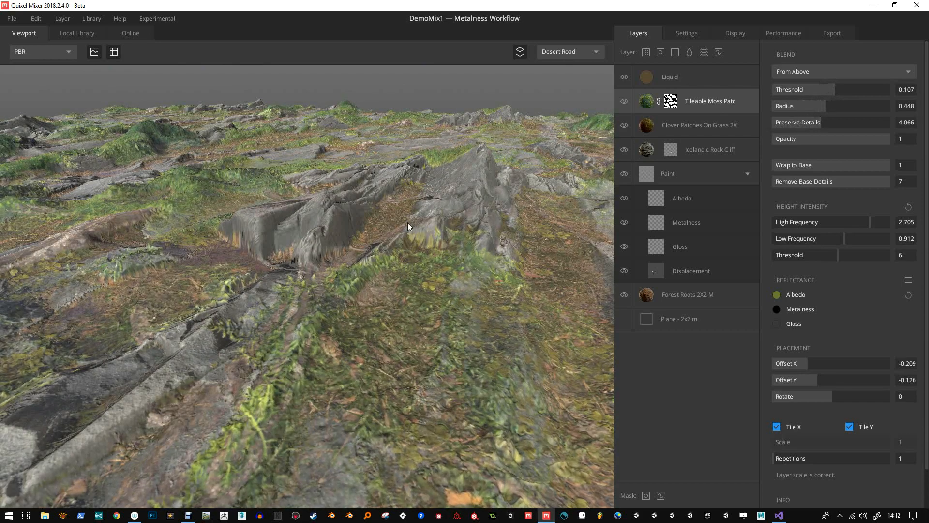
Step: Set the Icelandic Rock Cliff layer's blend Threshold to -0.124 and Preserve Details to 8.215
mouse_move(408, 222)
mouse_down()
mouse_move(359, 228)
mouse_move(356, 275)
mouse_move(381, 228)
mouse_move(363, 248)
mouse_move(393, 221)
mouse_up()
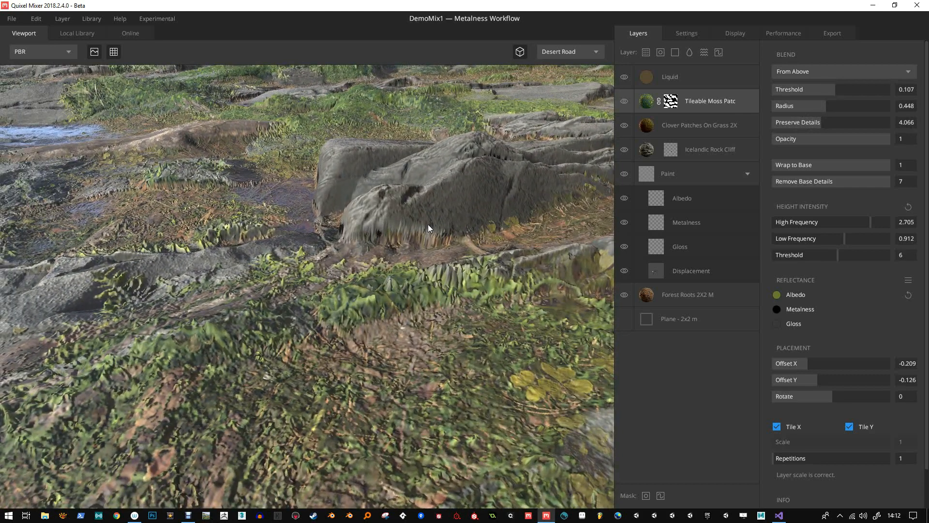
click(659, 151)
click(822, 91)
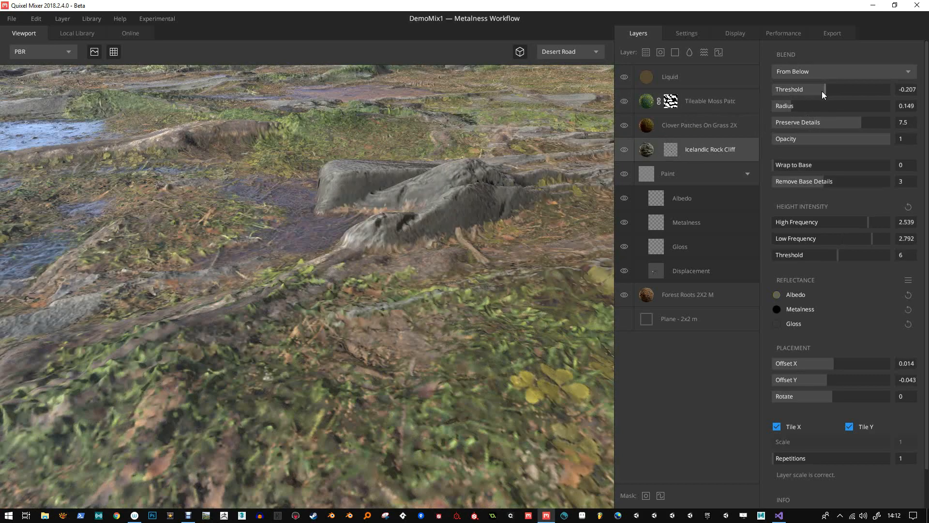
drag(823, 91, 827, 92)
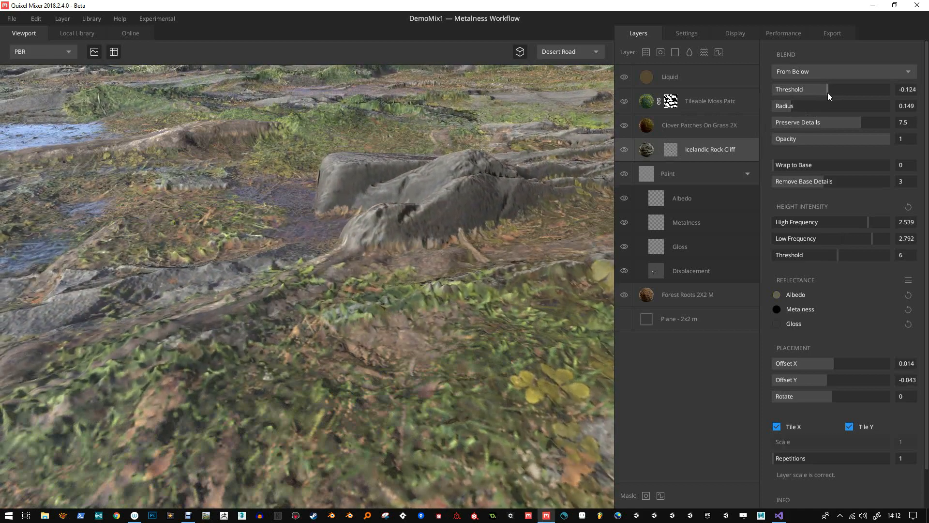
mouse_move(855, 121)
mouse_down()
mouse_move(885, 125)
mouse_move(776, 130)
mouse_move(870, 123)
mouse_up()
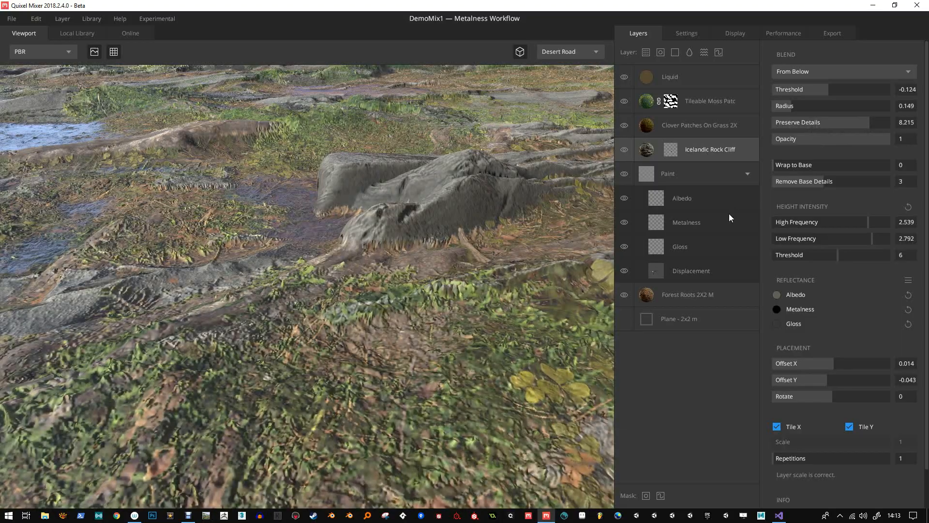
Step: Turn off the tiled preview and inspect the raised rocks and moss on the single plane
drag(565, 262, 317, 194)
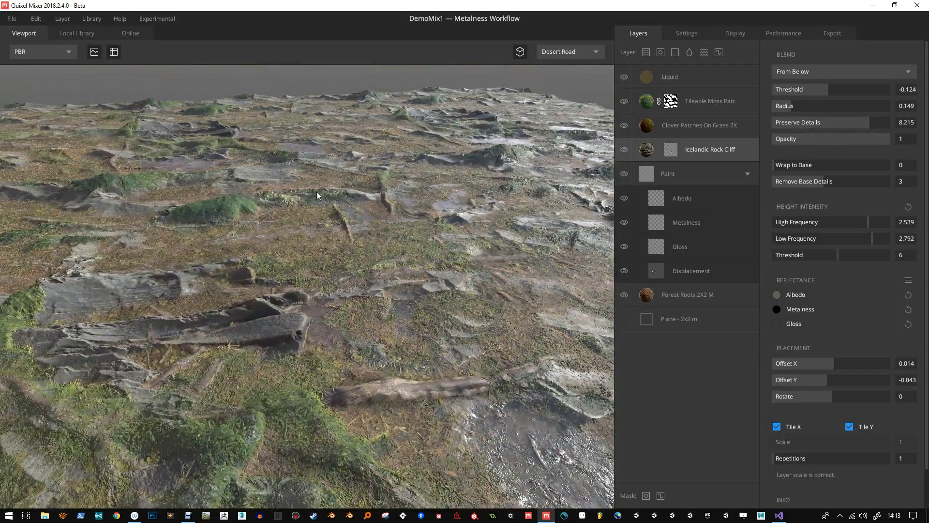
click(113, 53)
drag(239, 167, 386, 245)
drag(431, 211, 414, 295)
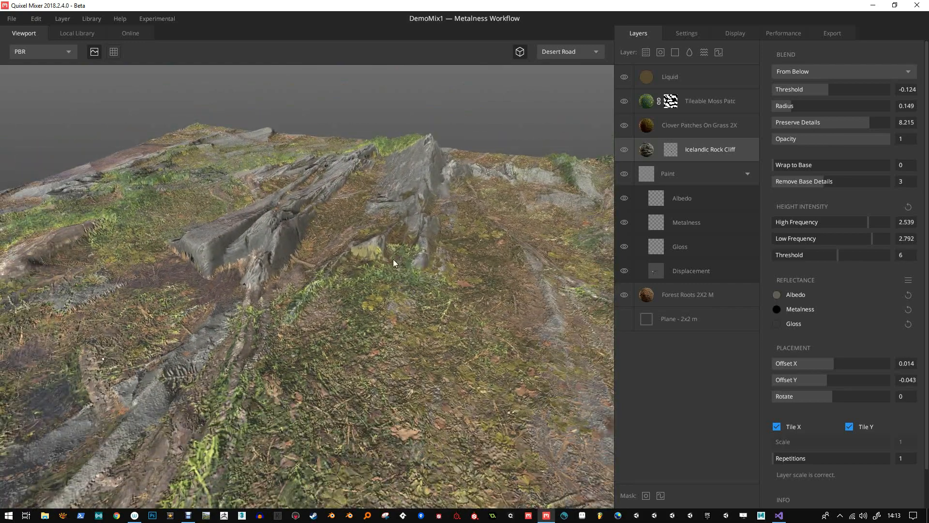